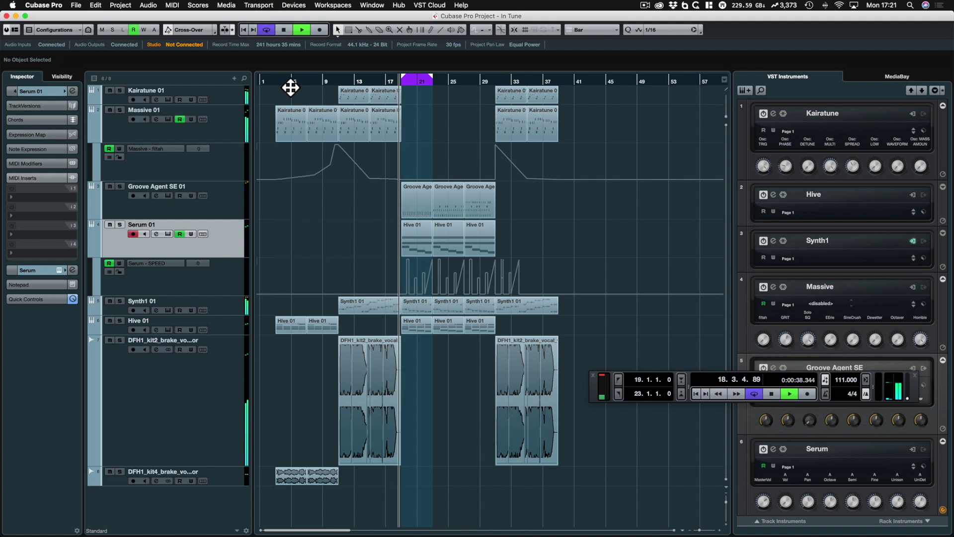
Stop playback and set the loop range to the Kairatune and Massive clips spanning bars 11 to 19.
key(space)
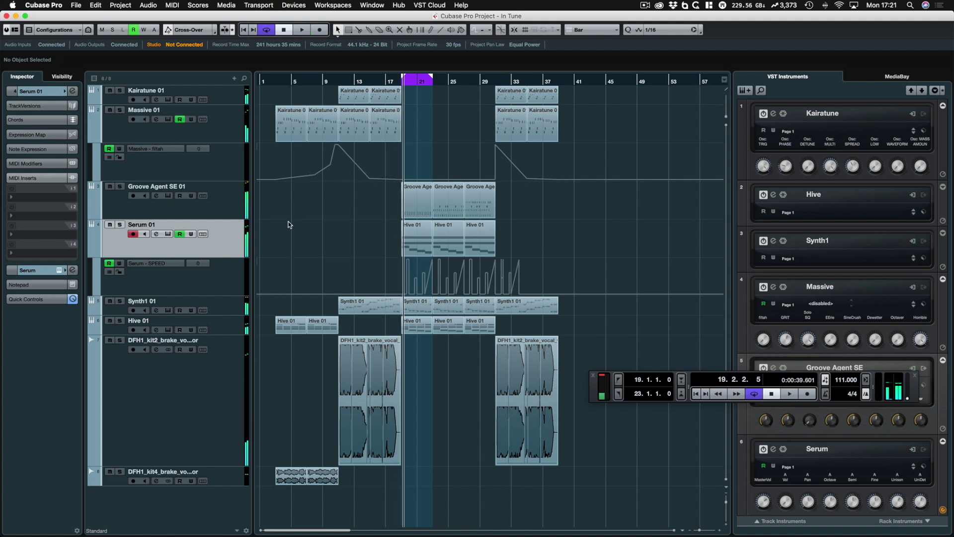
click(340, 80)
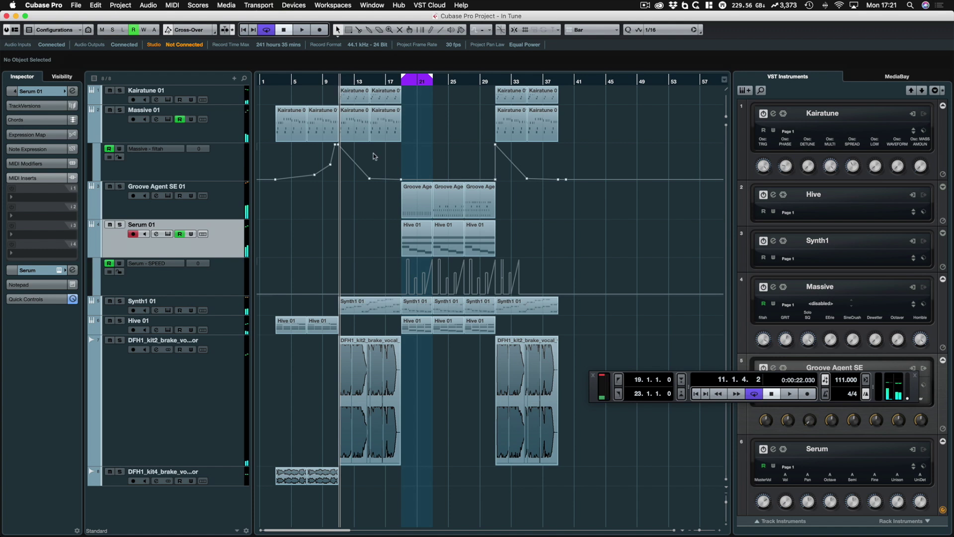
drag(382, 158, 353, 92)
key(p)
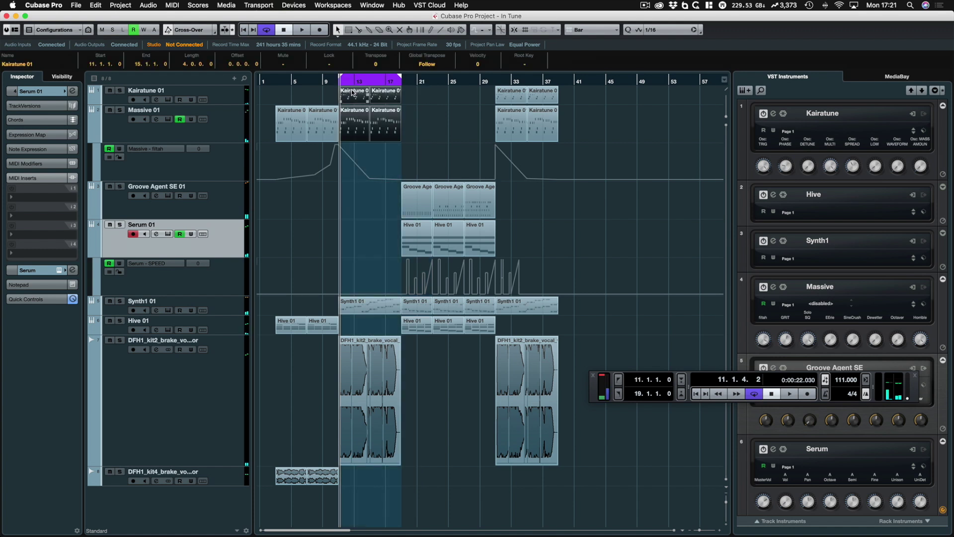
Clear the clip selection and select the DFH1_kit2_brake_vocal track.
click(372, 235)
key(h)
key(h)
key(h)
key(h)
key(h)
key(h)
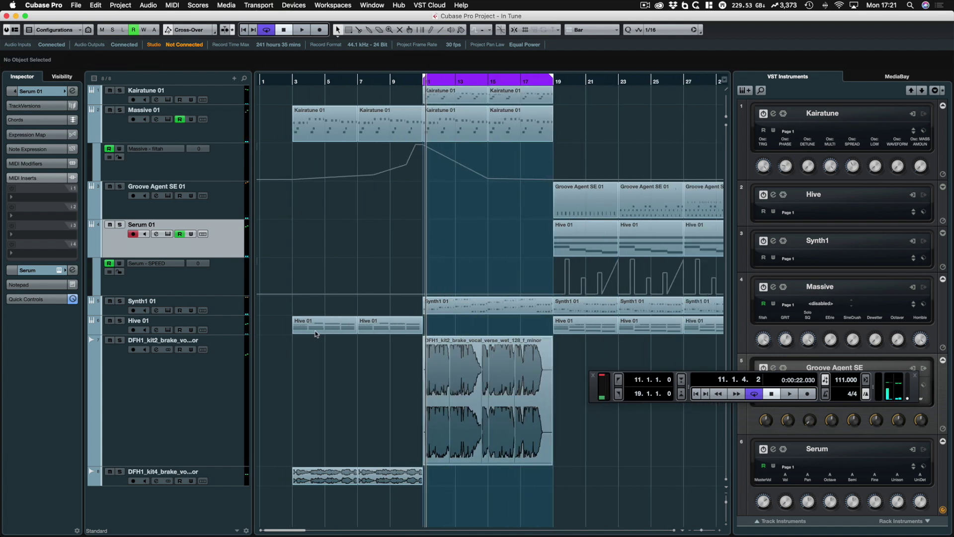
scroll(484, 267, right, 5)
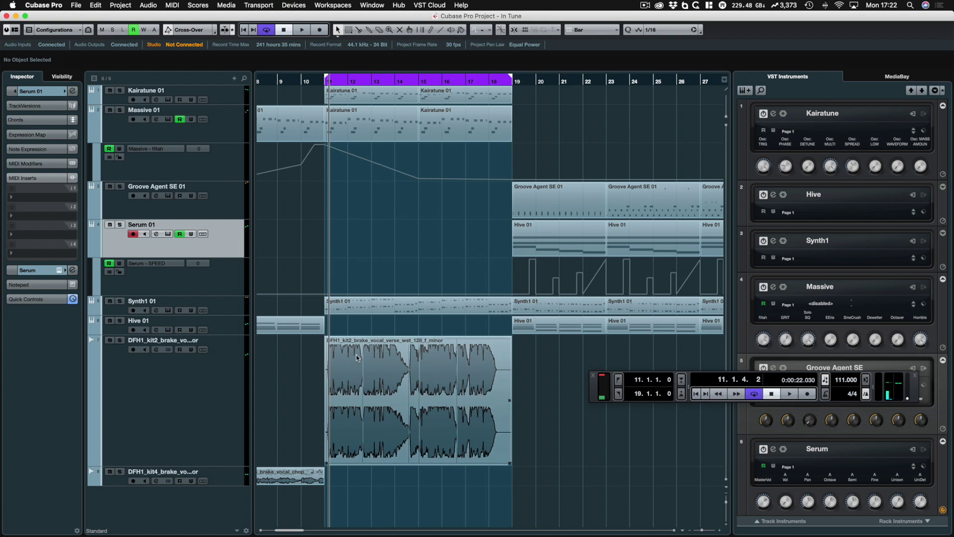
key(space)
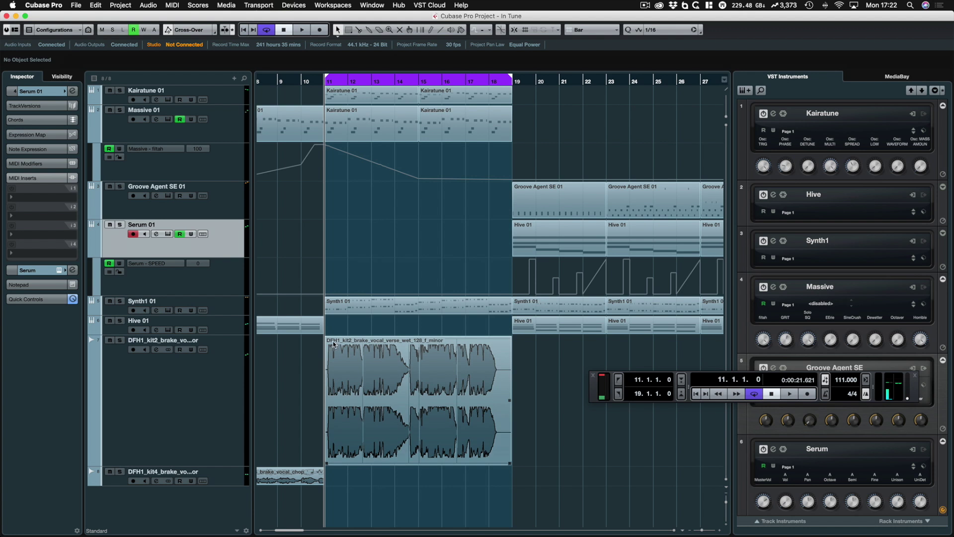
click(148, 384)
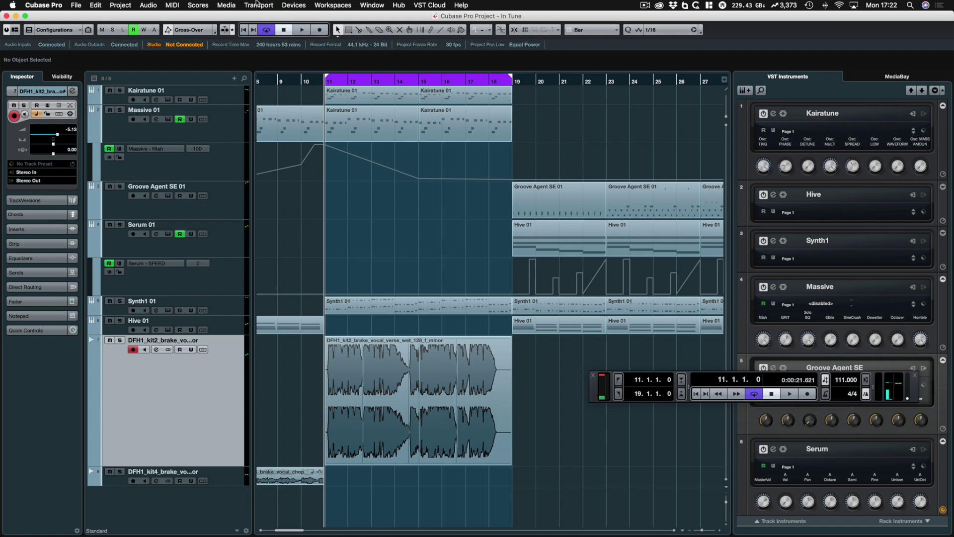
Play the arrangement from about bar 8 and return the playhead to bar 11.
click(264, 86)
key(space)
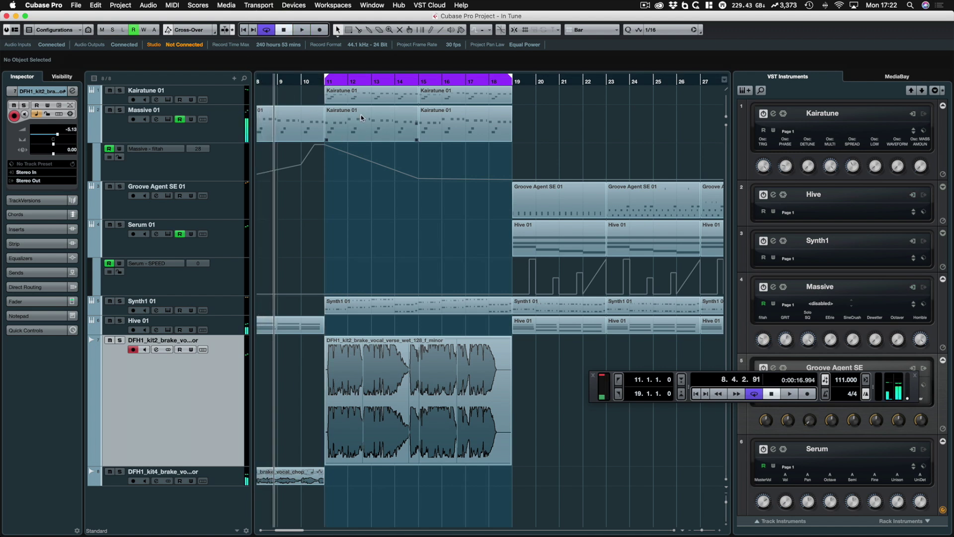
click(328, 85)
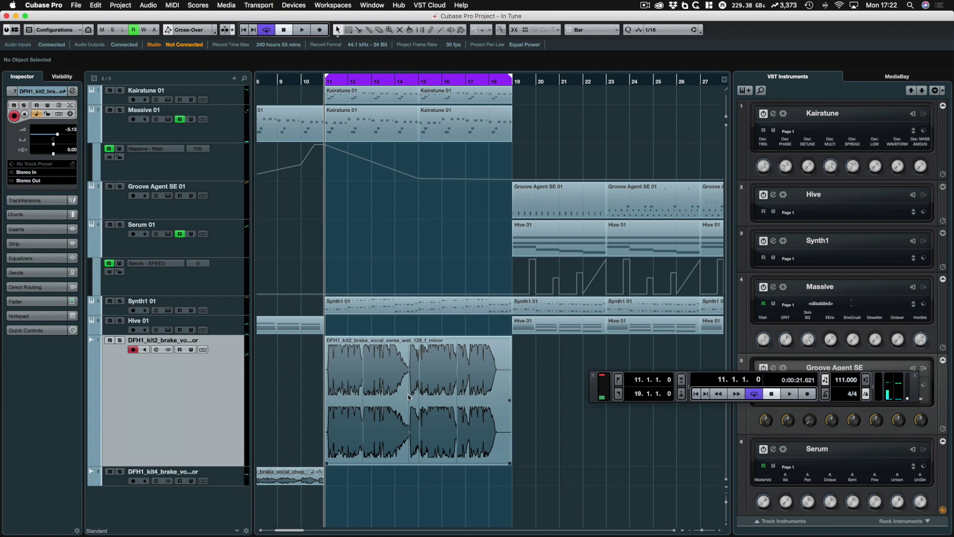
Open the MixConsole and solo the DFH1_kit2 vocal channel while the looped section plays, then stop playback.
key(F3)
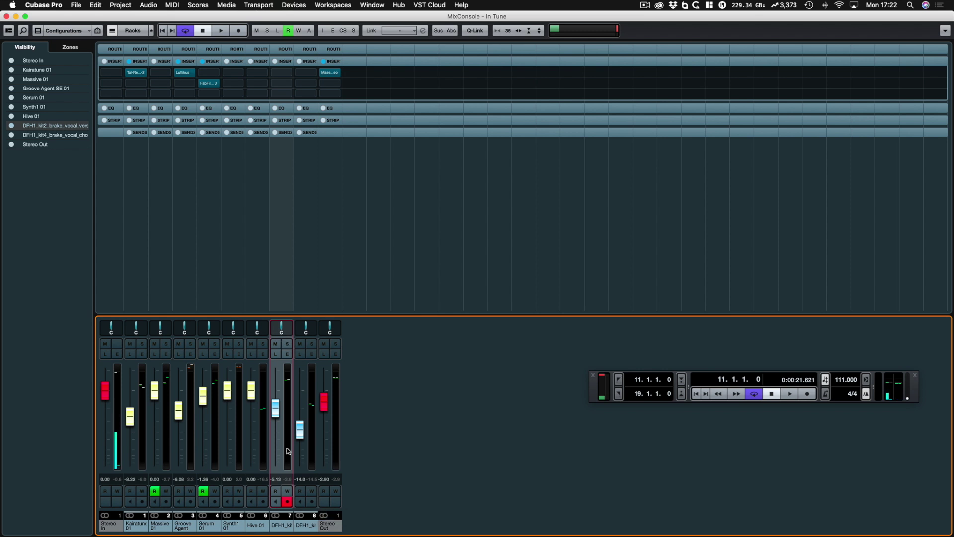
key(space)
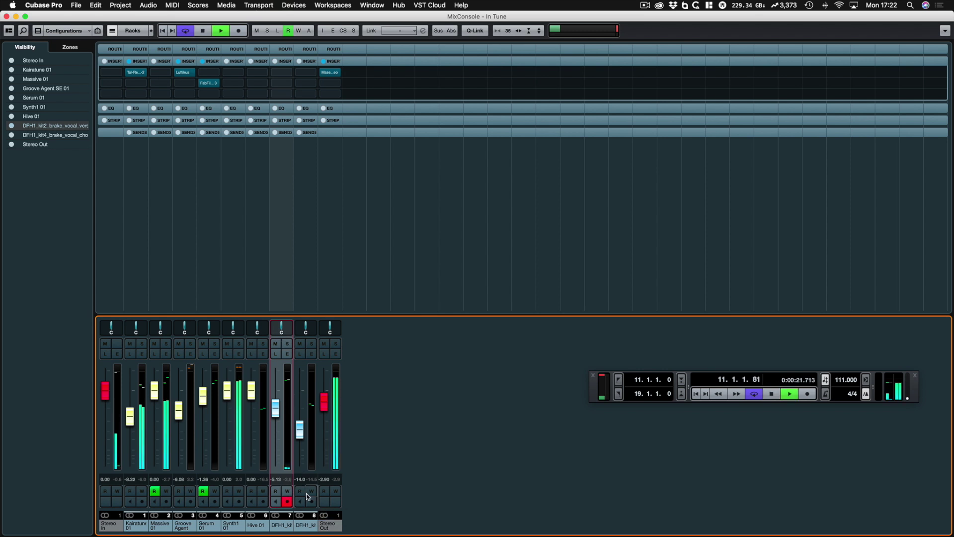
click(287, 344)
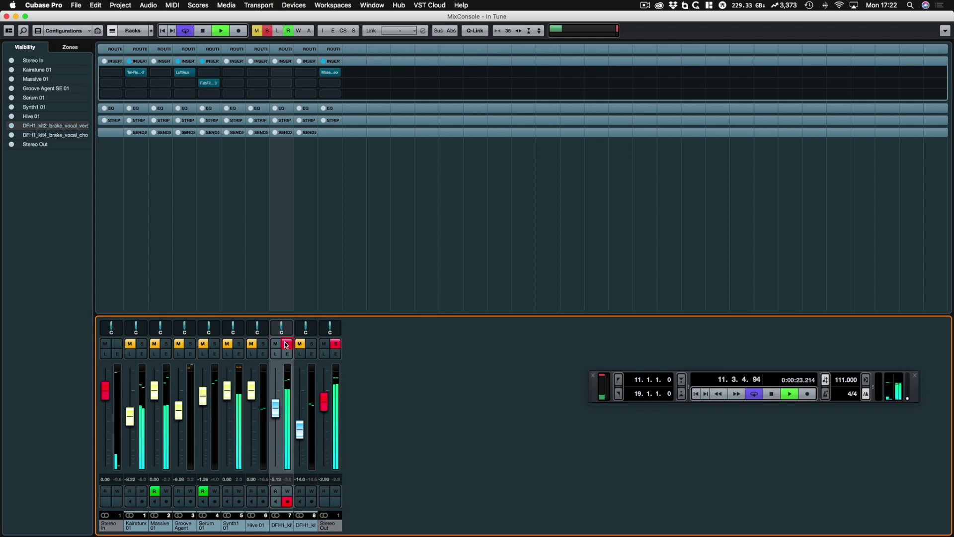
right_click(291, 26)
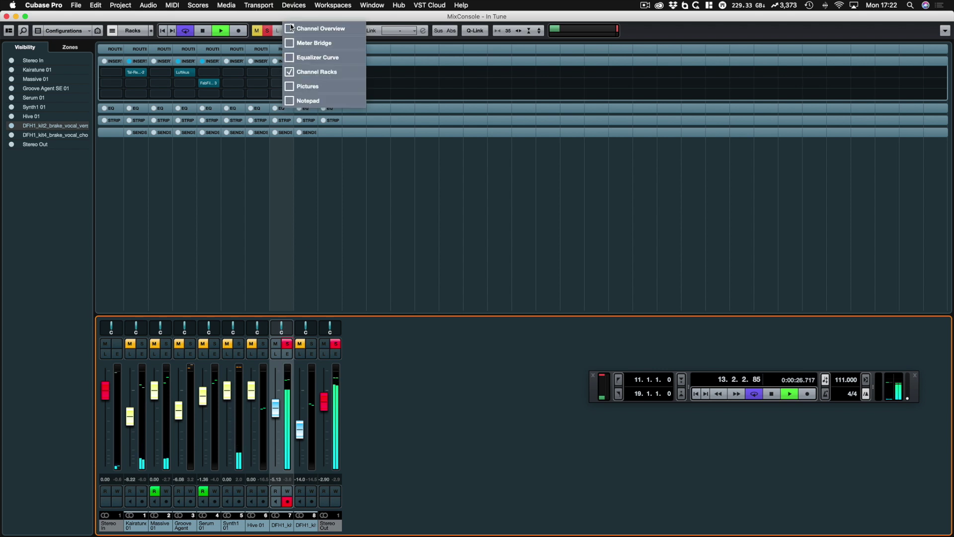
click(468, 109)
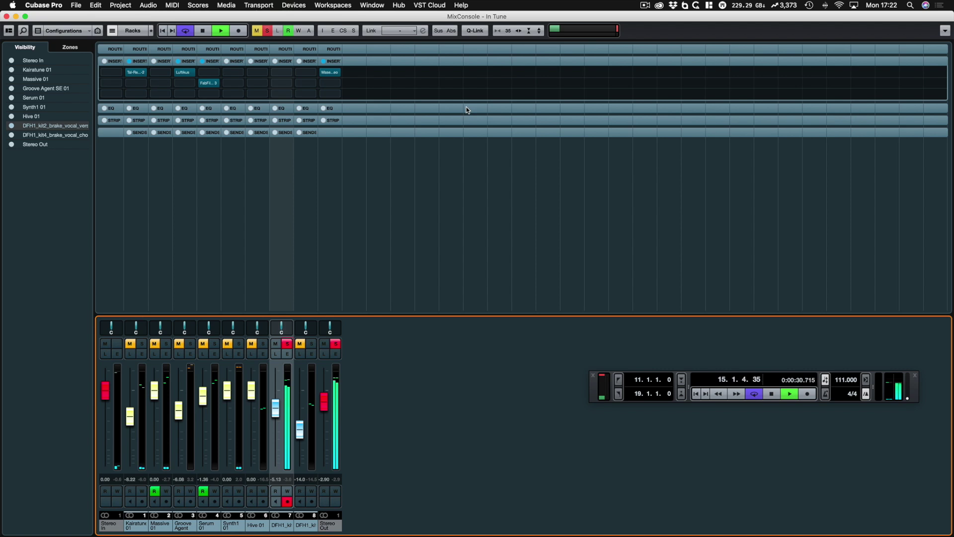
key(space)
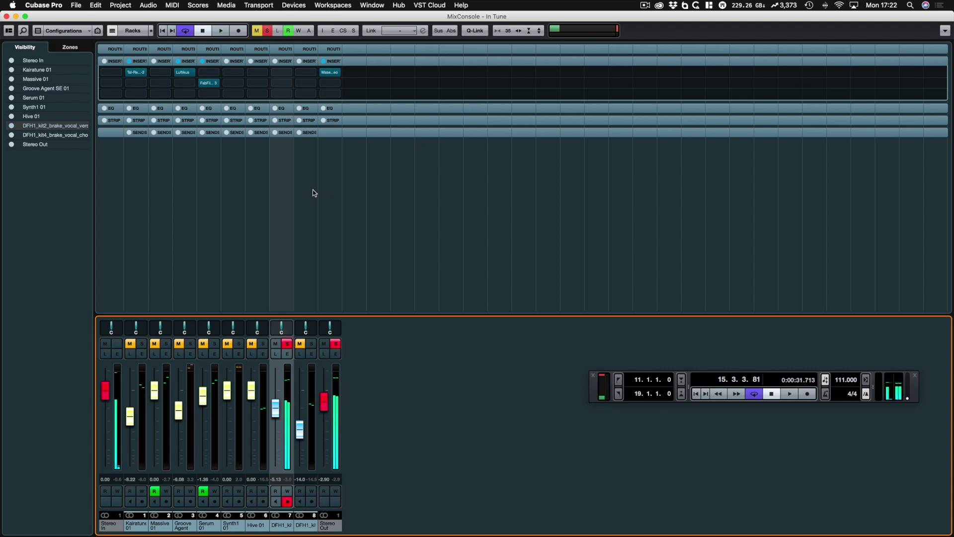
Close the mixer and examine the DFH1_kit2 vocal waveform across bars 11 to 19 in the arrangement.
click(7, 17)
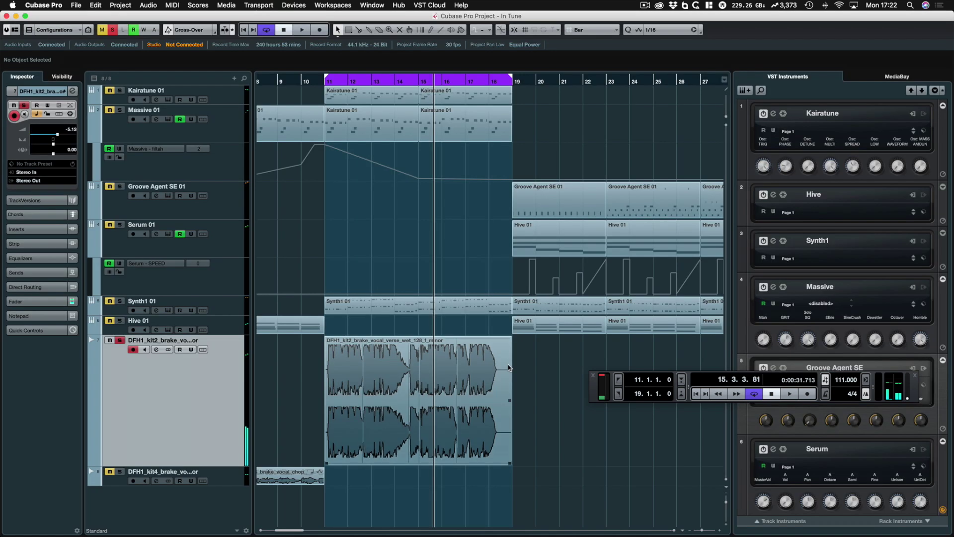
key(h)
key(h)
key(h)
key(h)
key(h)
key(h)
key(h)
key(h)
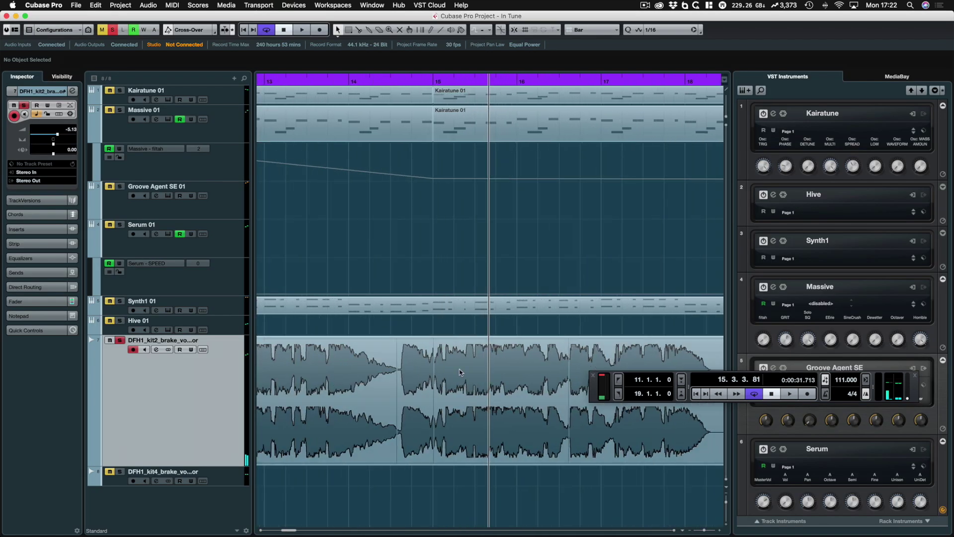
scroll(463, 370, left, 4)
scroll(463, 370, left, 4)
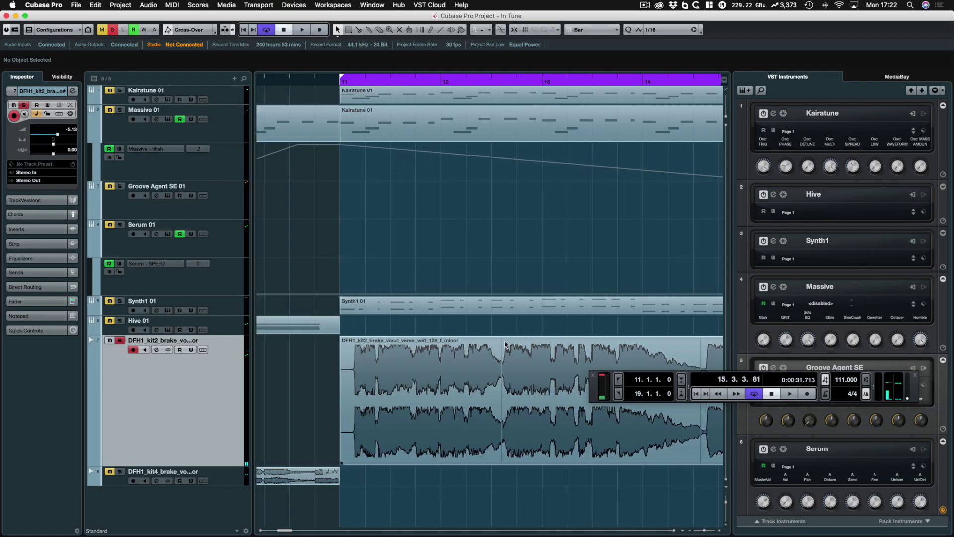
scroll(505, 379, right, 6)
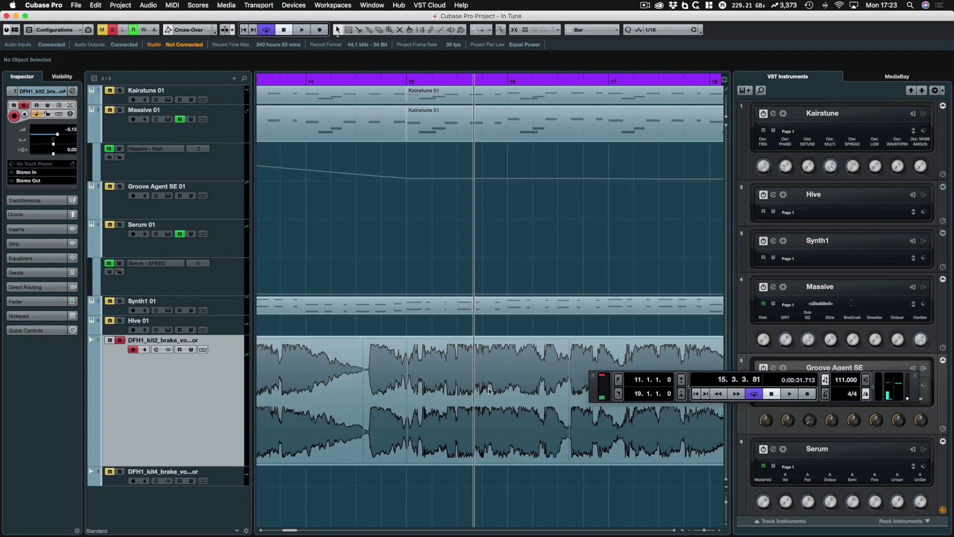
key(g)
key(g)
key(g)
key(g)
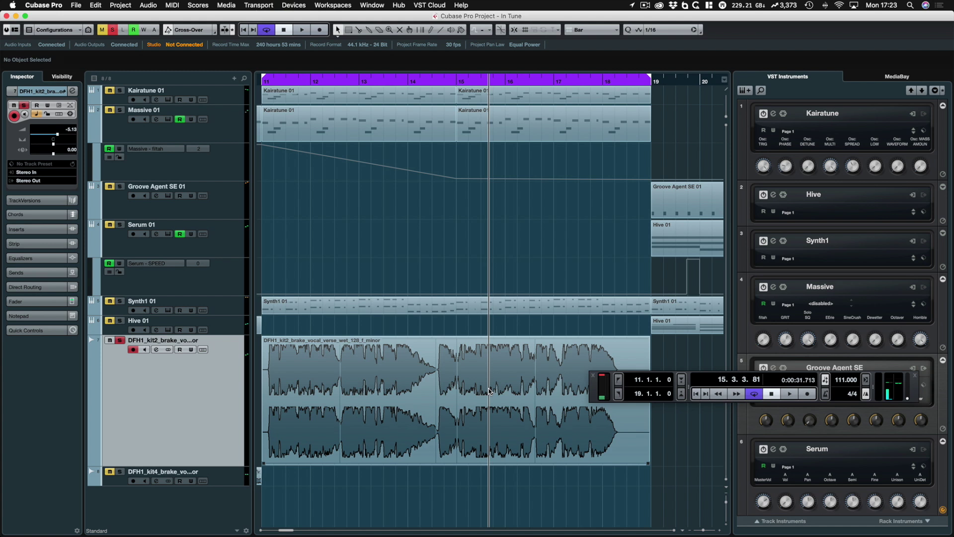
key(g)
key(g)
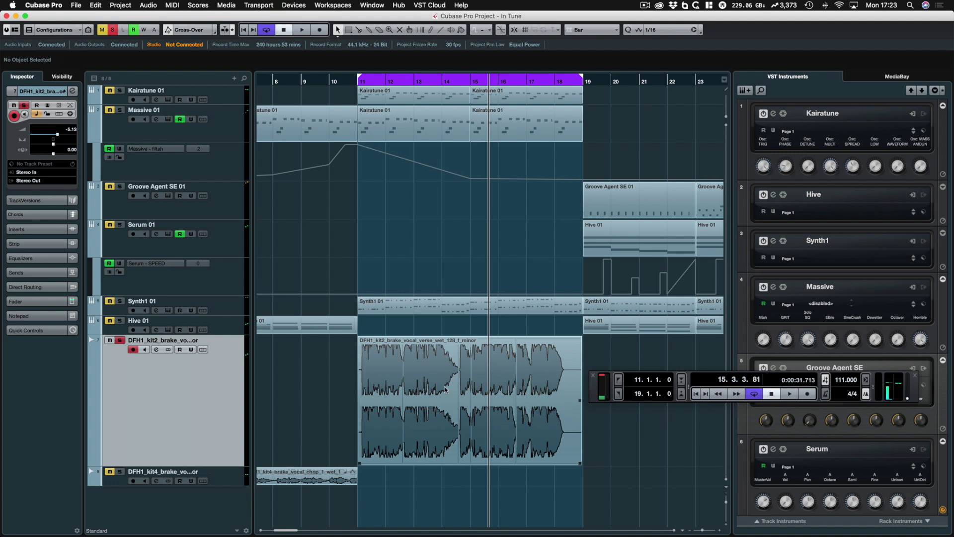
key(g)
key(g)
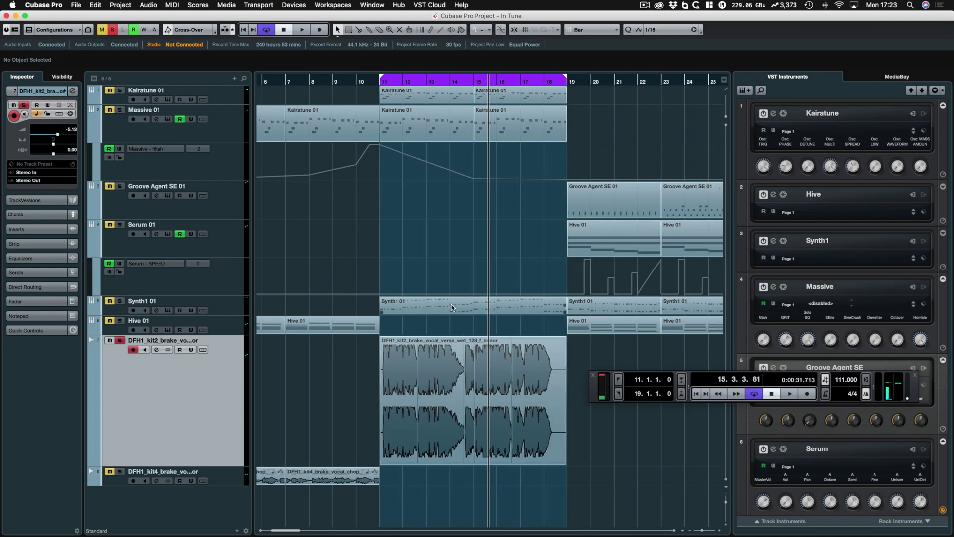
Insert FabFilter Pro-Q 3 in the first insert slot of the DFH1_kit2 vocal channel.
key(space)
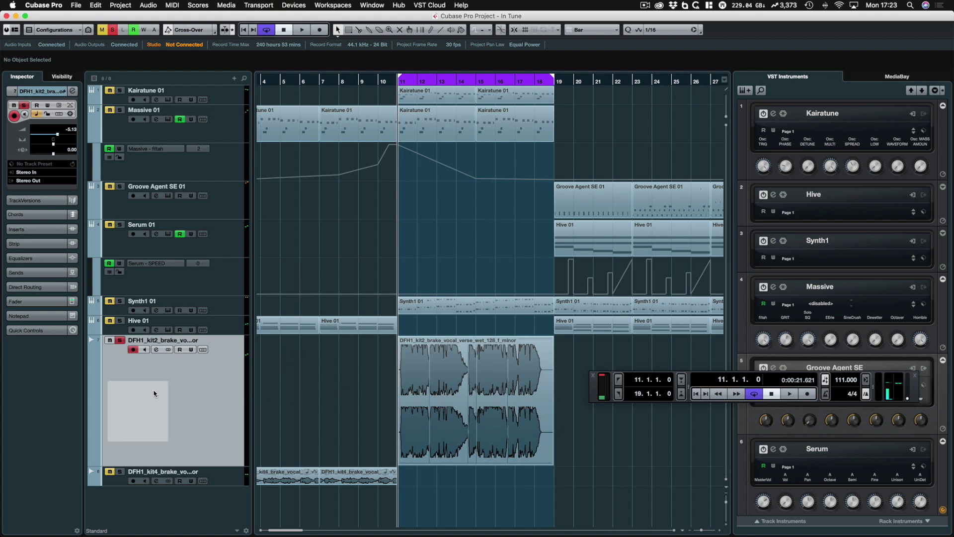
key(F3)
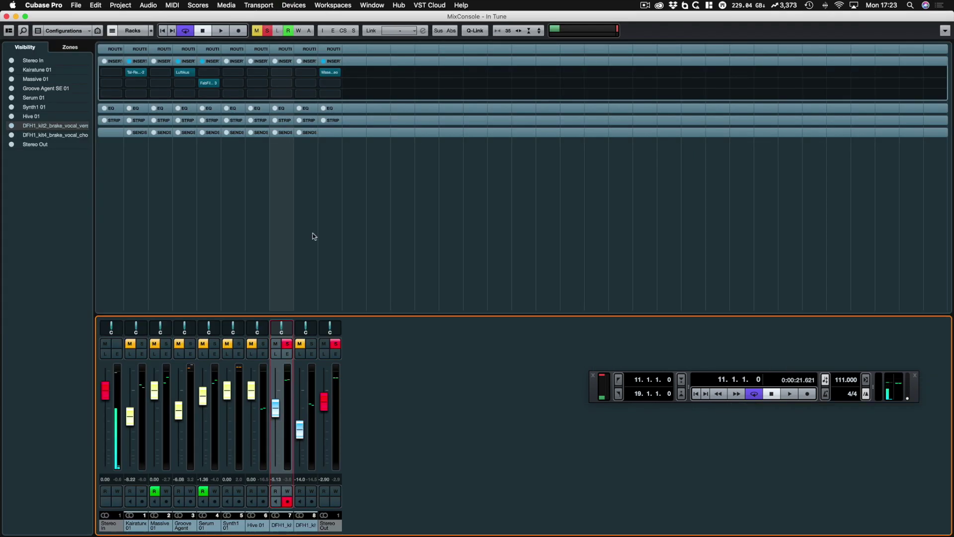
click(288, 71)
text(pro)
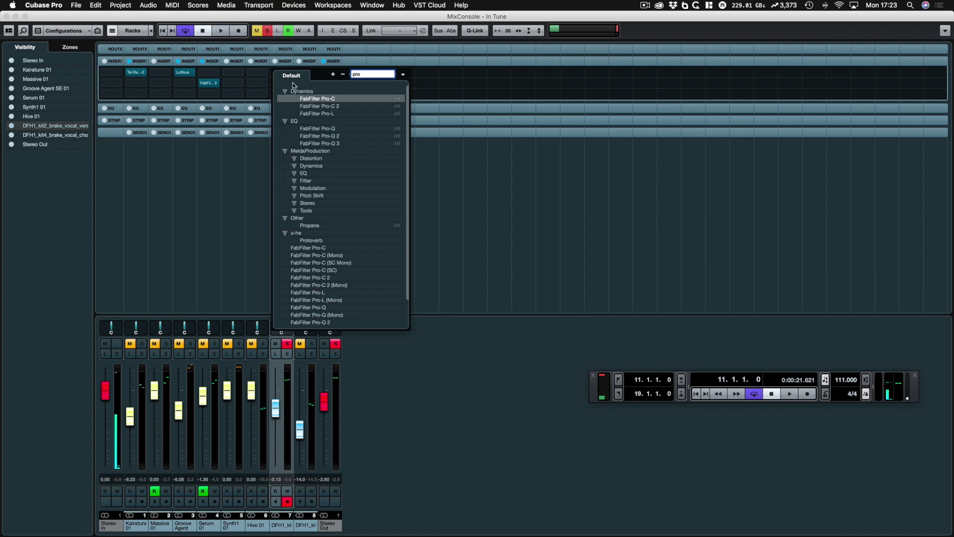
click(321, 143)
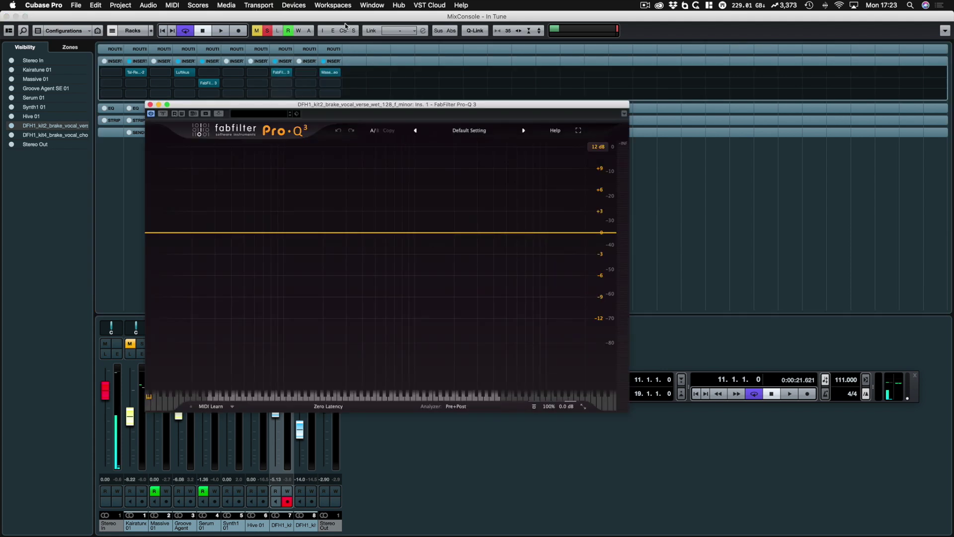
Rearrange the mixer and Pro-Q 3 windows so both are usable, playing the soloed vocal briefly to check its spectrum and level.
drag(346, 25, 447, 320)
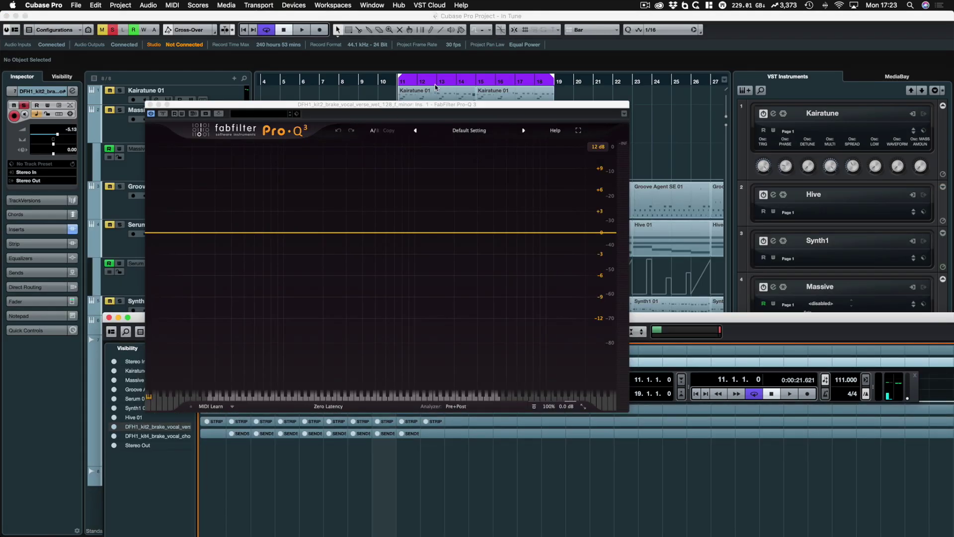
key(space)
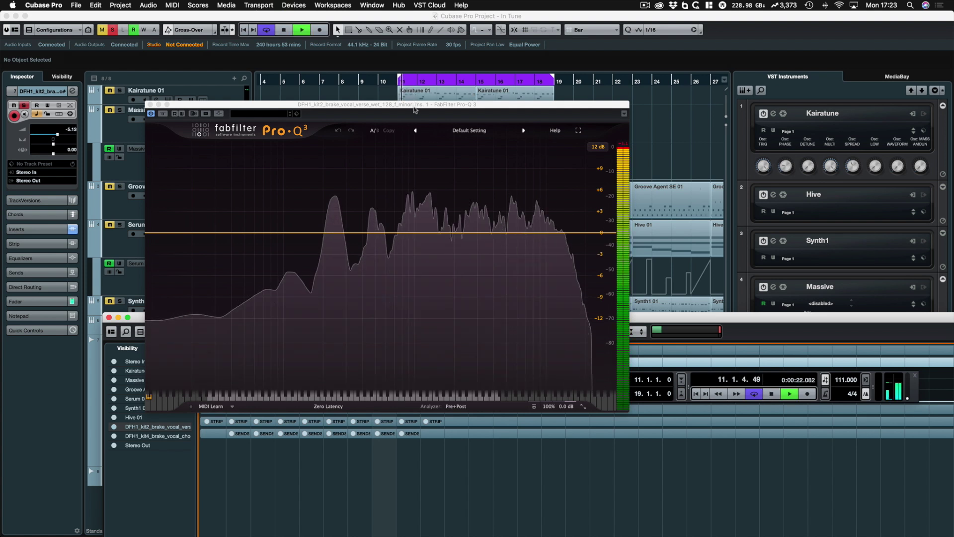
drag(414, 107, 409, 64)
key(space)
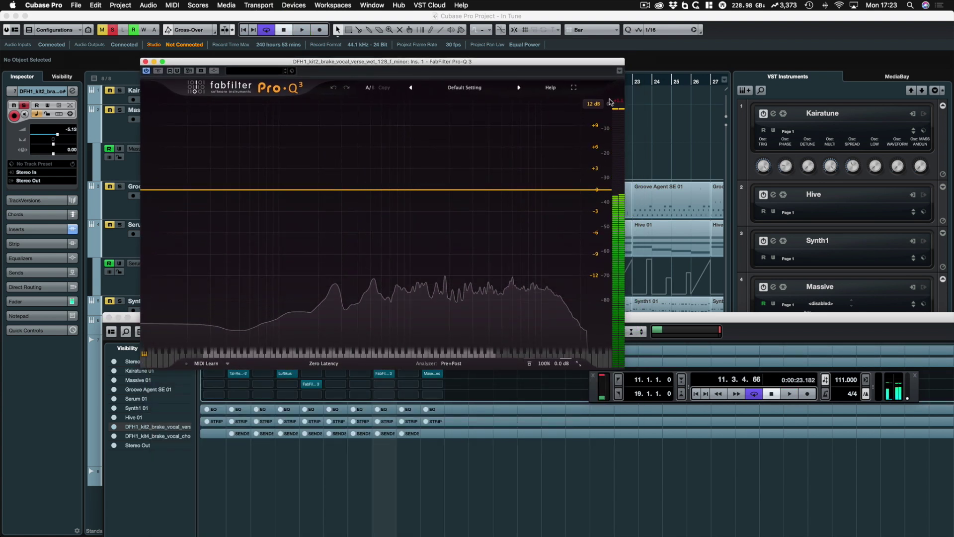
drag(652, 318, 600, 56)
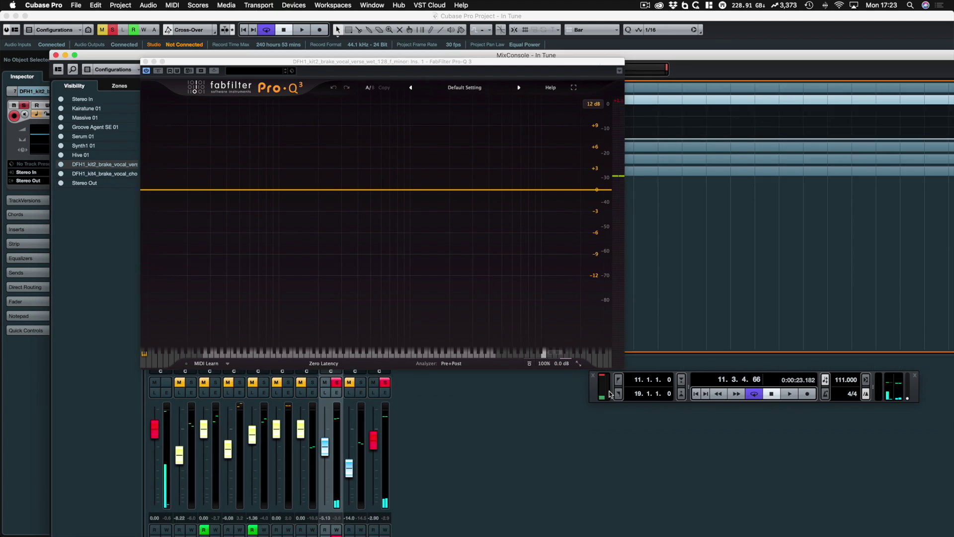
Lower the Pro-Q 3 output level to -9.9 dB and play the soloed vocal through it.
click(562, 363)
mouse_move(553, 325)
mouse_down()
mouse_move(546, 333)
mouse_move(539, 325)
mouse_up()
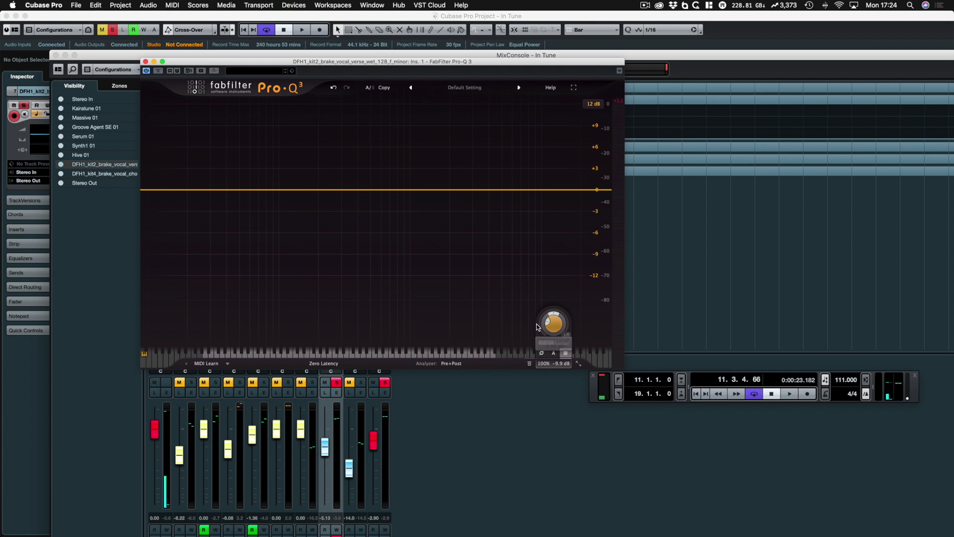
key(space)
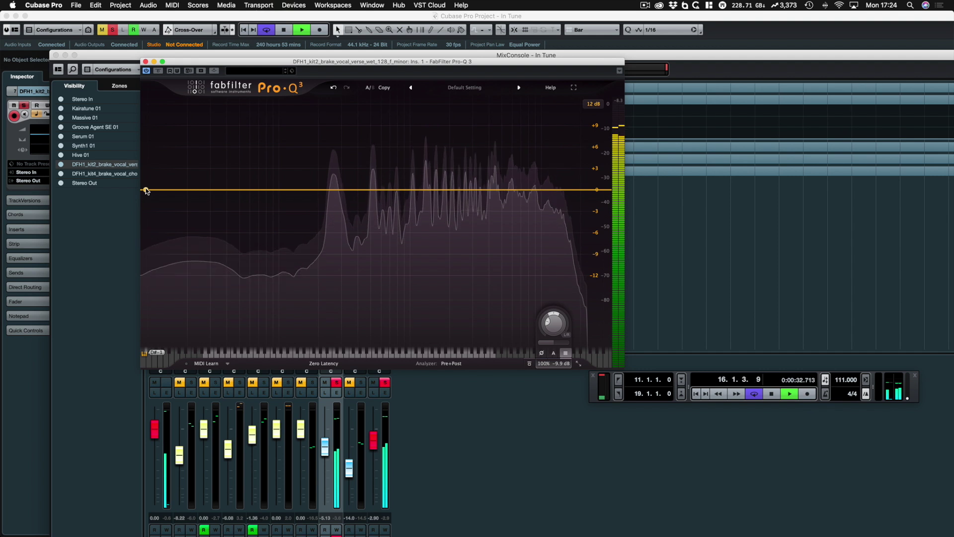
Add a low-cut band to the vocal EQ at about 84 Hz with an 18 dB/oct slope and resume playback.
drag(145, 190, 282, 196)
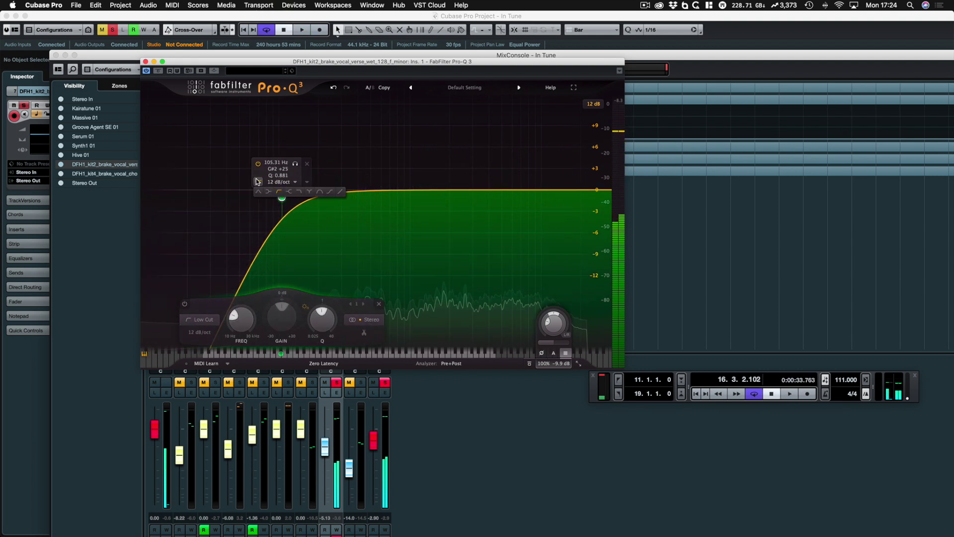
click(291, 183)
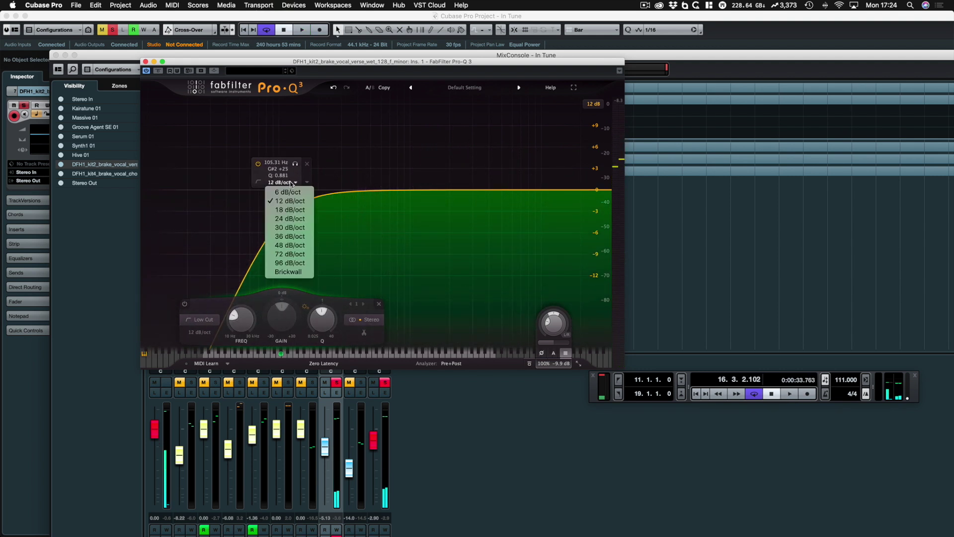
click(296, 211)
drag(282, 197, 269, 198)
key(space)
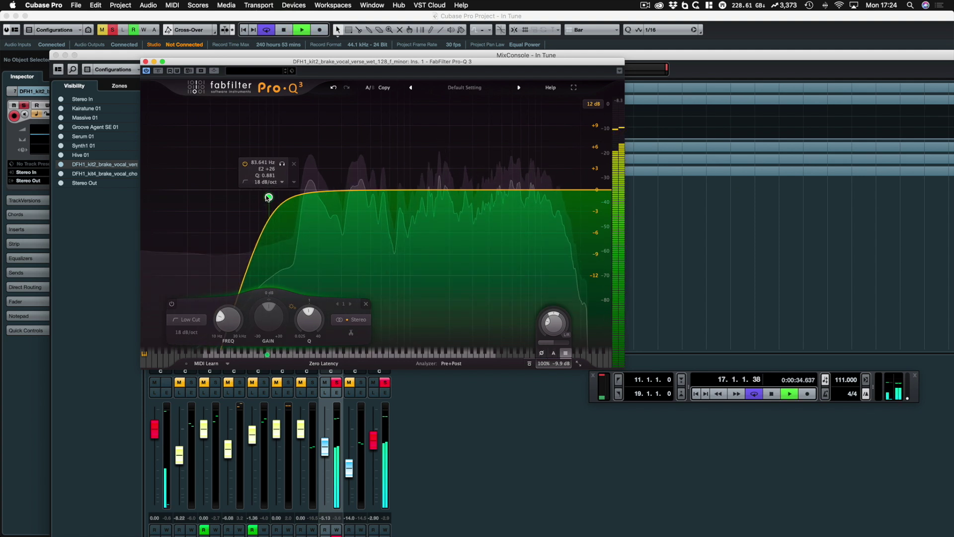
Sweep the vocal's low cut up to about 280 Hz, steepen it to 24 dB/oct and bring it back to about 130 Hz.
drag(268, 197, 337, 198)
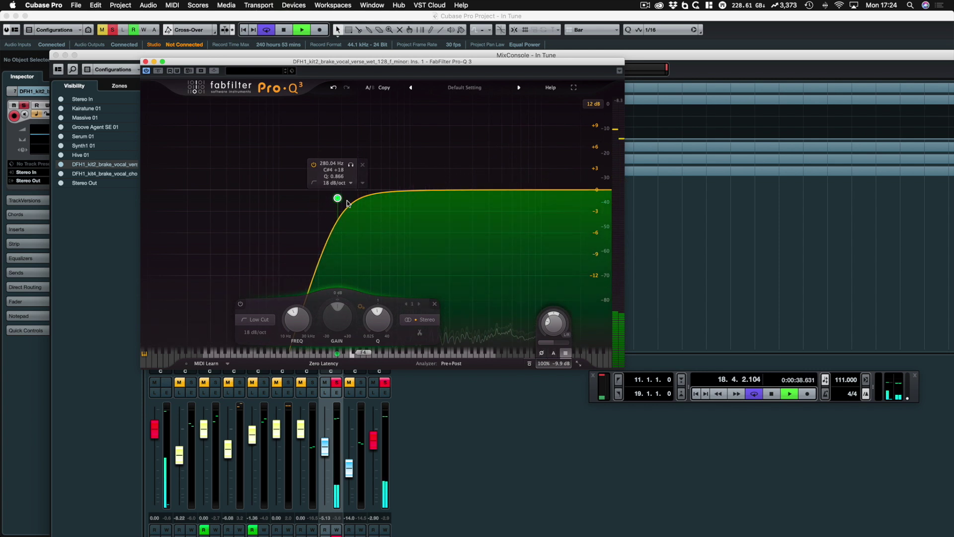
alt+shift+click(336, 199)
drag(337, 198, 294, 197)
key(space)
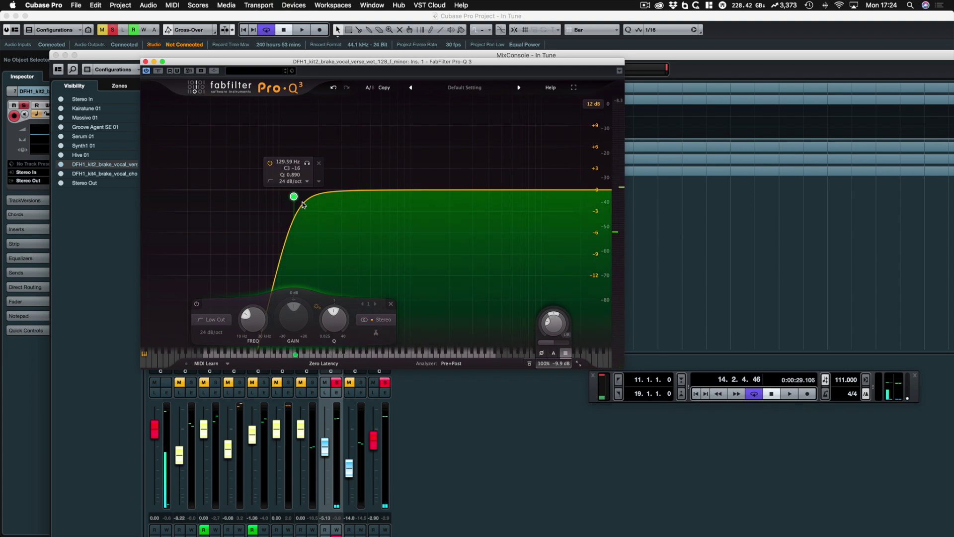
Lower the vocal's low cut to about 60 Hz while listening to the soloed vocal, and stop playback.
key(space)
drag(294, 197, 237, 194)
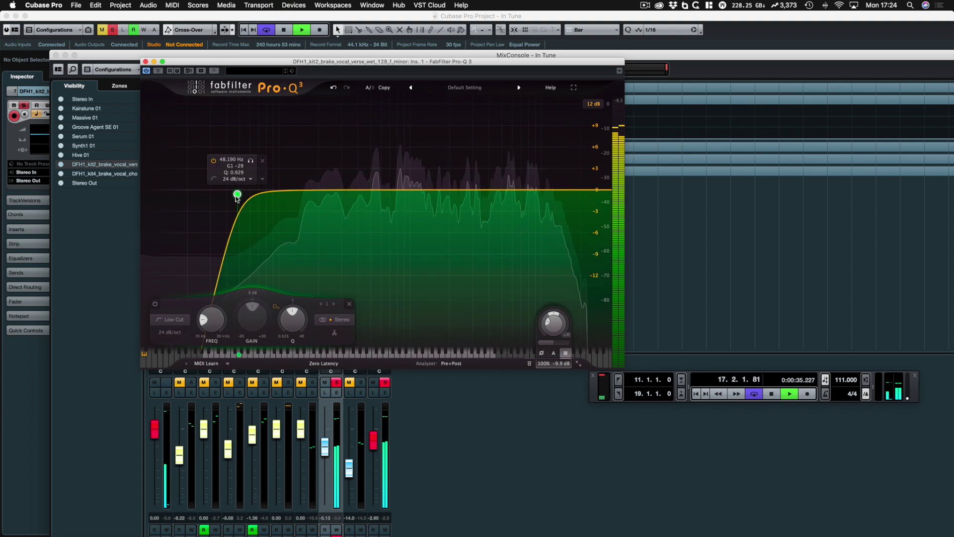
drag(237, 193, 250, 195)
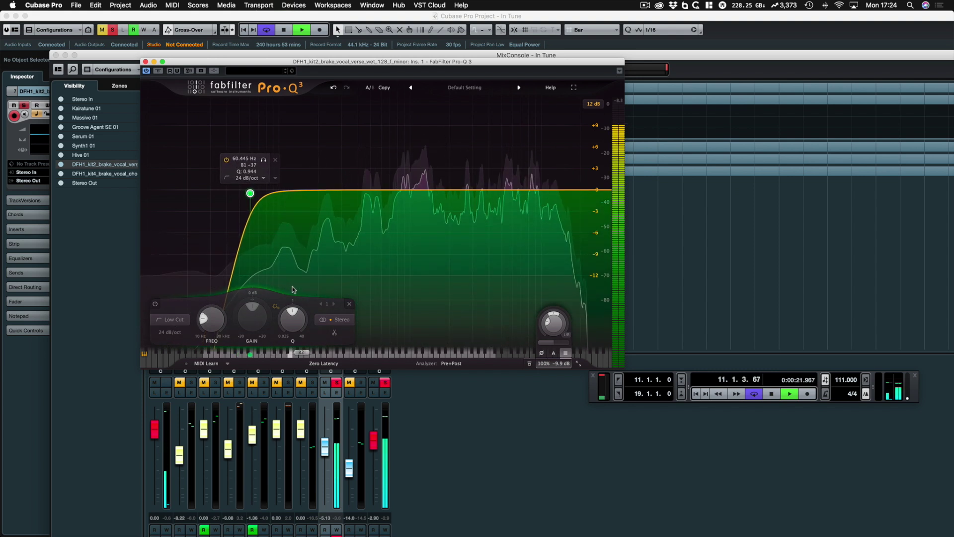
mouse_move(294, 288)
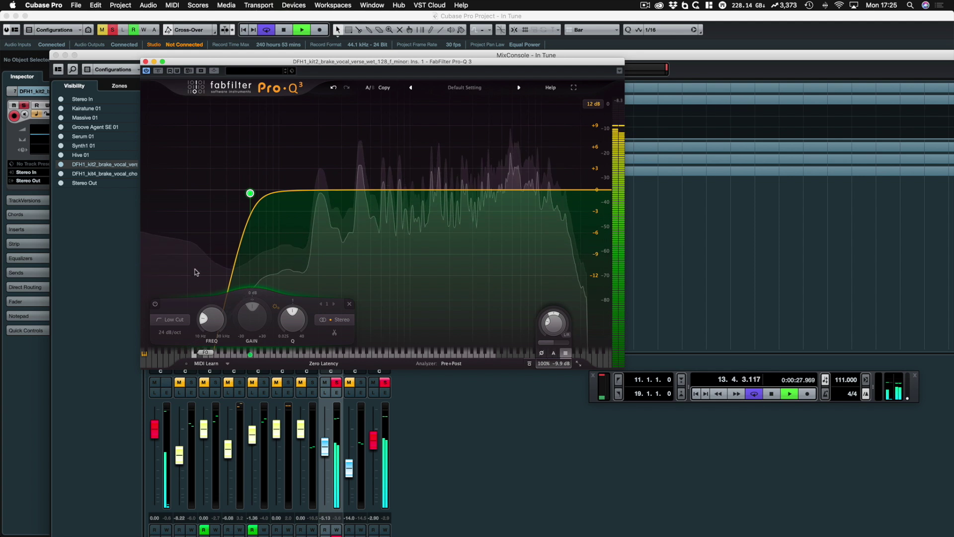
key(space)
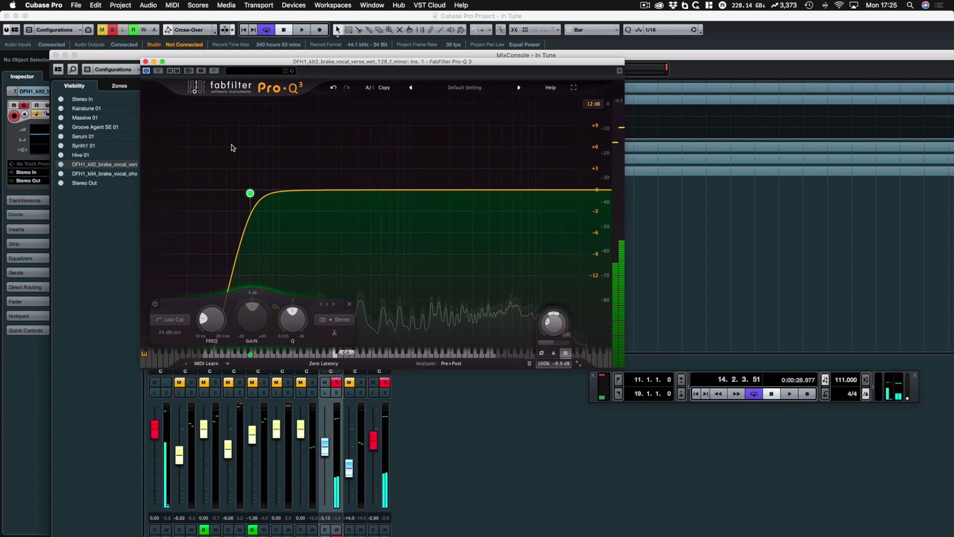
Close the MixConsole, clear all mutes and solos, and play the full arrangement briefly from bar 11.
drag(255, 62, 375, 157)
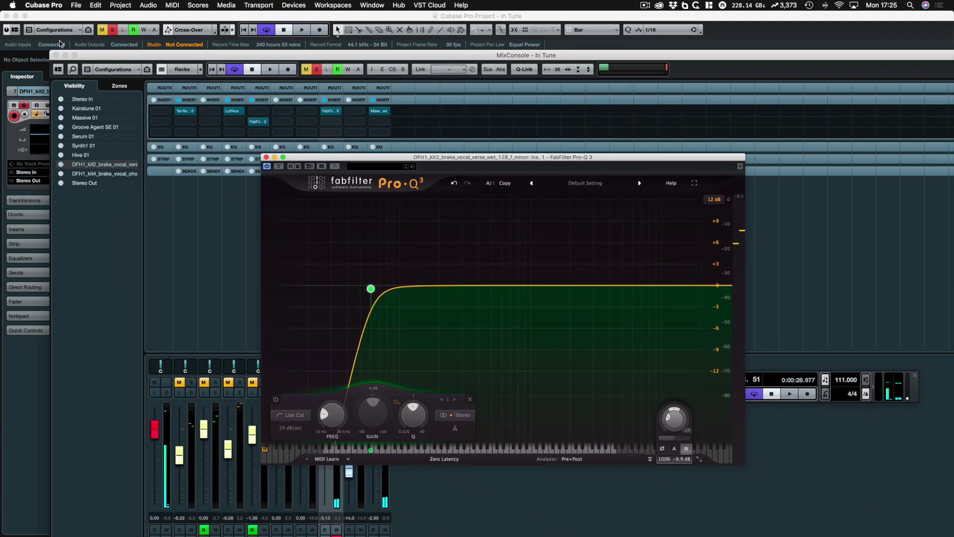
click(56, 55)
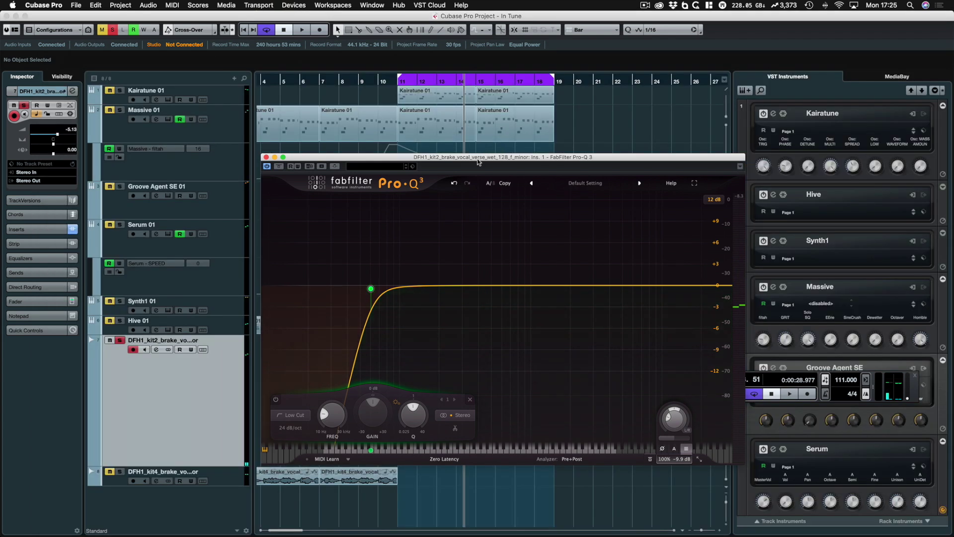
drag(478, 161, 386, 153)
key(KP_1)
click(114, 30)
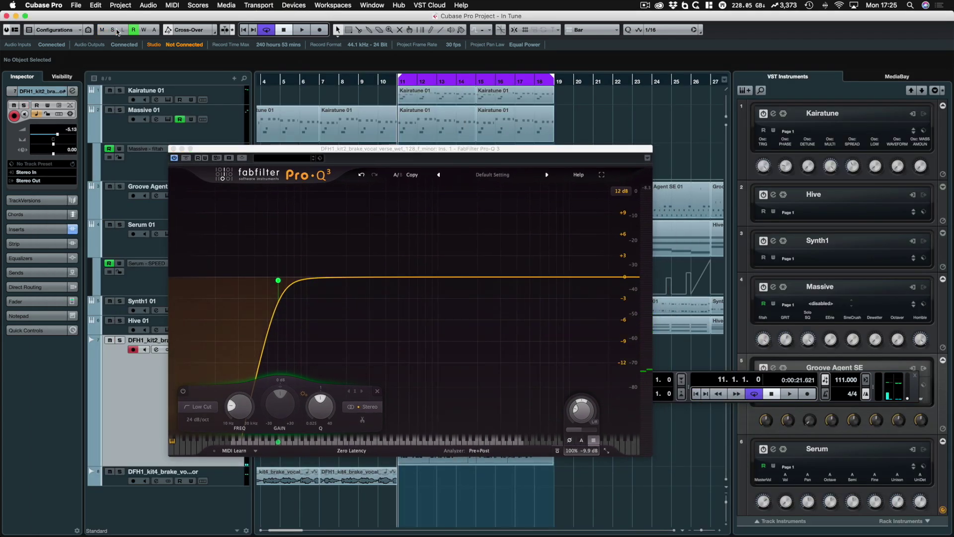
key(space)
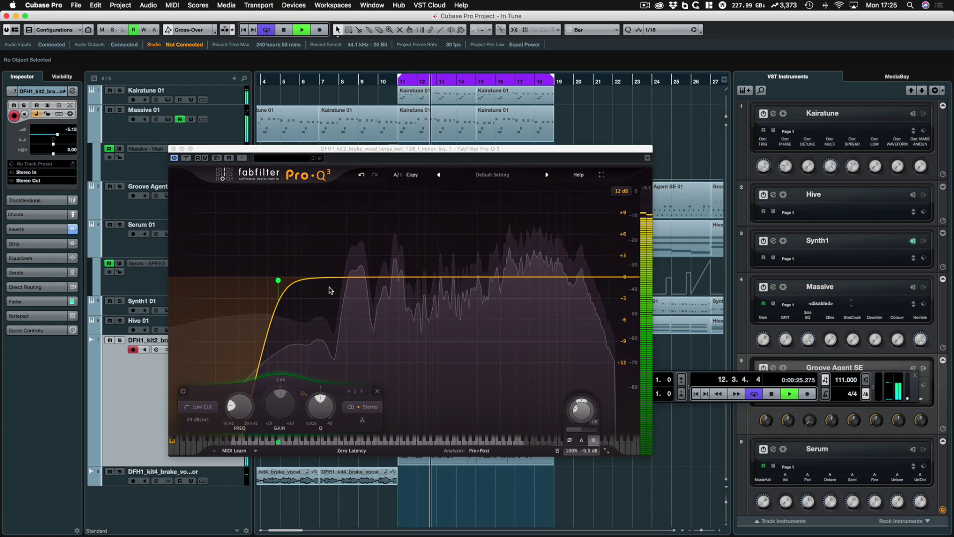
key(space)
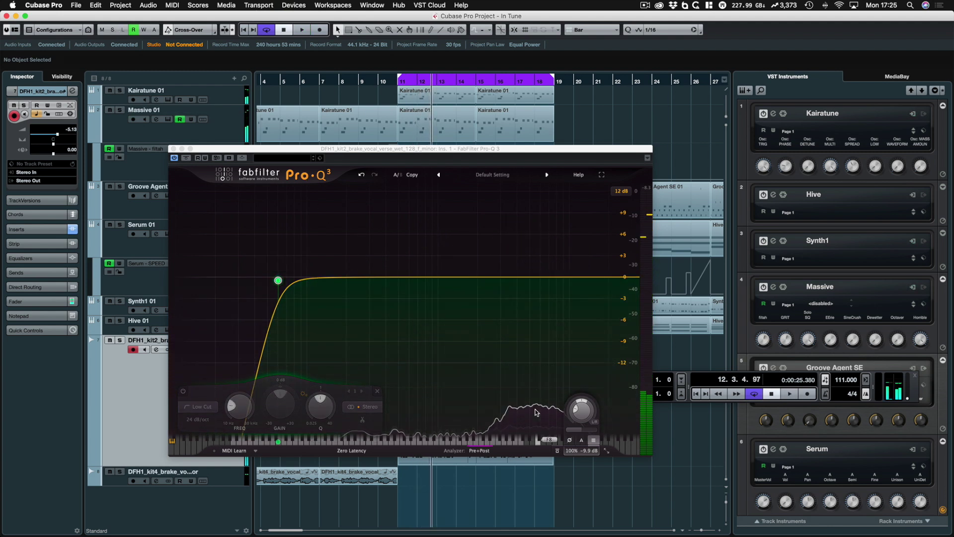
Reopen the MixConsole and raise the DFH1_kit2 vocal channel's fader to about -0.05 dB against the playing mix.
mouse_move(535, 409)
key(F3)
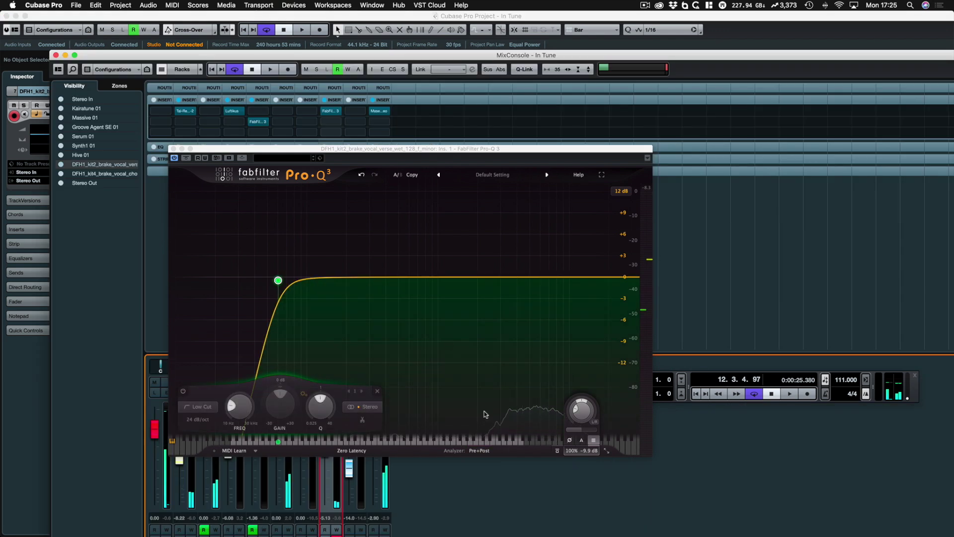
drag(327, 441, 328, 423)
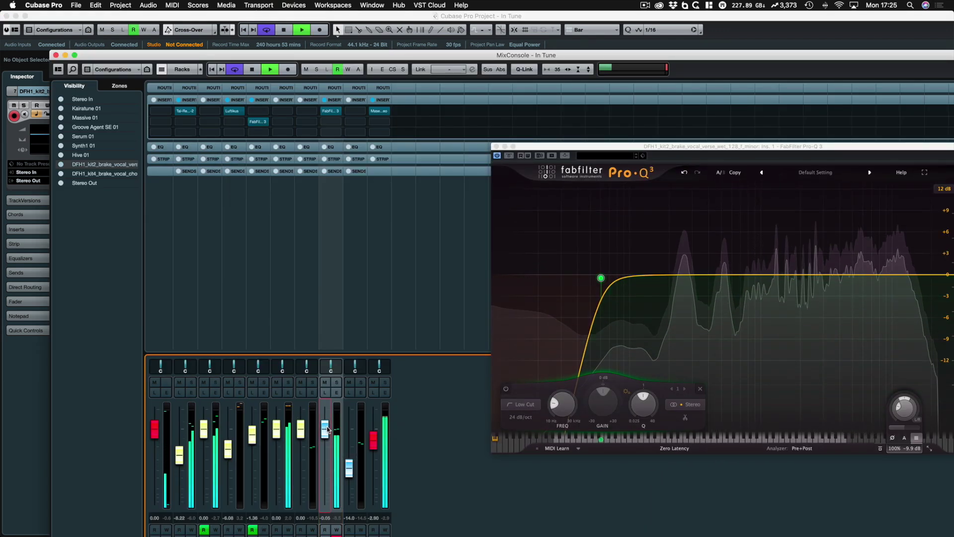
Close the MixConsole, compare the vocal with Pro-Q 3 bypassed and active during playback, and close the Pro-Q 3 window.
click(56, 55)
drag(597, 170, 275, 173)
click(152, 167)
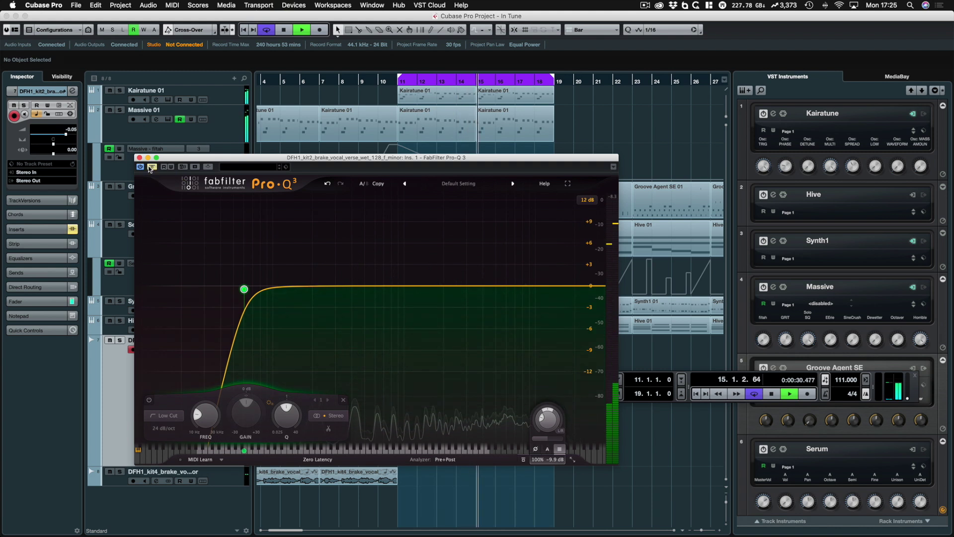
click(151, 167)
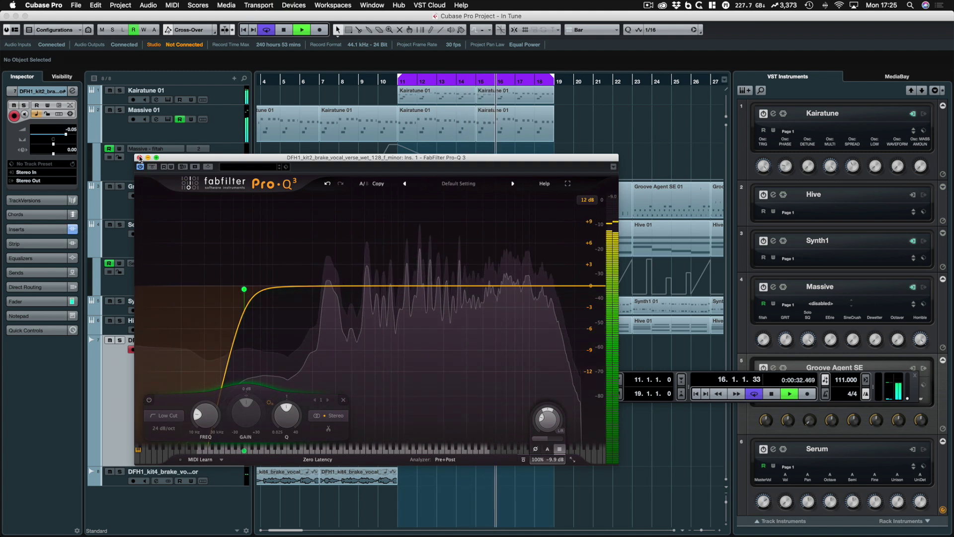
click(139, 157)
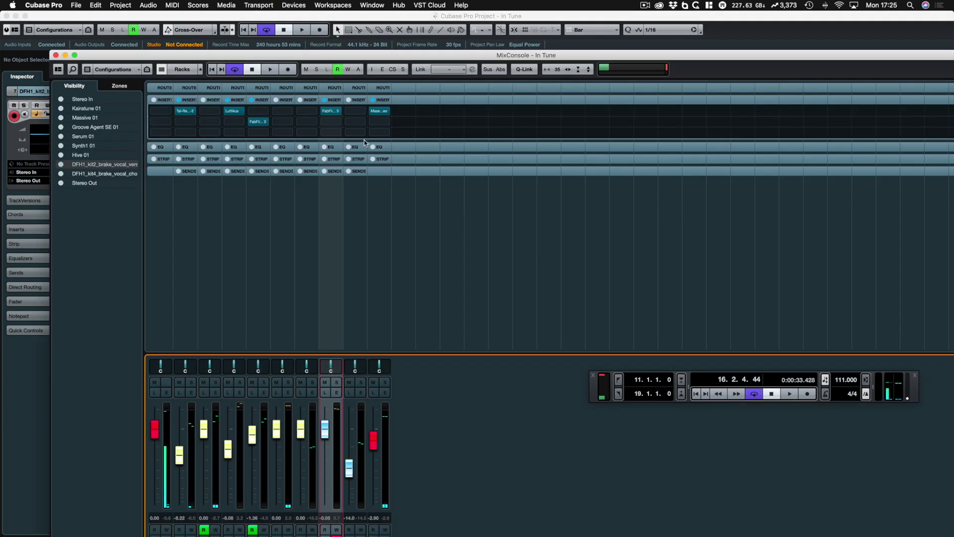
Insert the OrilRiver reverb in the vocal channel's second insert slot, and clear the mixer away from the project view.
click(332, 122)
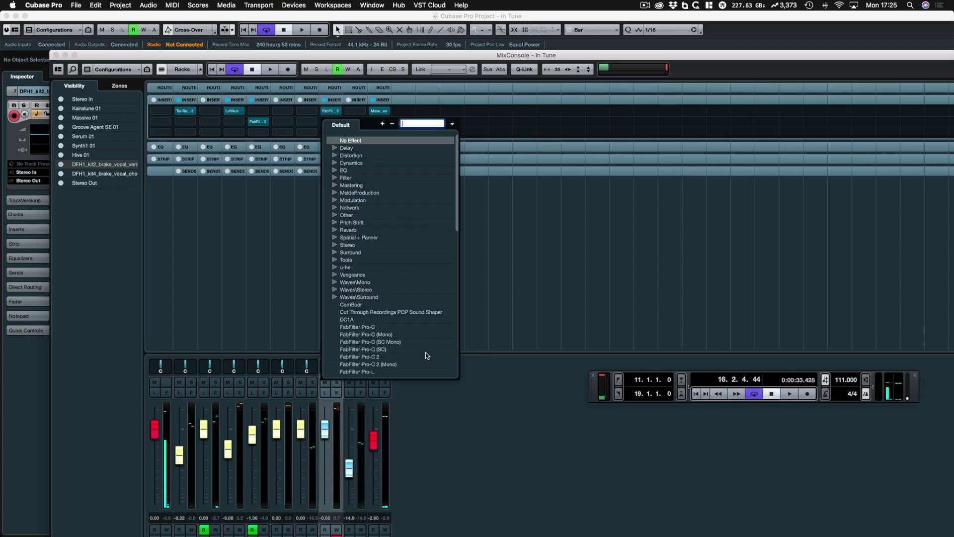
scroll(426, 351, down, 10)
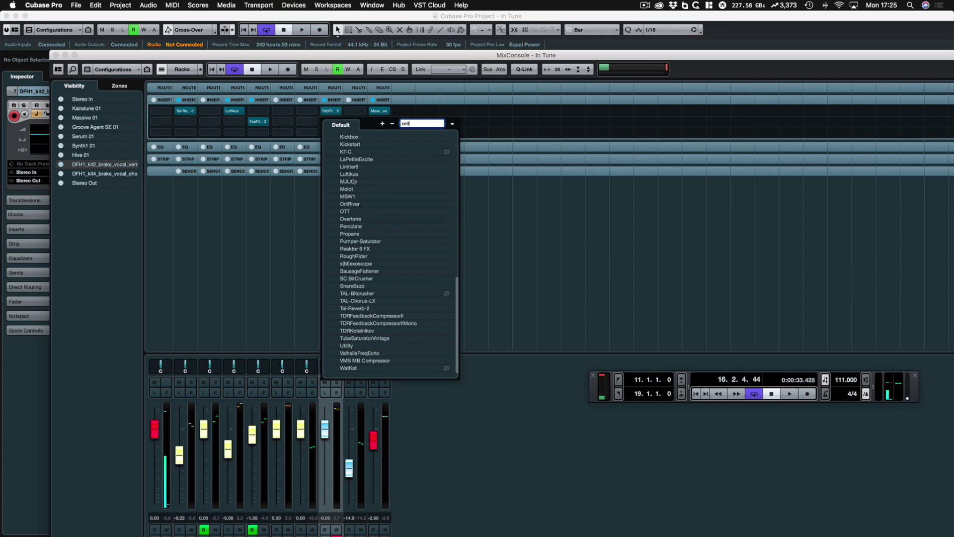
click(355, 142)
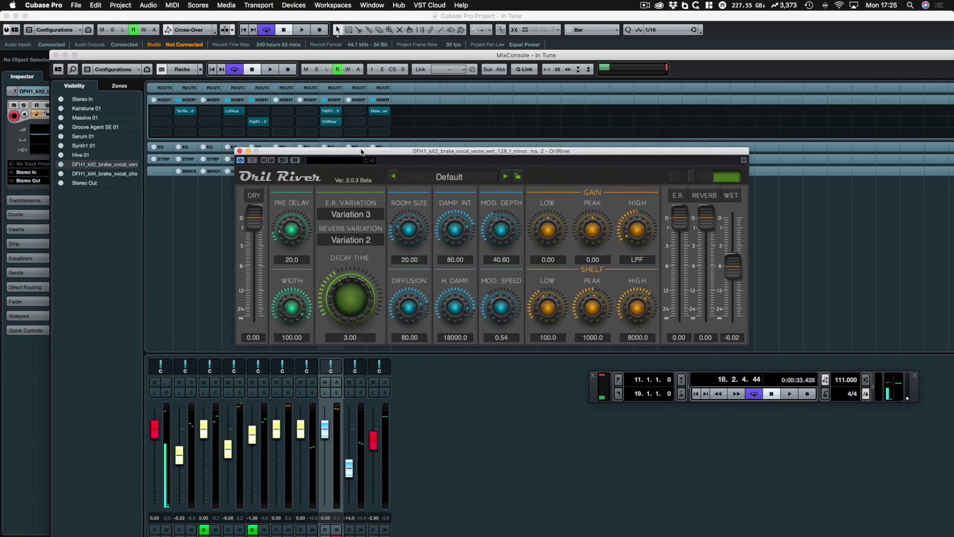
drag(361, 152, 300, 174)
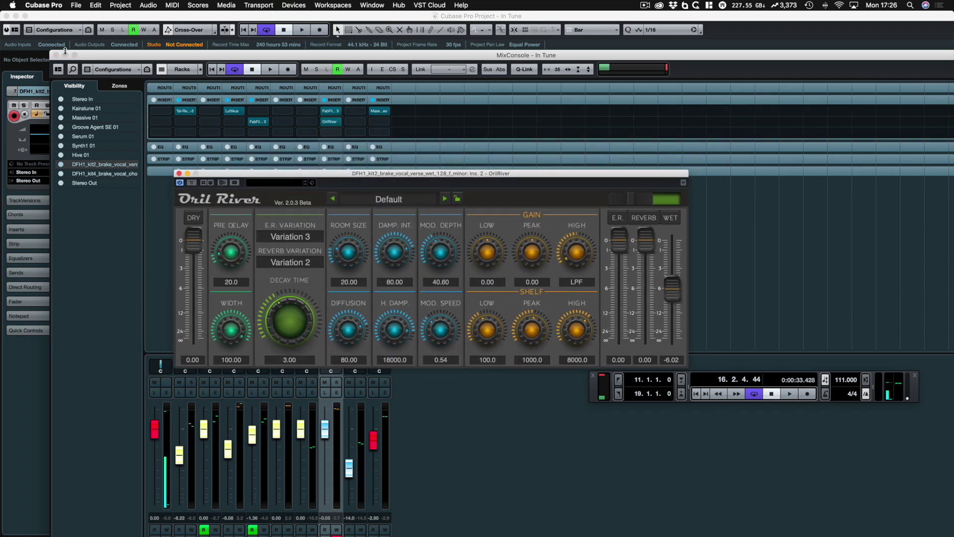
click(56, 55)
drag(422, 185, 400, 255)
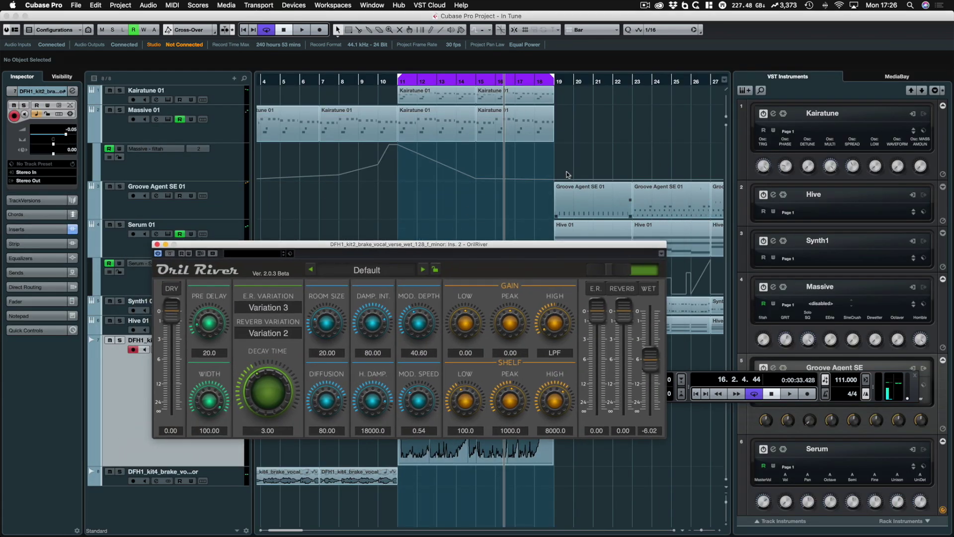
Set OrilRiver's decay time to 8.72, room size to 87.50, low gain to -12.00, high gain to -18.72 and high shelf to 8642.7.
click(486, 166)
key(KP_0)
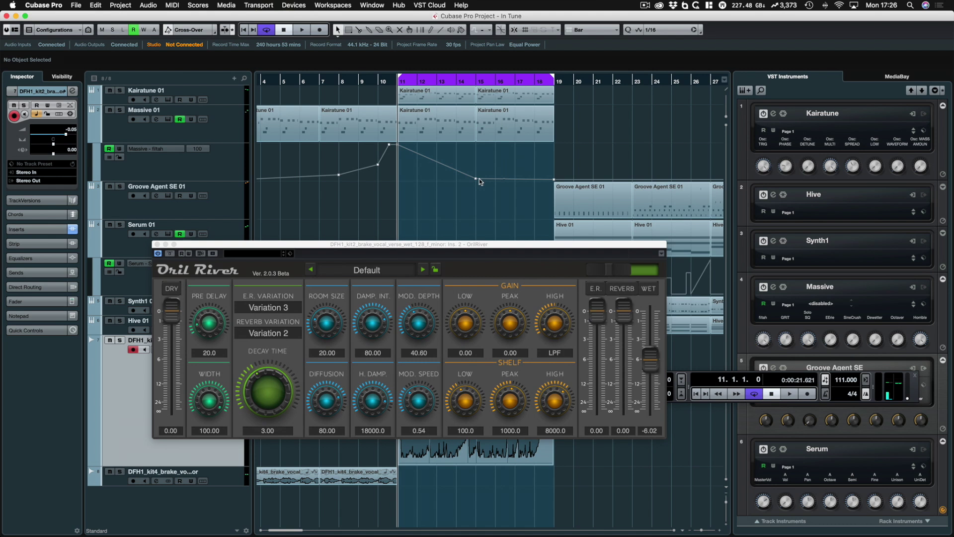
drag(249, 381, 253, 353)
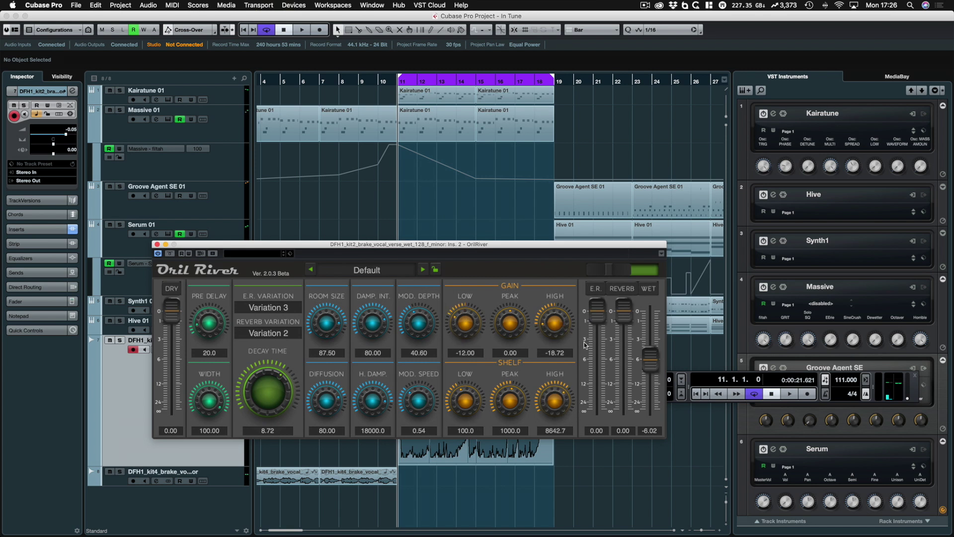
Raise the reverb's high gain to 4.44 and its decay time to 14.71 while the mix plays.
key(space)
drag(554, 323, 553, 266)
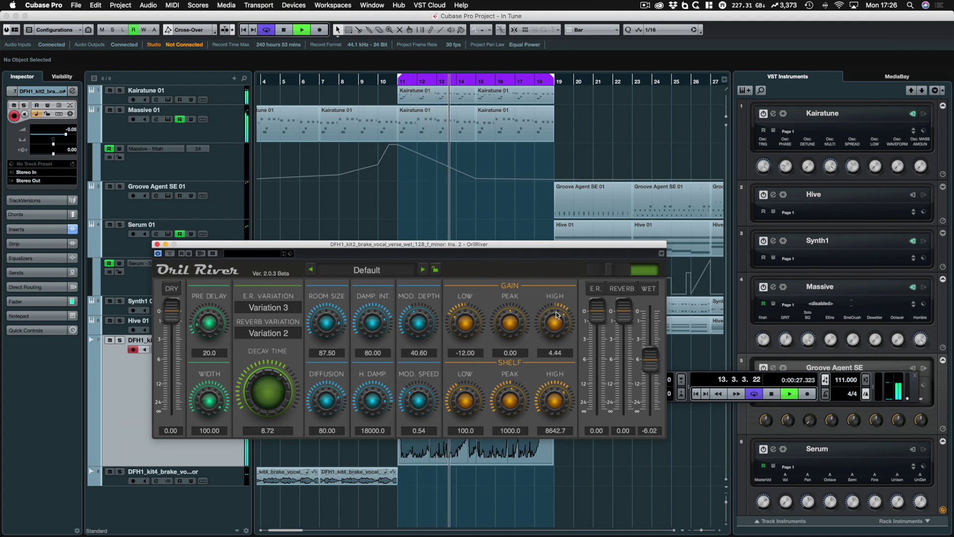
key(space)
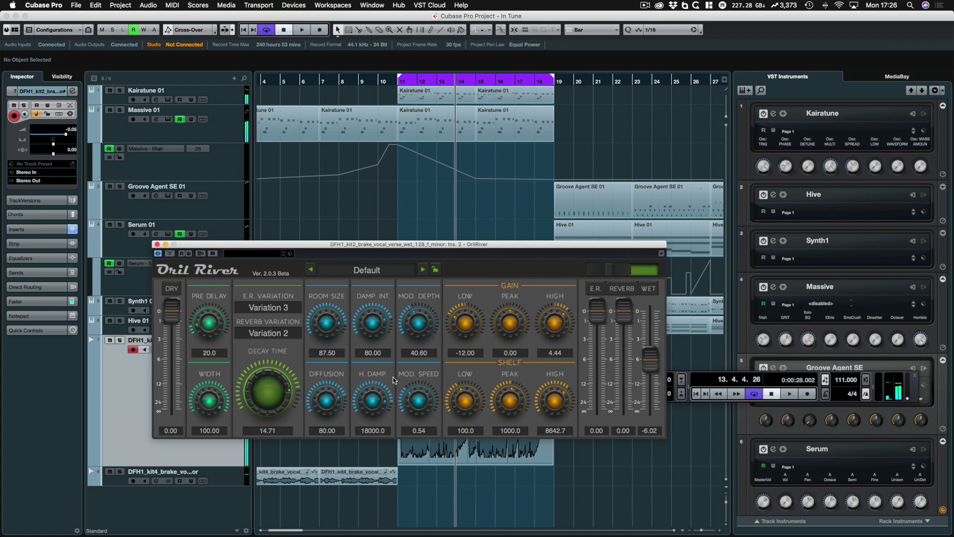
Set the reverb's high shelf frequency to 3315.1 and low shelf frequency to 231.9 during playback.
key(space)
drag(572, 407, 550, 436)
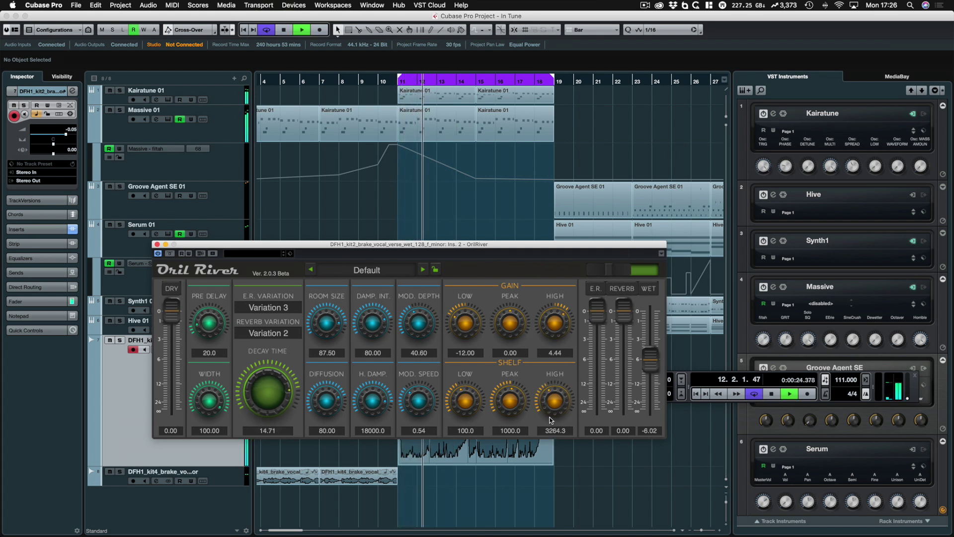
mouse_move(467, 404)
mouse_down()
mouse_move(460, 368)
mouse_move(462, 405)
mouse_move(474, 401)
mouse_up()
key(space)
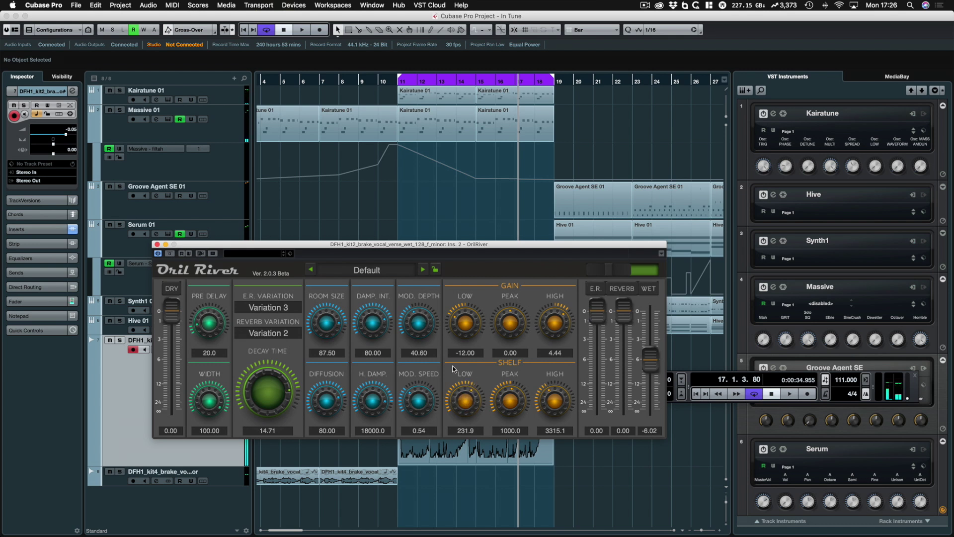
Replay from bar 11 and set the reverb's peak frequency to 793.8, peak gain to 3.84, low gain to -18.24 and high gain to 5.52.
key(KP_1)
key(space)
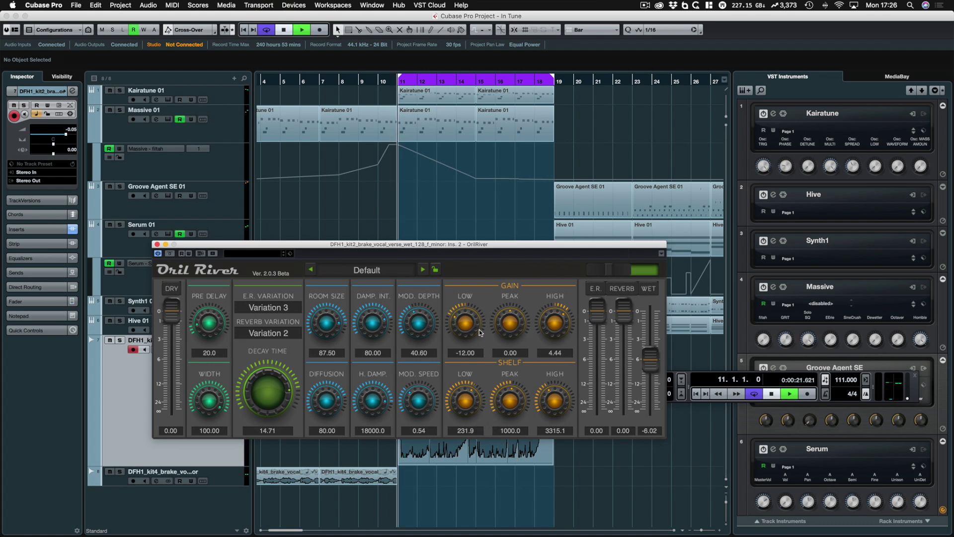
mouse_move(514, 400)
mouse_down()
mouse_move(517, 378)
mouse_move(515, 403)
mouse_up()
drag(519, 304, 537, 338)
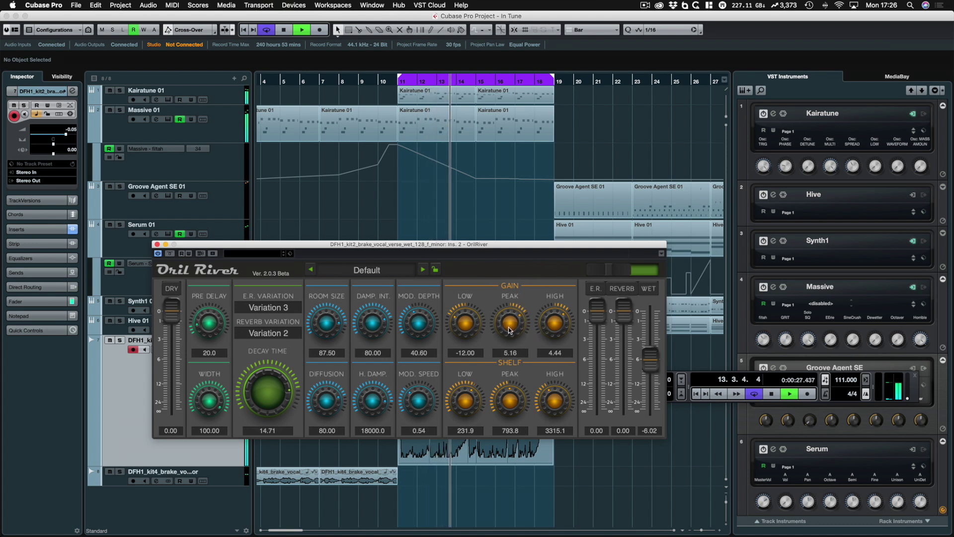
drag(465, 306, 465, 345)
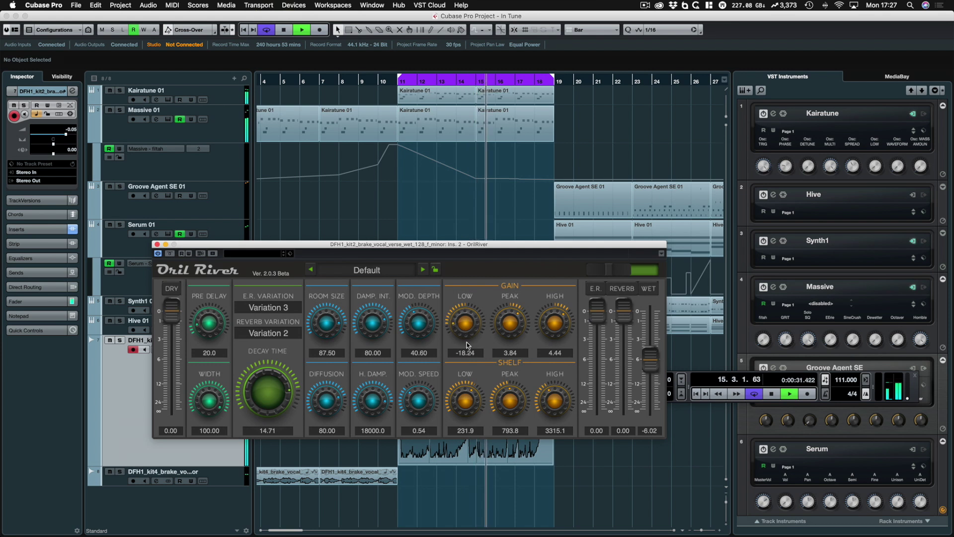
drag(556, 325, 556, 319)
key(space)
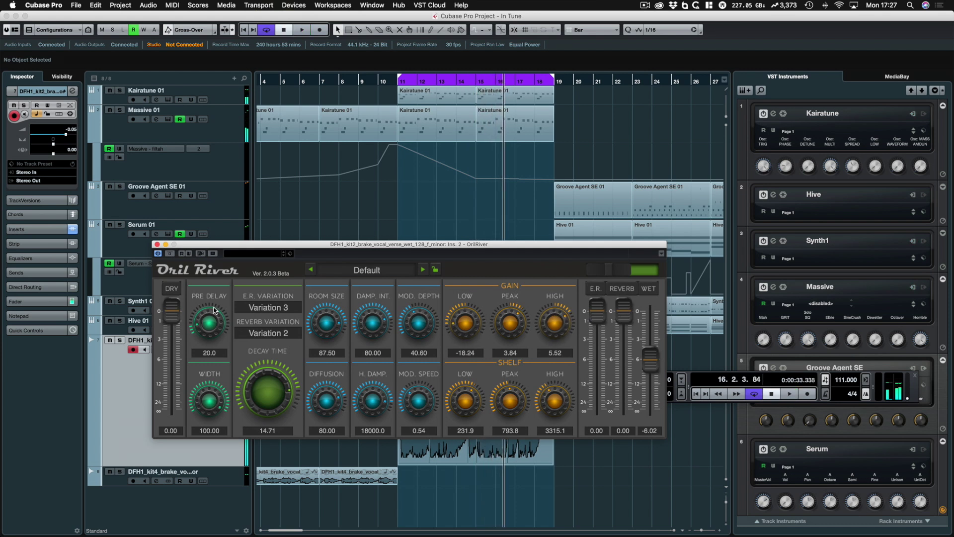
Lower OrilRiver's reverb level to -4.17 and early reflections level to -1.68 while the mix plays.
key(space)
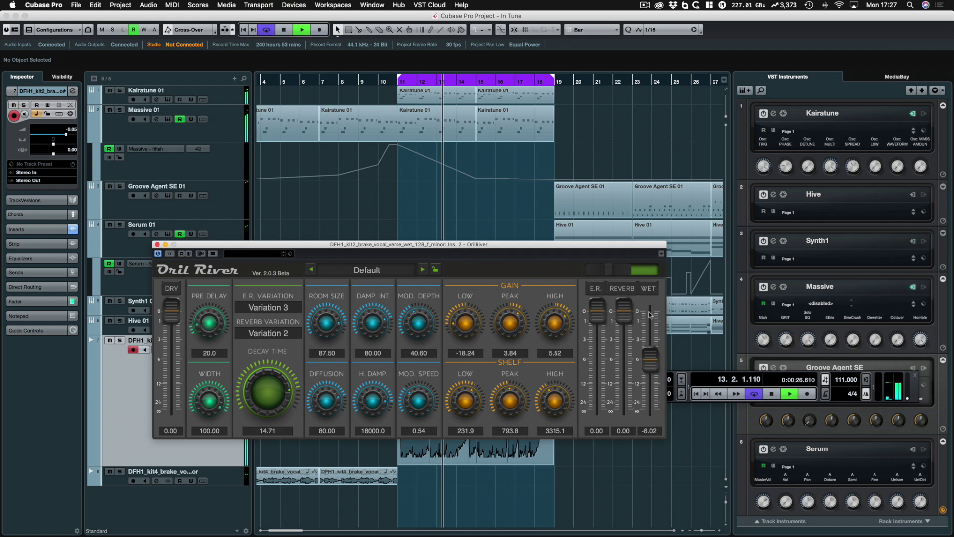
drag(623, 312, 621, 350)
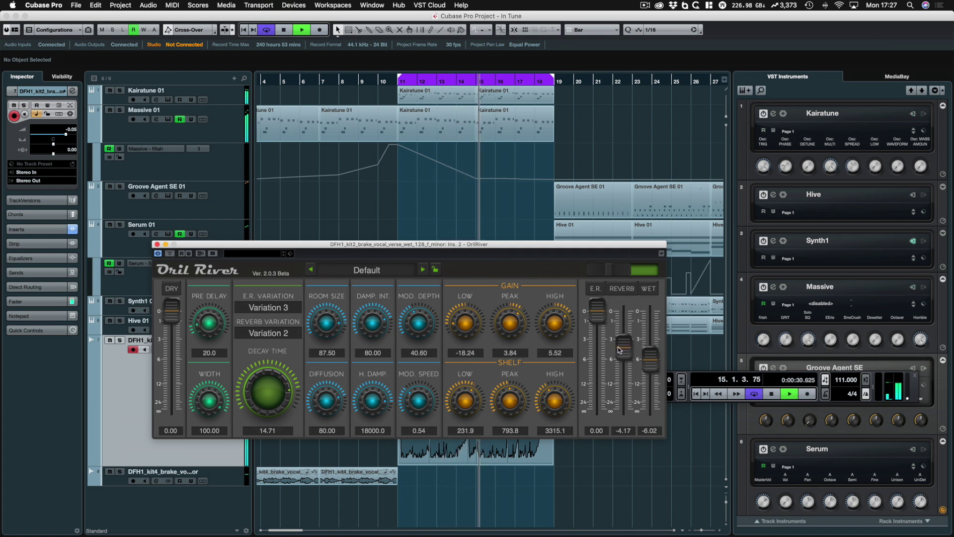
drag(596, 313, 598, 335)
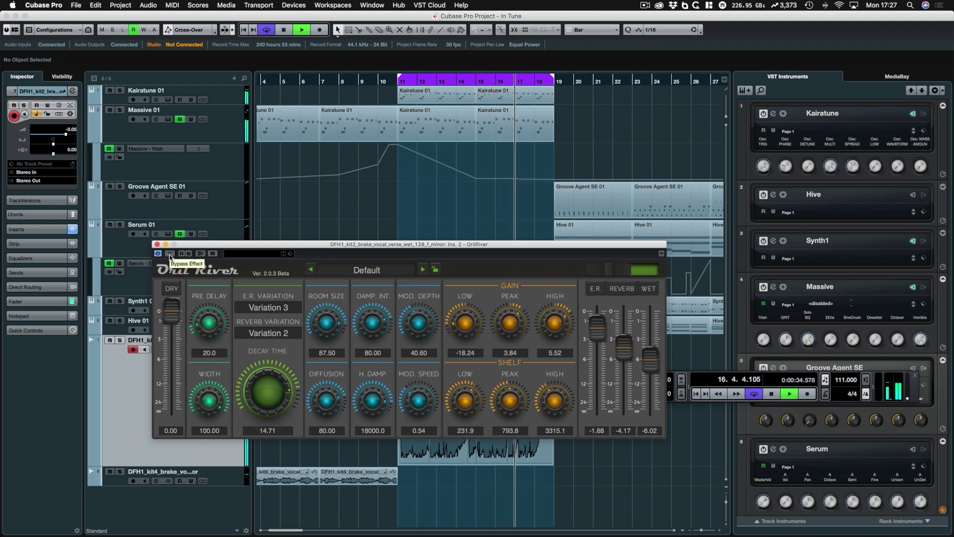
Restart playback and bypass OrilRiver to hear the vocal in the mix without reverb.
key(space)
key(space)
click(170, 253)
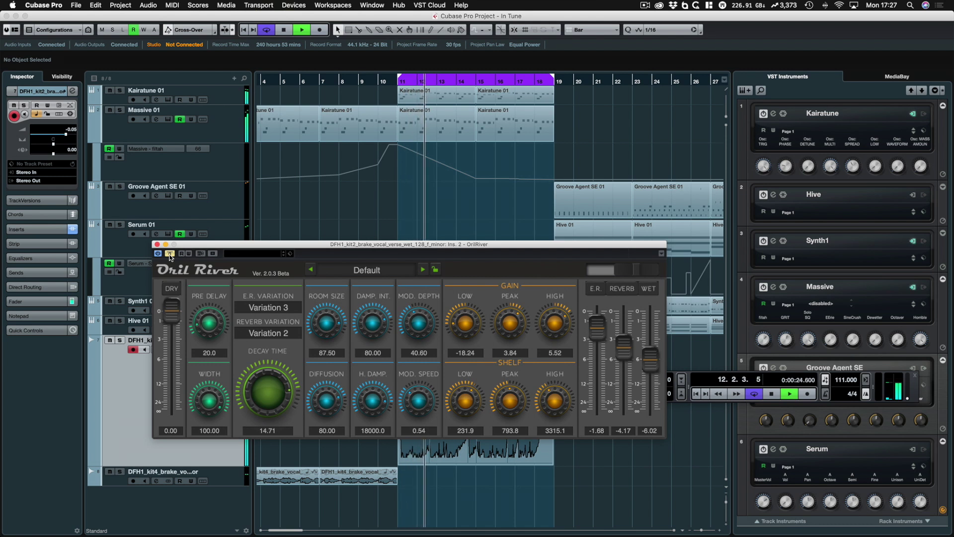
Re-enable OrilRiver to hear the vocal with reverb in the mix and close its window.
click(169, 253)
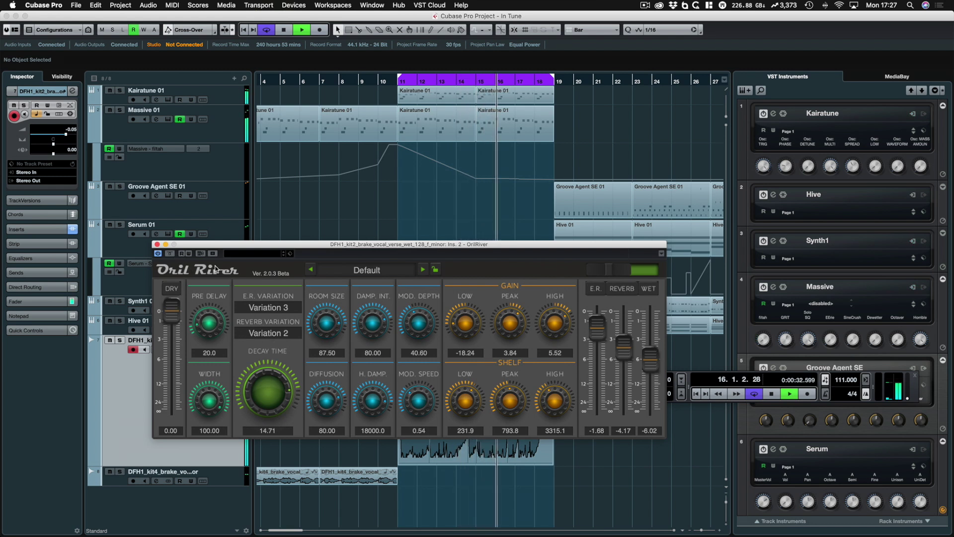
click(157, 245)
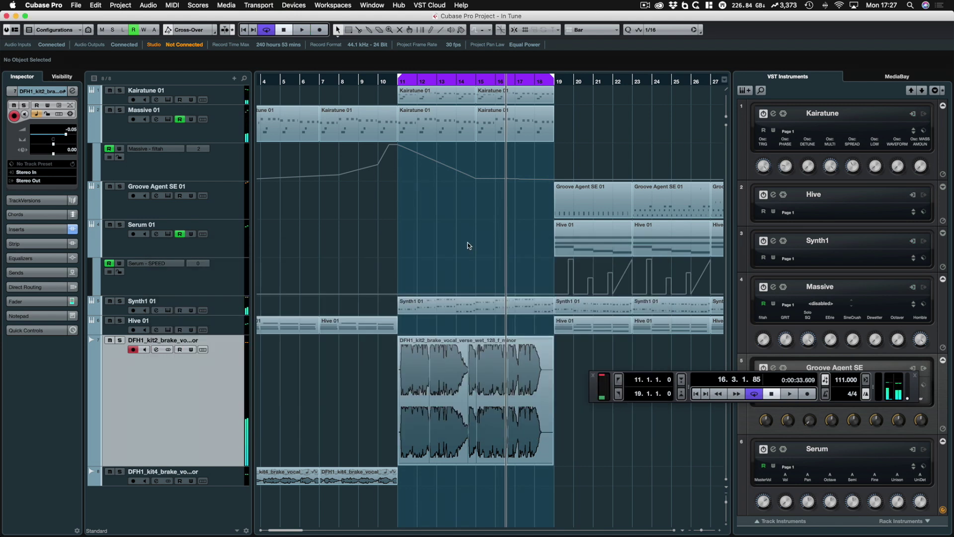
Insert TDRFeedbackCompressorII in the third insert slot of the vocal verse channel in the MixConsole.
key(F3)
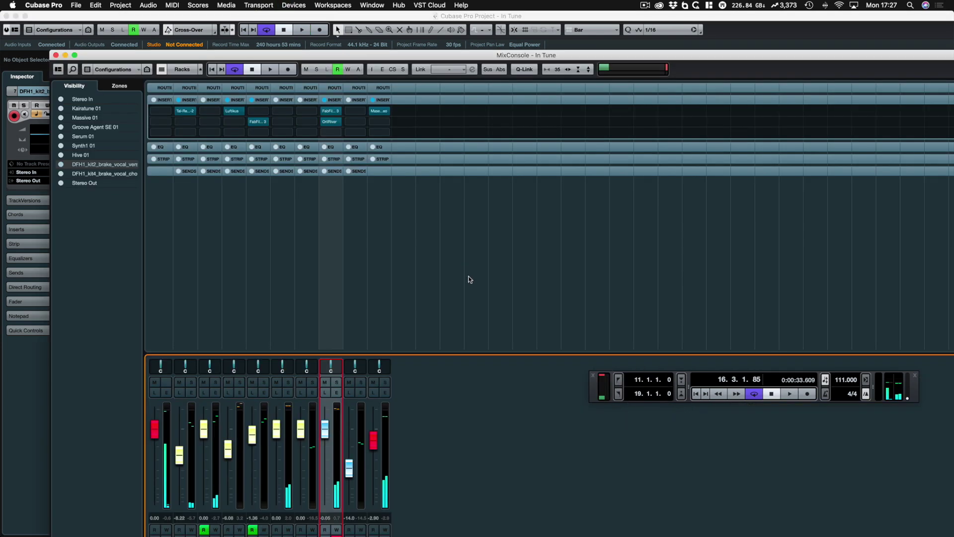
click(334, 132)
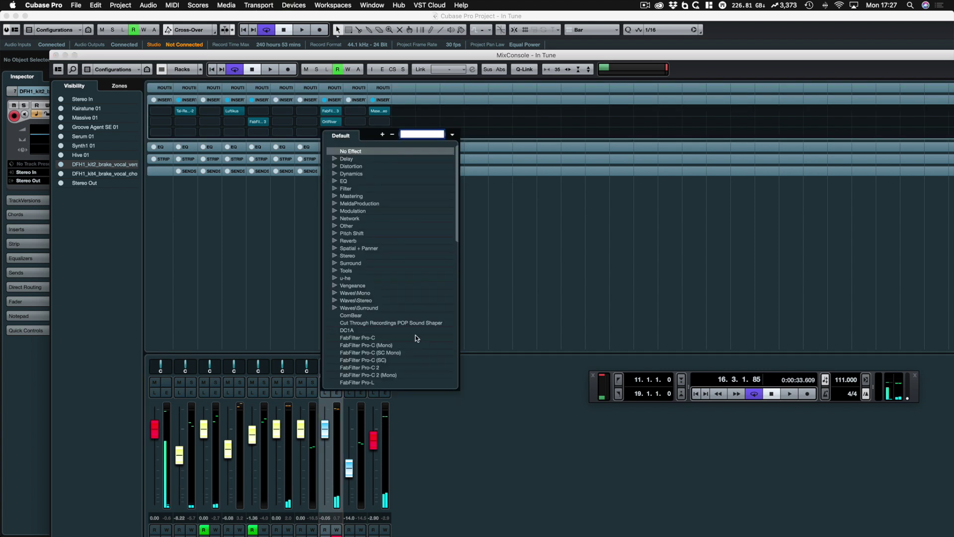
scroll(417, 338, down, 5)
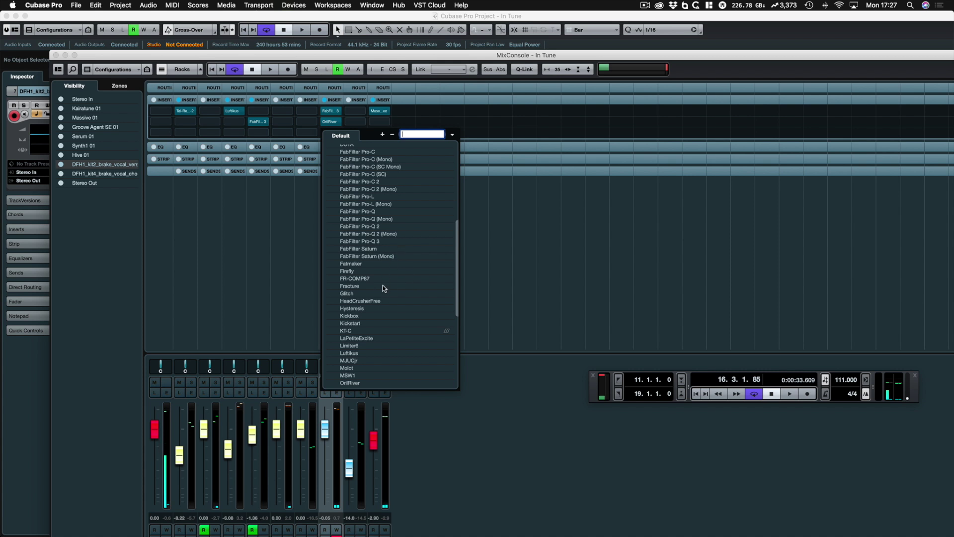
scroll(381, 340, down, 3)
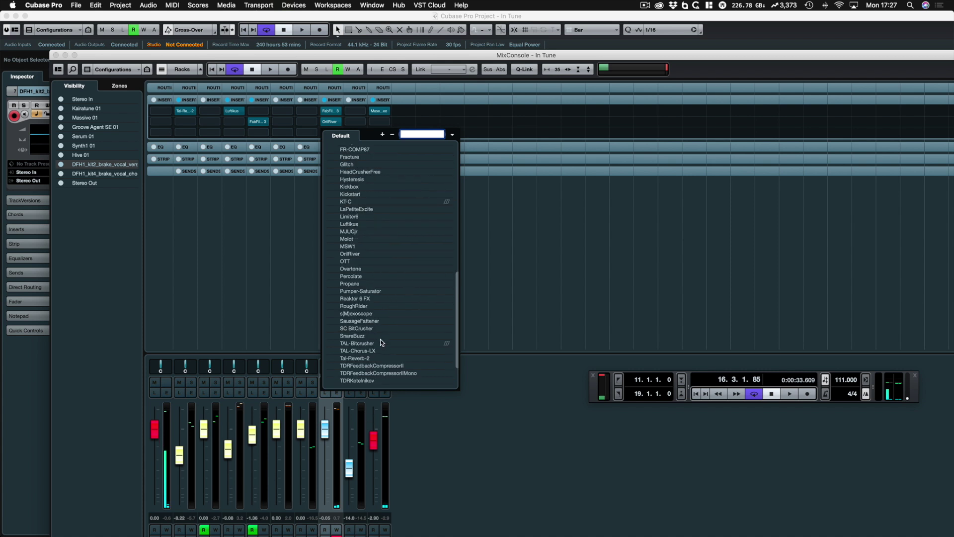
click(367, 366)
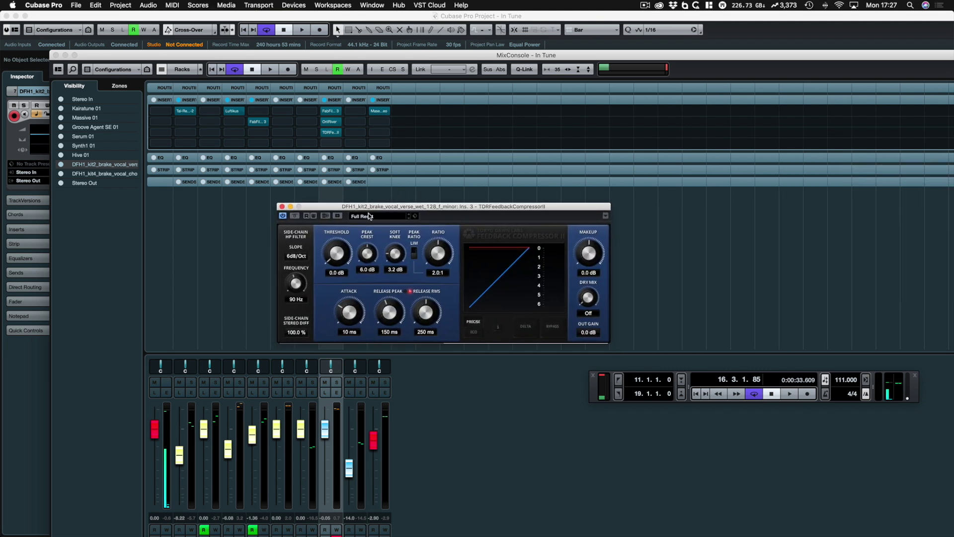
Load the compressor's Vocal Bus: Fast preset and return the playhead to bar 11.
click(370, 216)
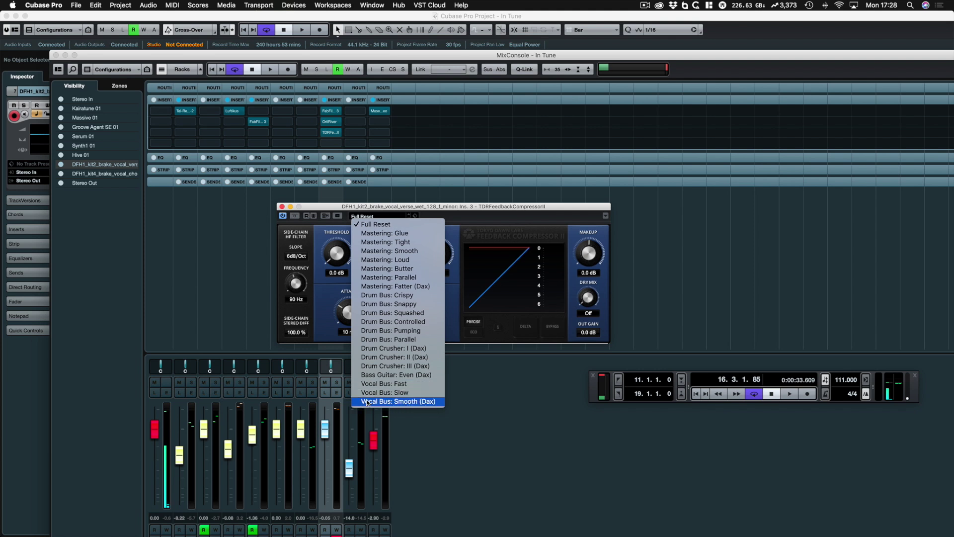
click(397, 384)
key(KP_1)
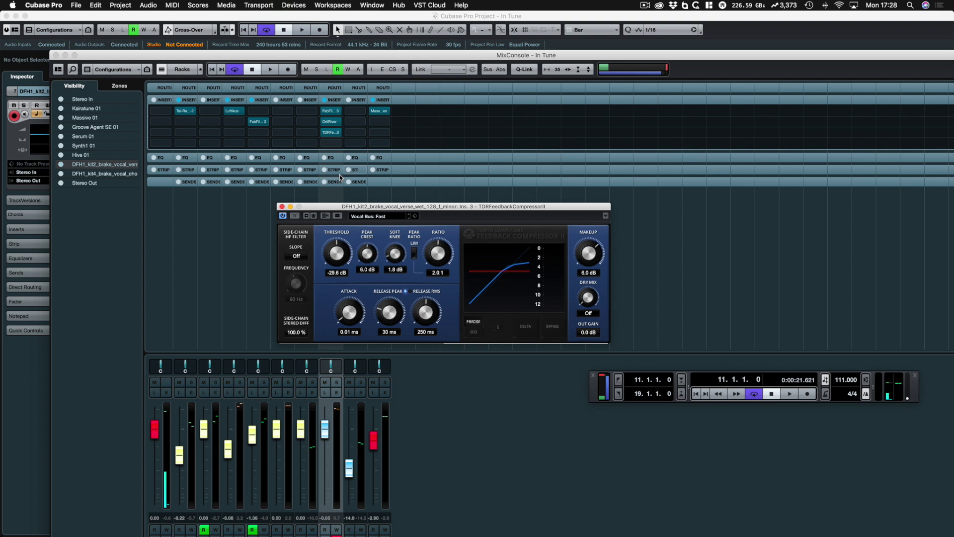
Solo the vocal verse during playback and compare it with the compressor bypassed and active.
click(293, 216)
key(space)
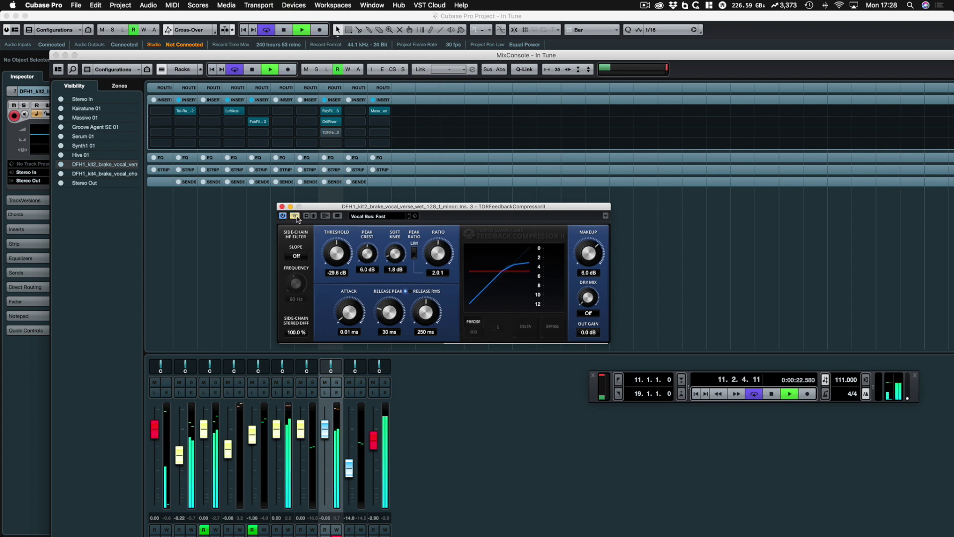
click(336, 382)
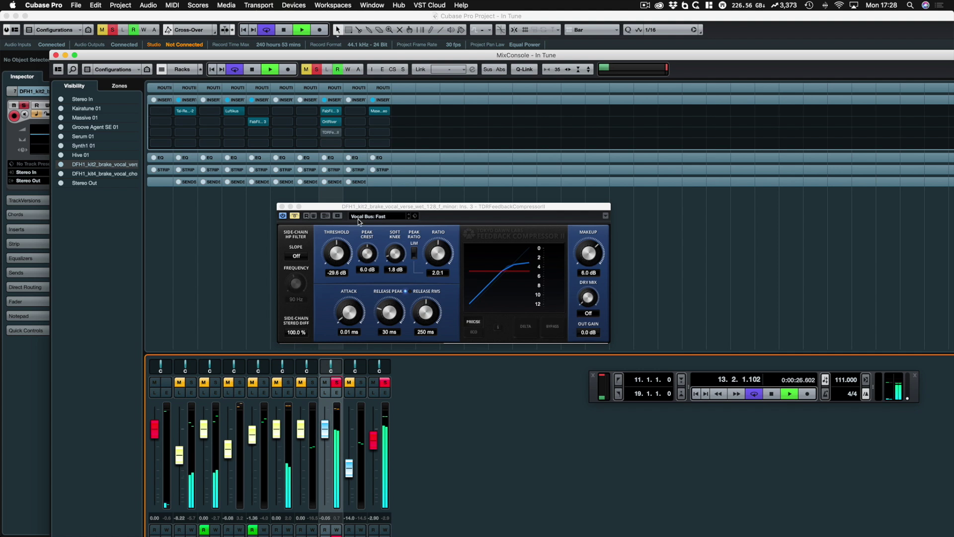
key(space)
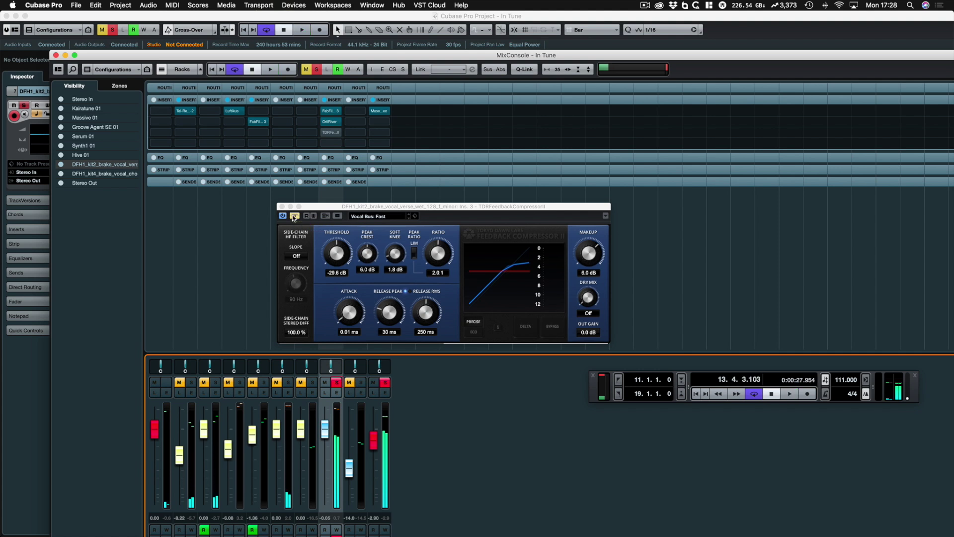
click(295, 217)
key(space)
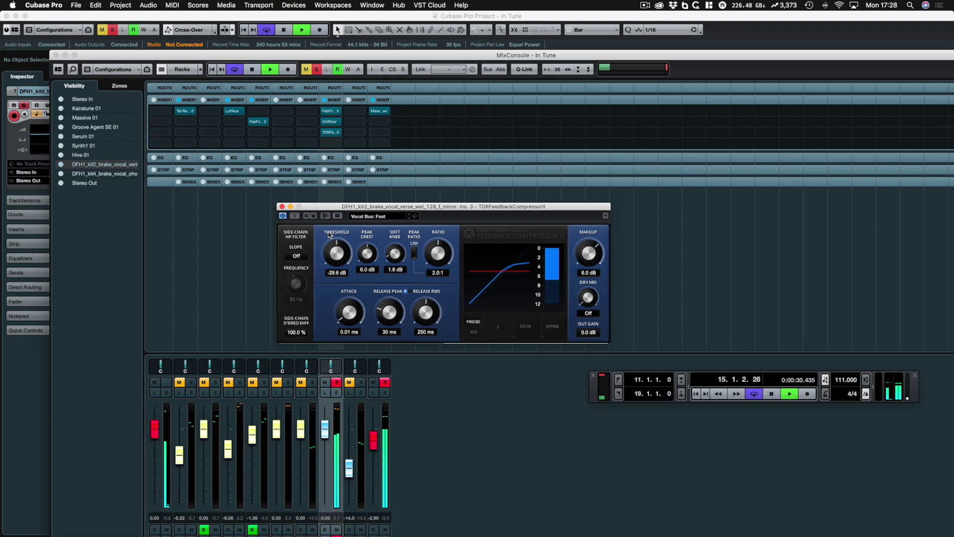
key(space)
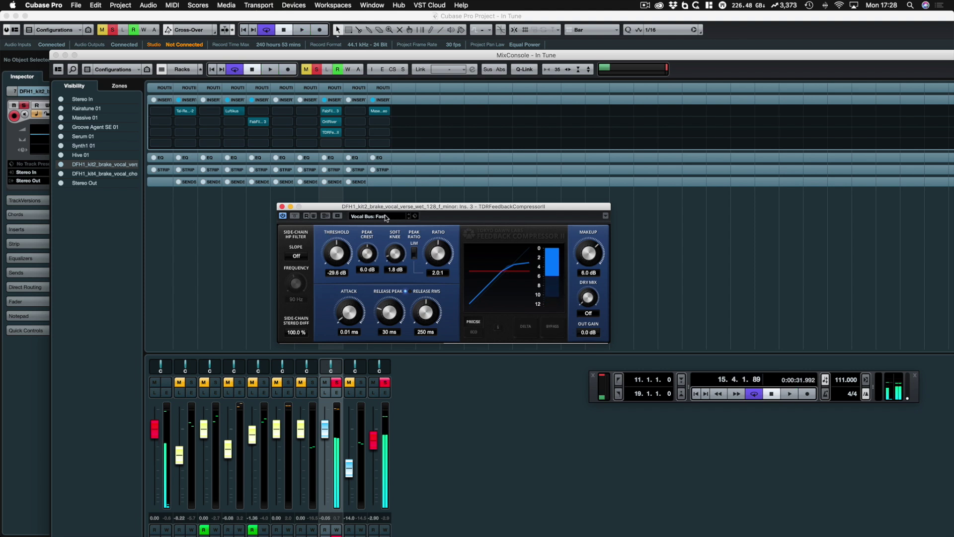
Load the Vocal Bus: Slow preset and compare the soloed vocal with the compressor bypassed and active.
click(386, 217)
click(388, 237)
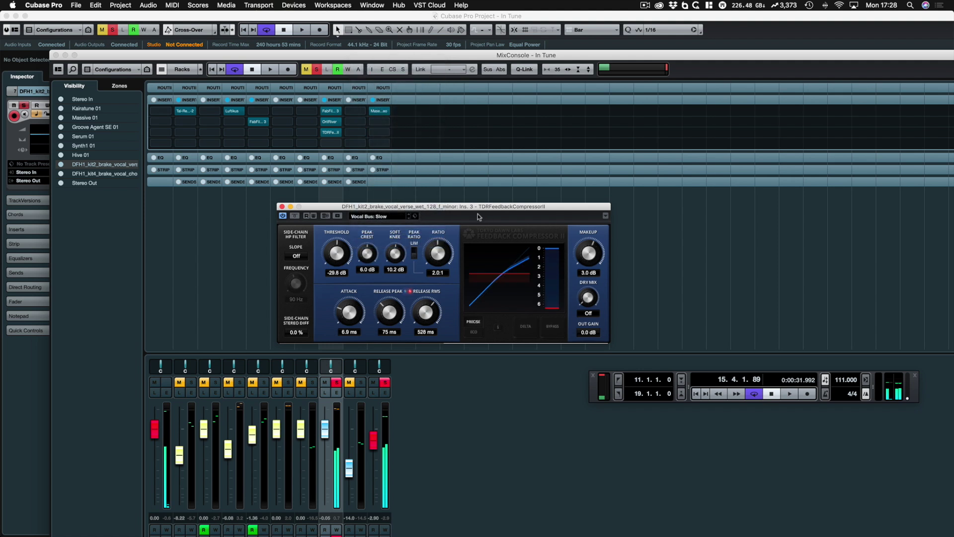
key(space)
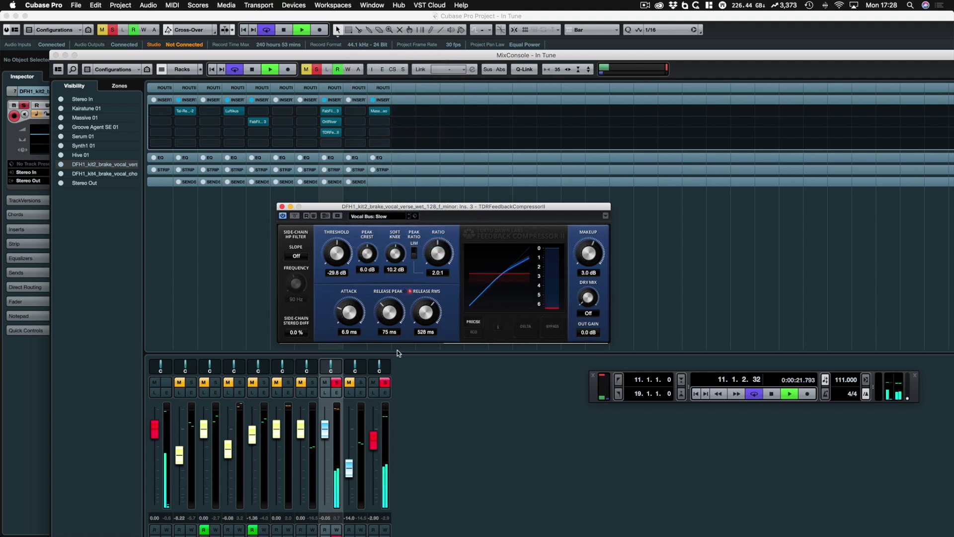
click(294, 216)
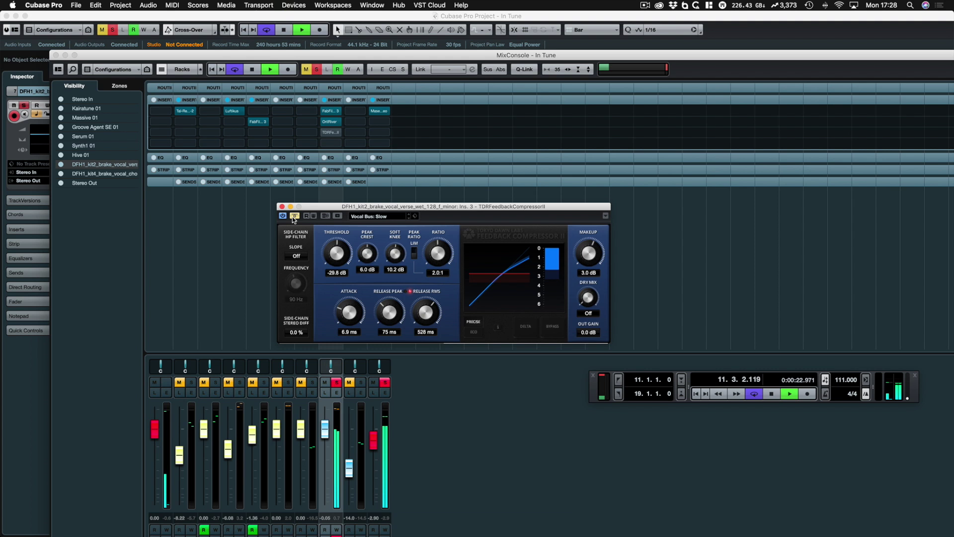
click(293, 217)
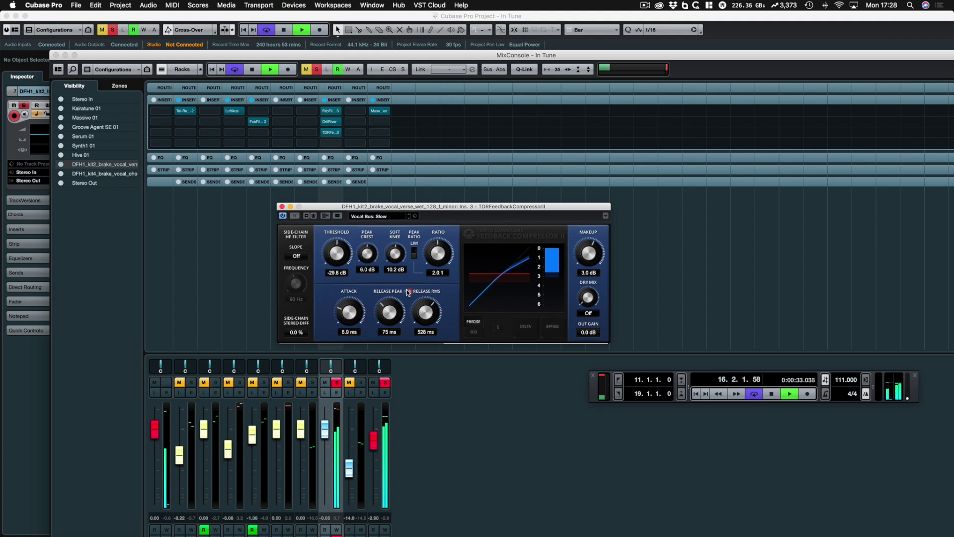
key(space)
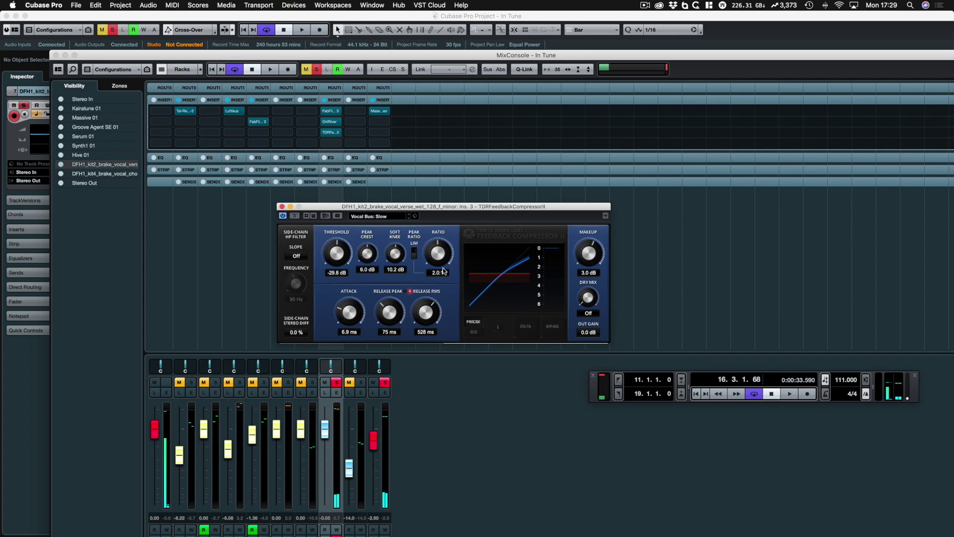
Replay the vocal from bar 11 and set the compressor's threshold to -22.4 dB.
key(space)
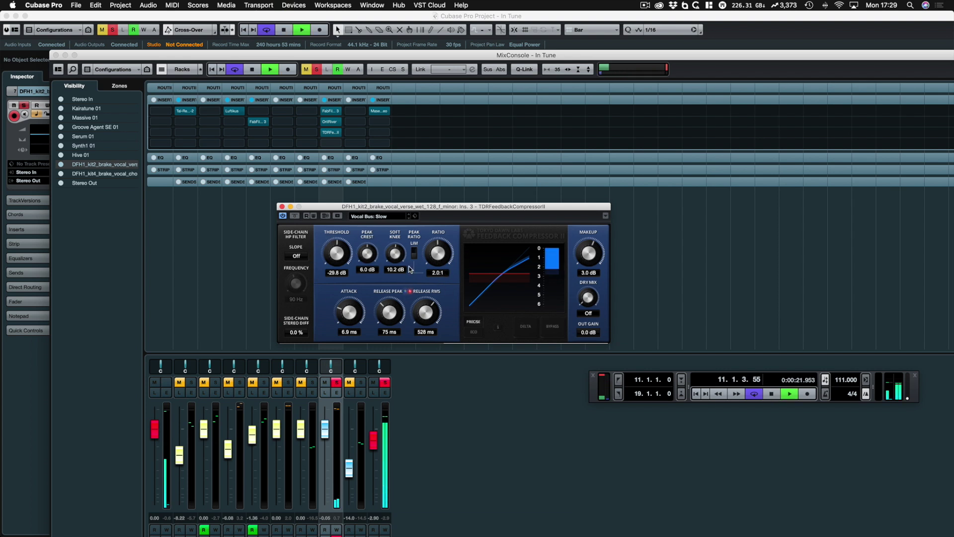
key(space)
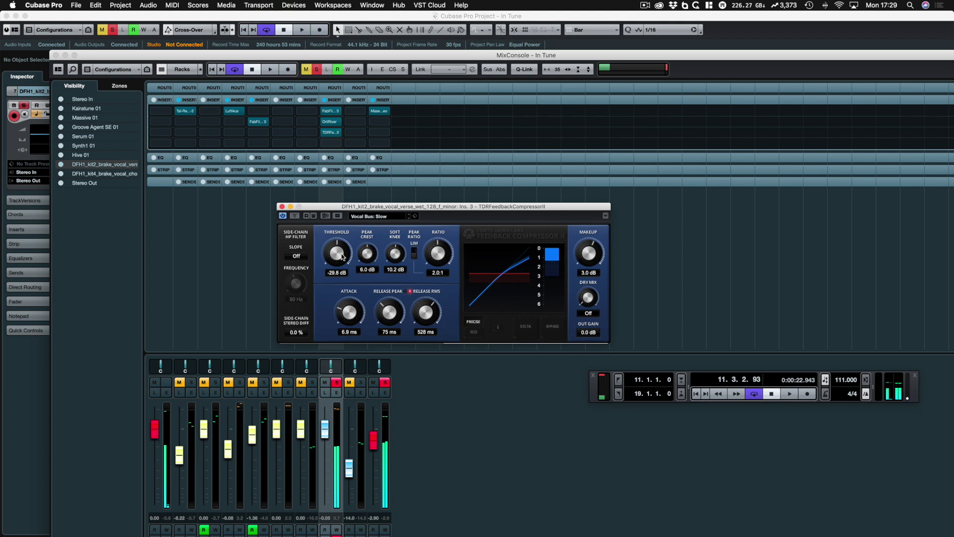
key(KP_1)
key(space)
mouse_move(332, 258)
mouse_down()
mouse_move(332, 293)
mouse_move(332, 242)
mouse_up()
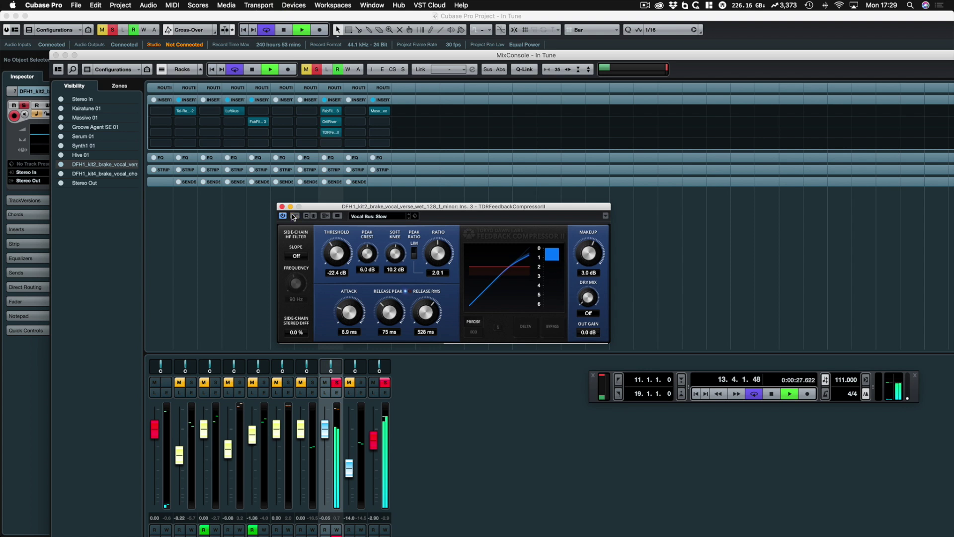
key(space)
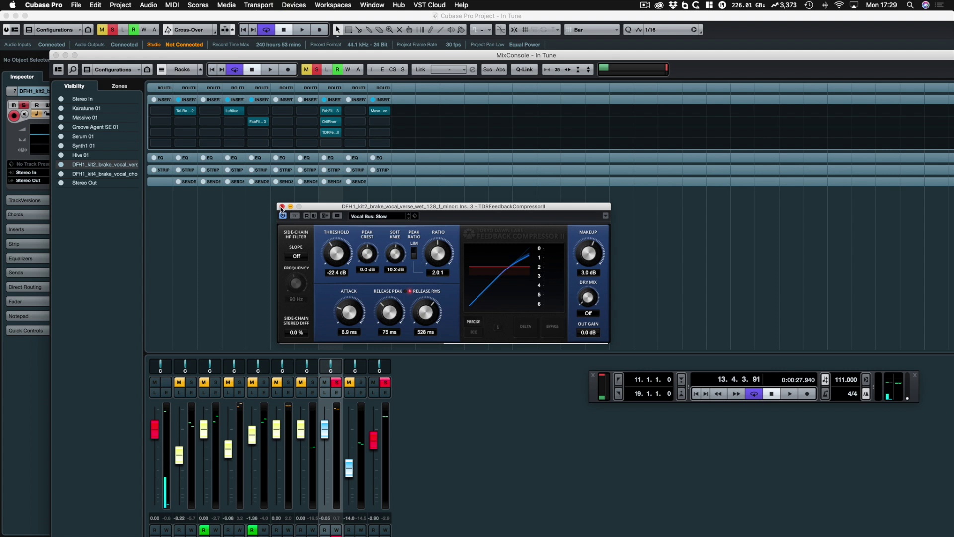
Set the compressor's dry mix to -38.4 dB while the vocal plays and compare it with the compressor bypassed.
drag(596, 291, 596, 287)
key(space)
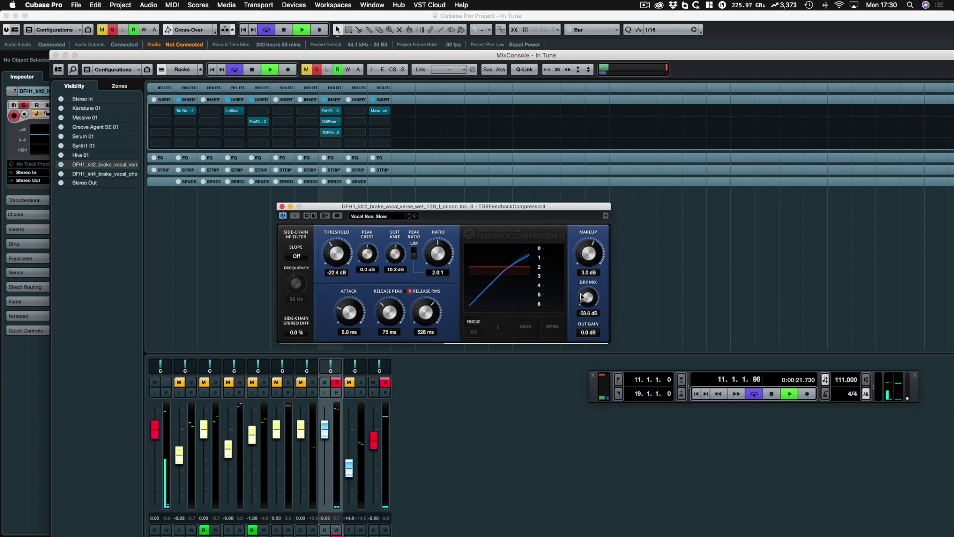
mouse_move(590, 311)
mouse_down()
mouse_move(591, 293)
mouse_move(589, 307)
mouse_up()
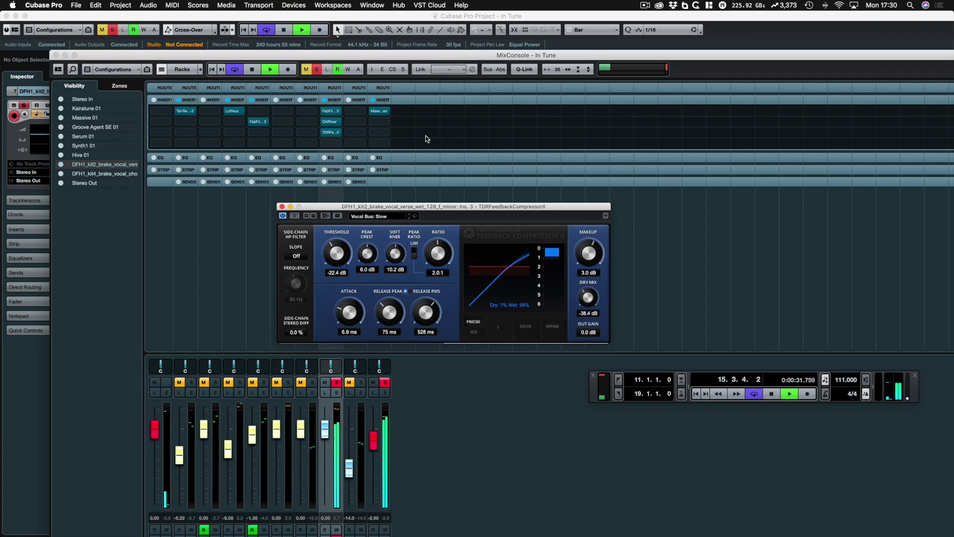
click(294, 217)
click(293, 217)
key(space)
Try OrilRiver after the compressor in the insert chain, and compare by playing it back in its slot before the compressor.
mouse_move(332, 126)
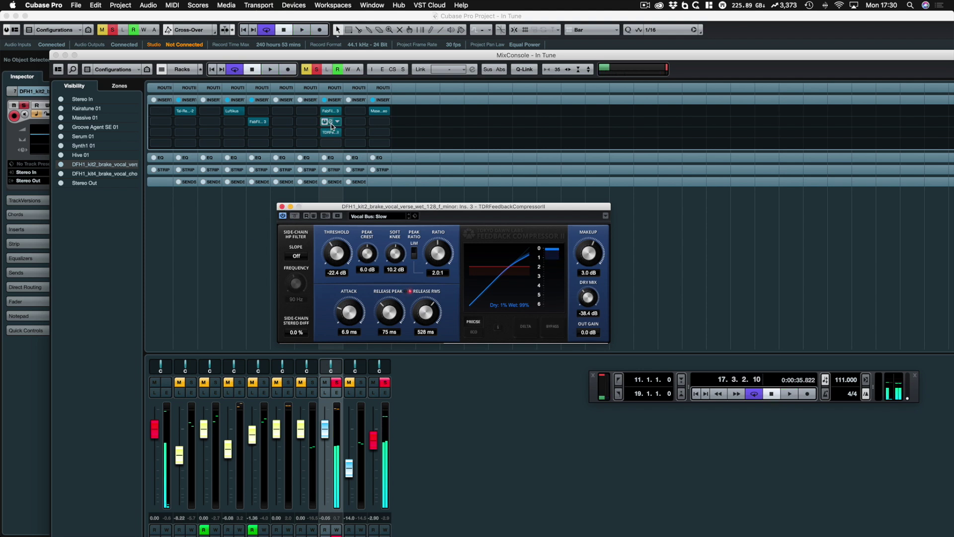
drag(332, 127, 332, 144)
key(space)
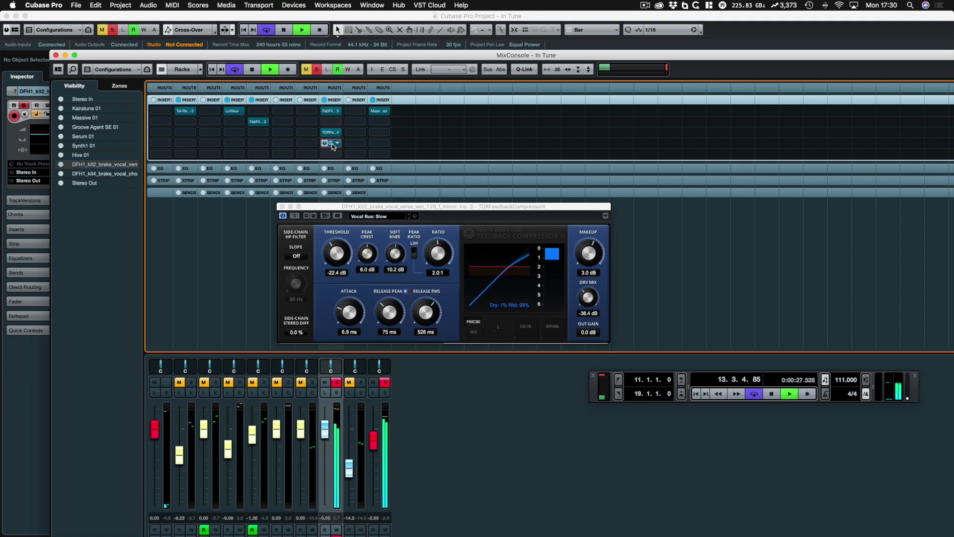
key(space)
drag(332, 143, 331, 124)
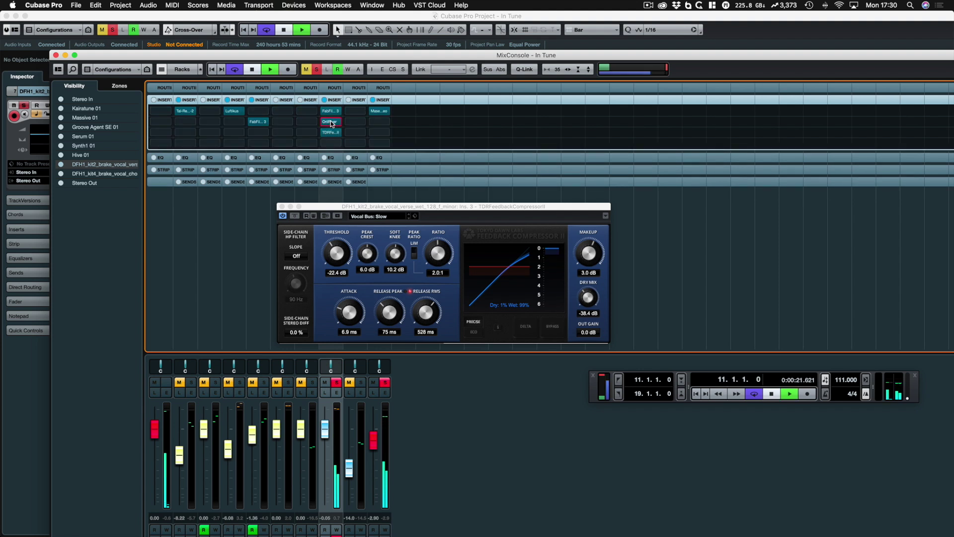
key(space)
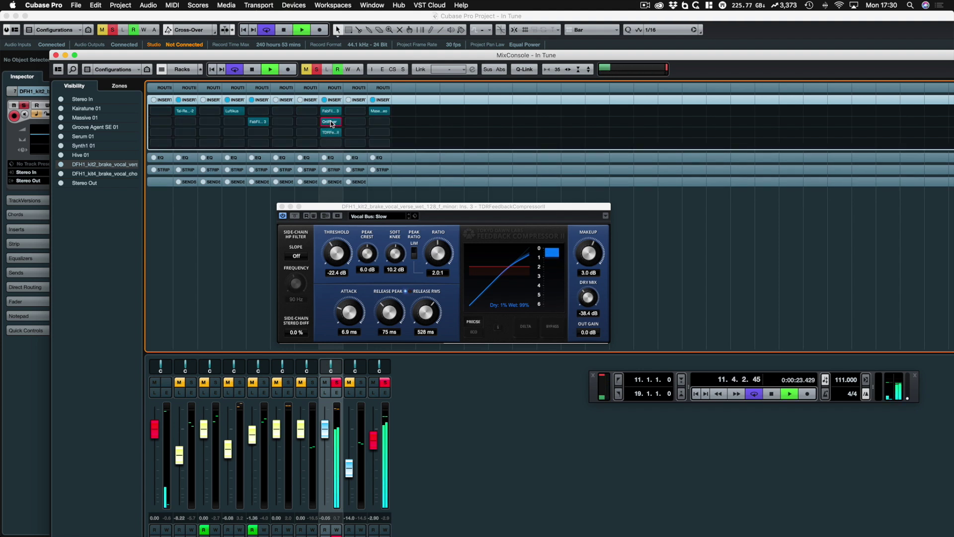
key(space)
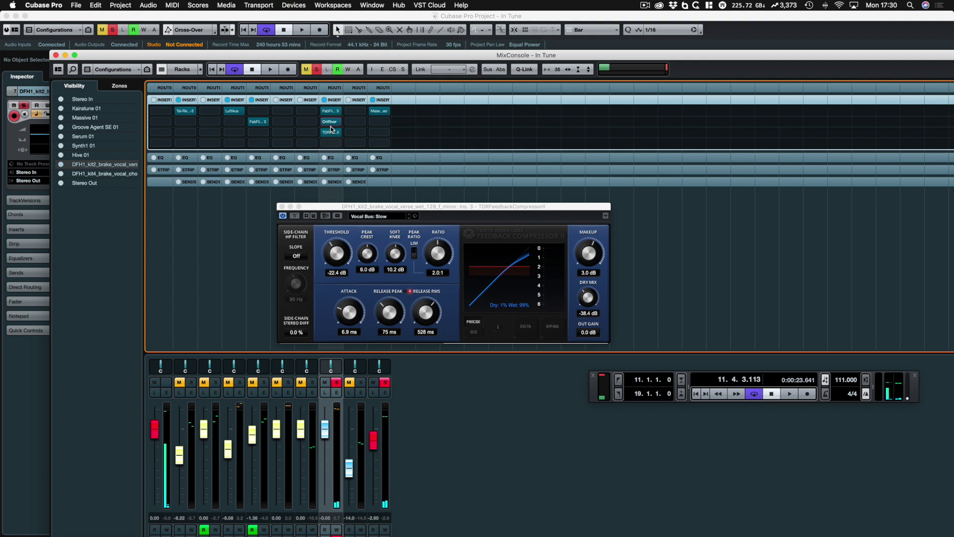
Move OrilRiver to the fourth insert slot after the compressor and lower its reverb level to -7.86 during playback.
drag(331, 122, 330, 144)
click(329, 143)
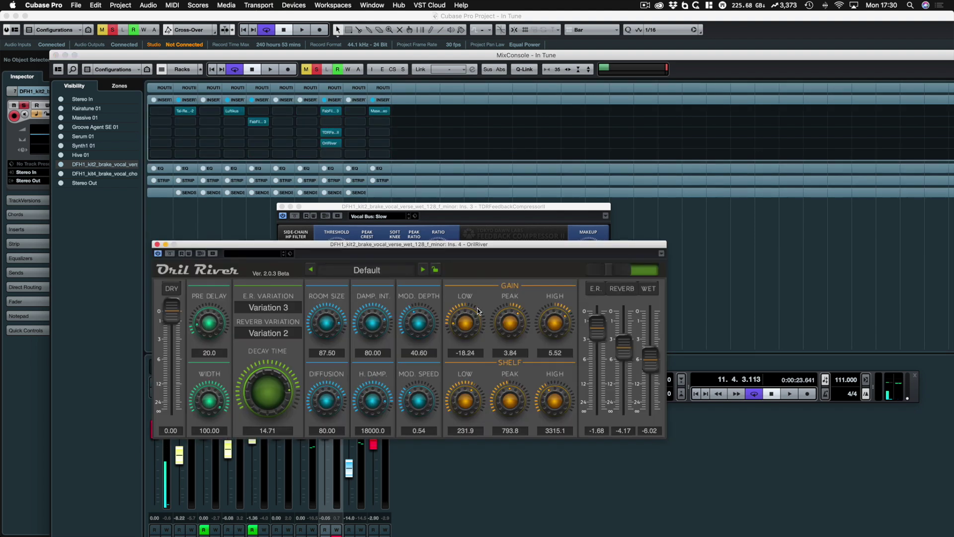
drag(621, 353, 626, 372)
key(space)
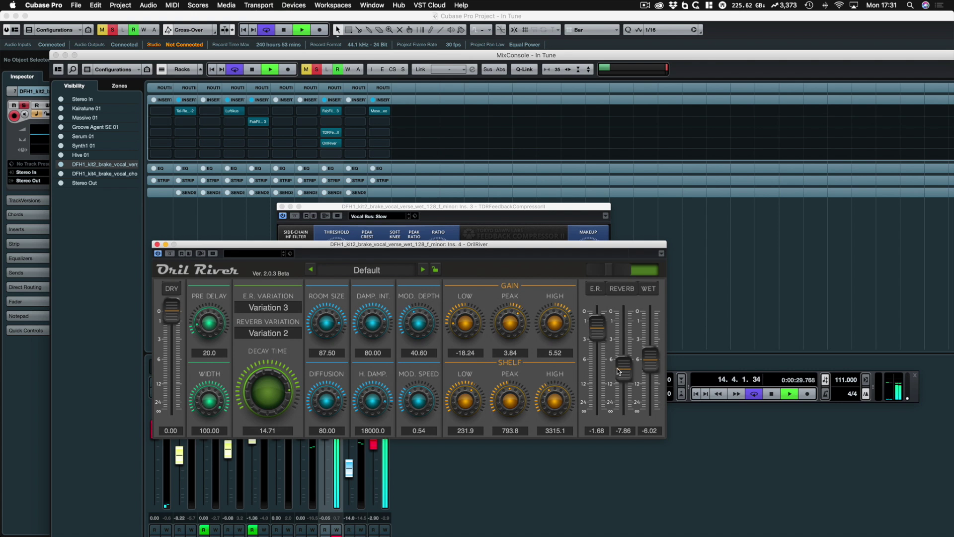
Compare the vocal with OrilRiver bypassed and active, lower its reverb level slightly more and close the plug-in.
click(170, 254)
click(170, 254)
drag(629, 372, 625, 378)
key(space)
click(157, 244)
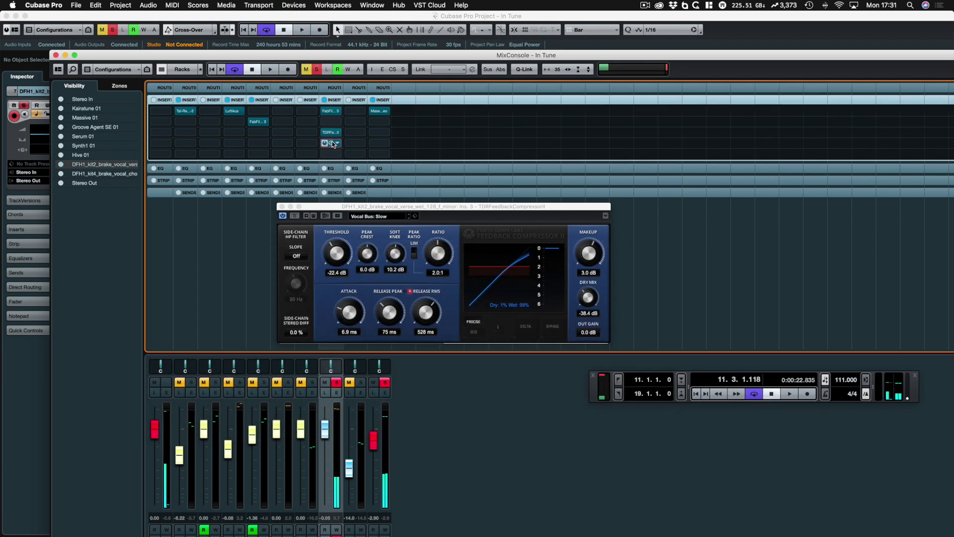
Move the compressor to the vocal channel's second insert slot and OrilRiver to the third.
mouse_move(331, 131)
mouse_down()
mouse_move(330, 121)
mouse_move(327, 133)
mouse_up()
drag(340, 154, 338, 152)
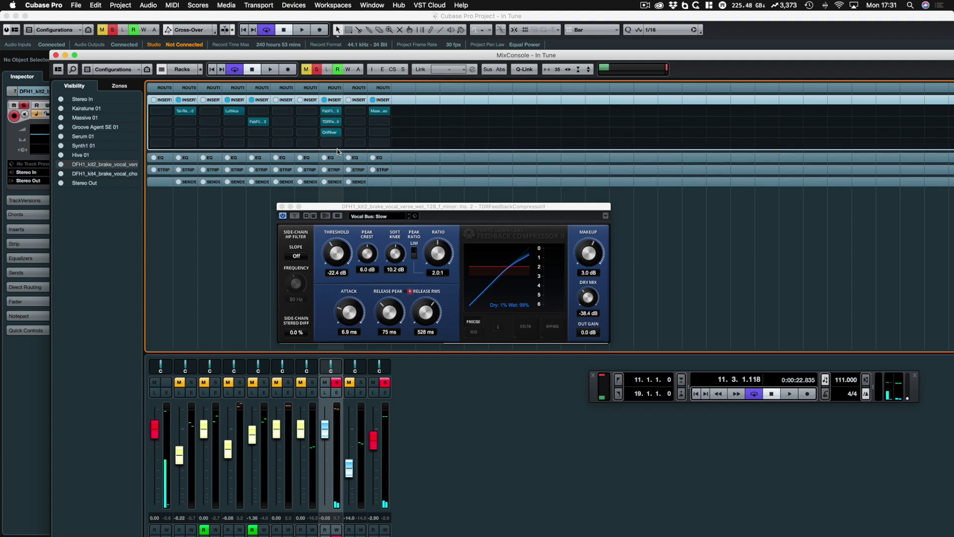
Insert FabFilter Pro-Q 3 in the fourth insert slot of the vocal verse channel, after OrilRiver.
click(336, 145)
text(pro)
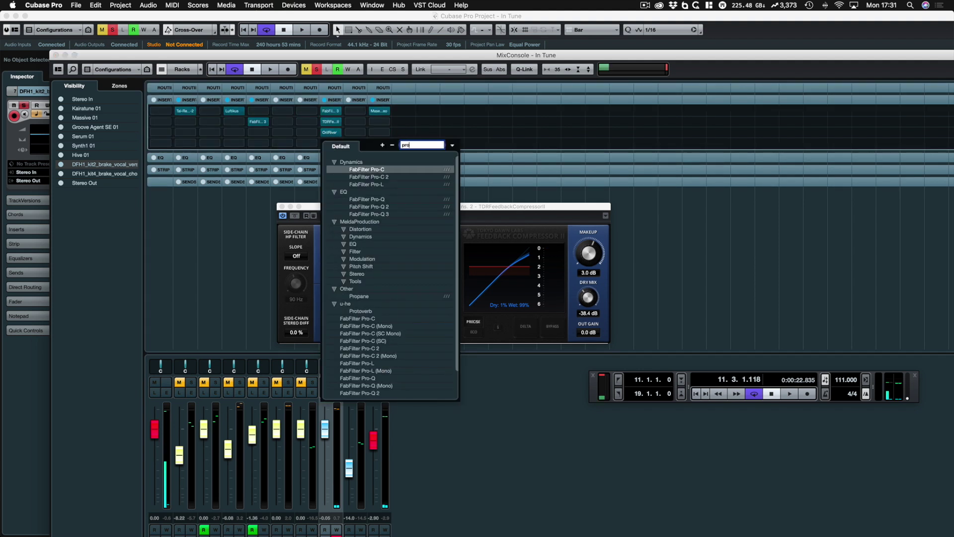
click(381, 214)
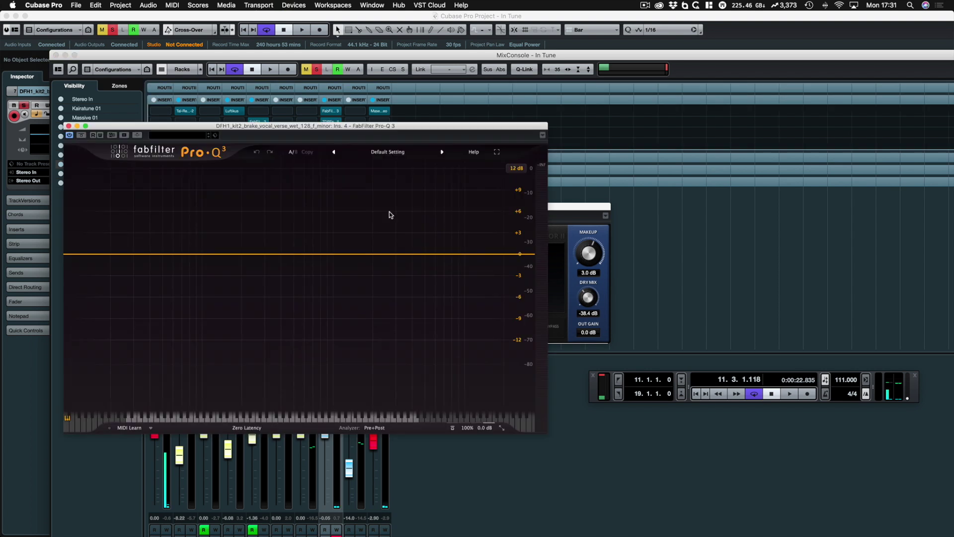
drag(334, 126, 478, 147)
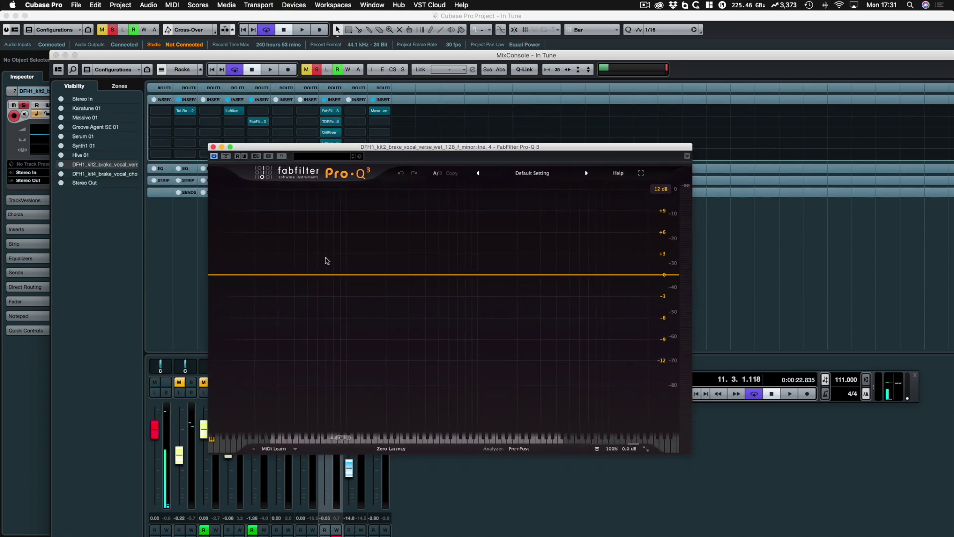
Add a low-cut band at about 47 Hz with an 18 dB/oct slope and a Q of about 0.68 during playback.
key(space)
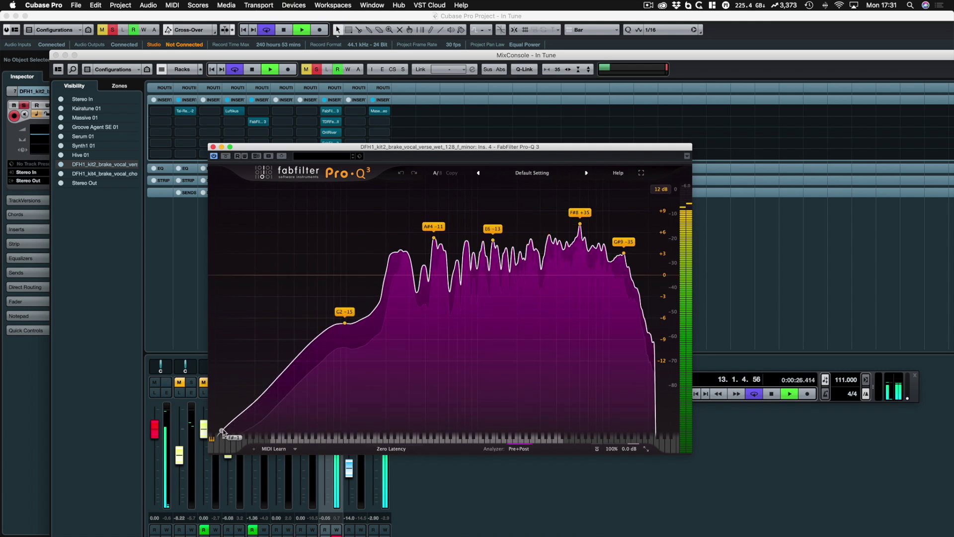
drag(215, 275, 308, 276)
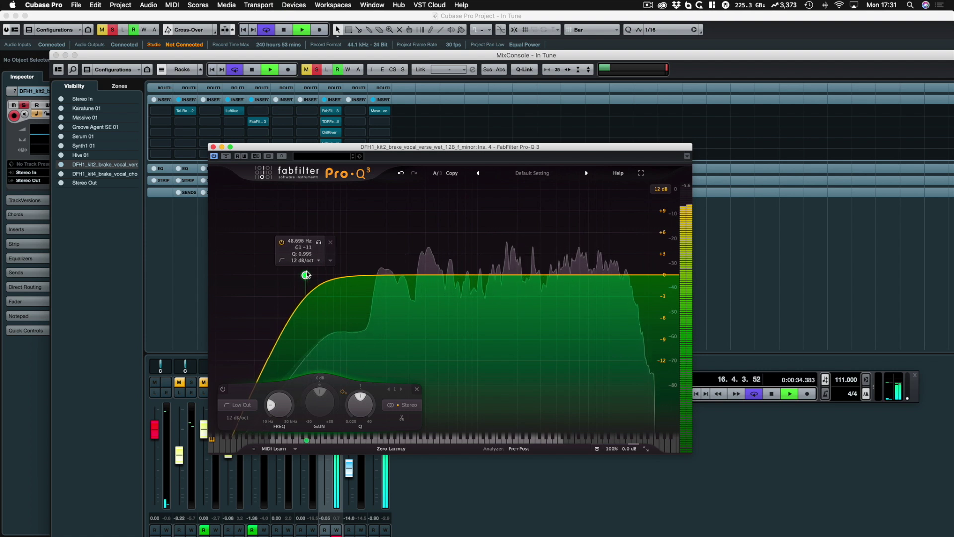
click(304, 260)
click(306, 288)
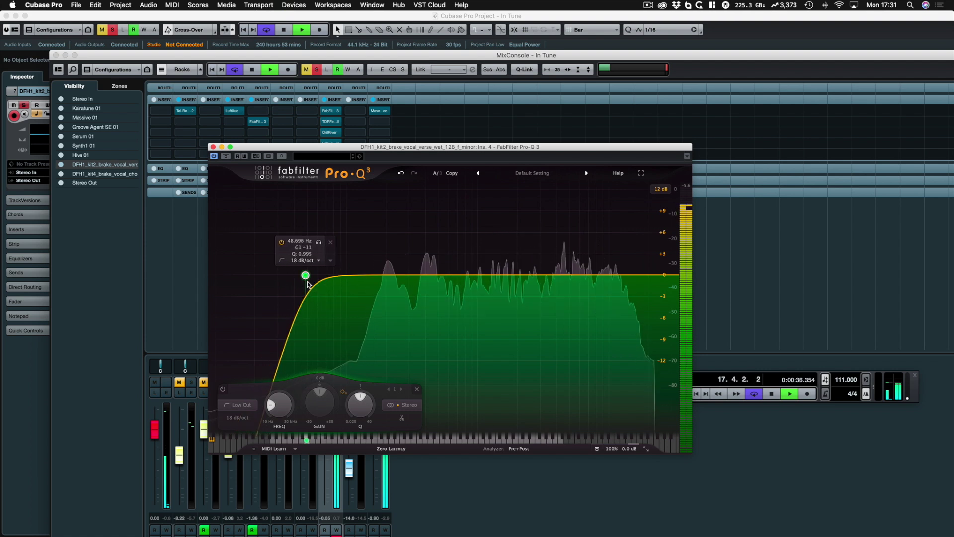
drag(305, 276, 305, 296)
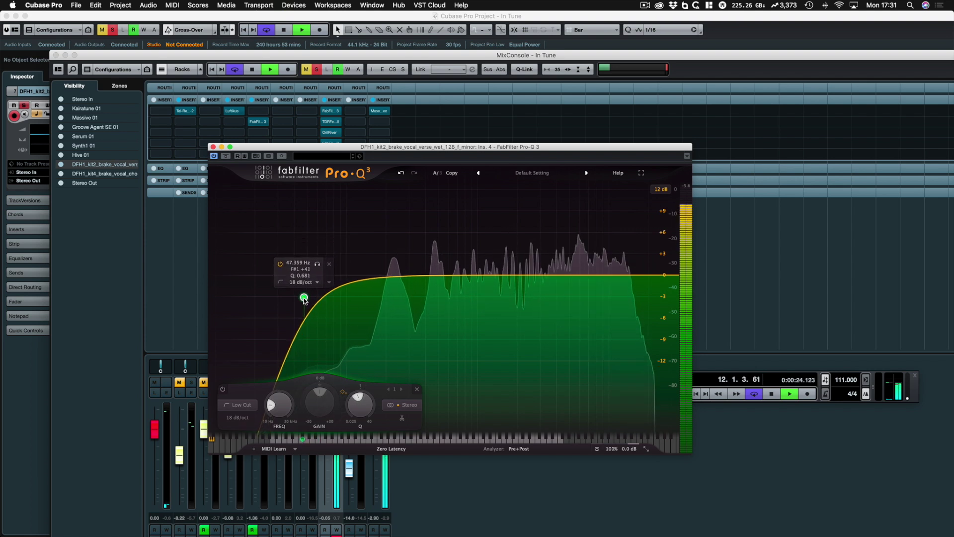
Audition what the low-cut band removes, stop playback and close the equalizer.
click(317, 264)
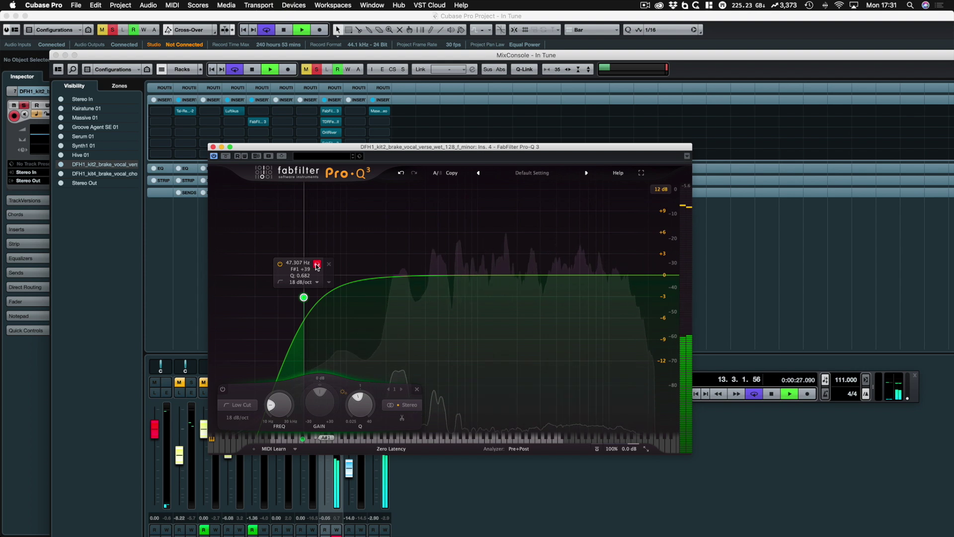
click(317, 264)
key(space)
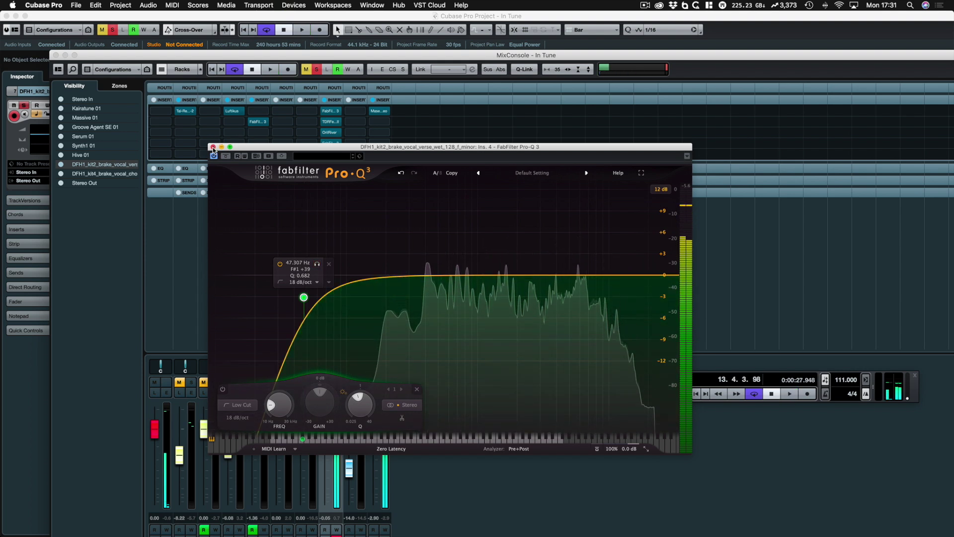
click(213, 147)
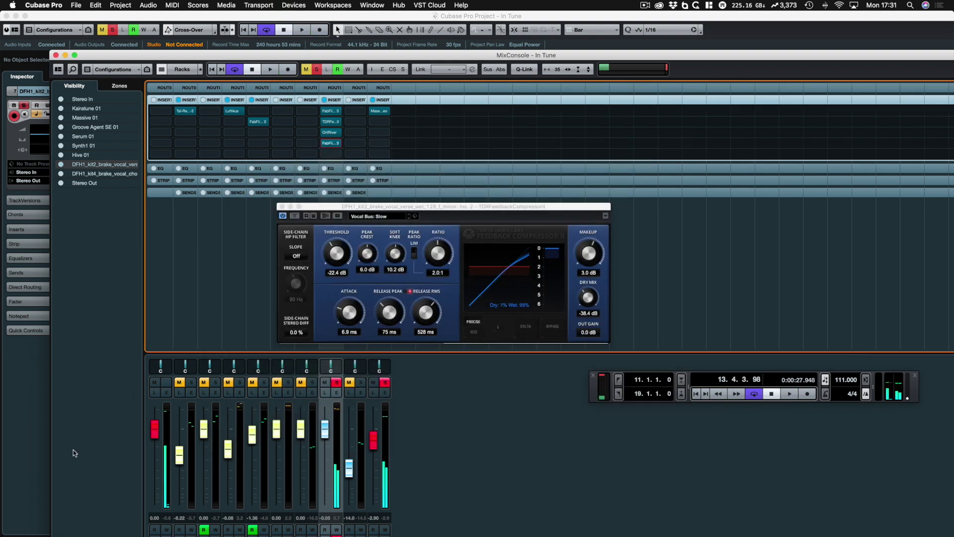
Deactivate all solo states in the project and play the full mix from bar 11.
click(32, 426)
click(391, 102)
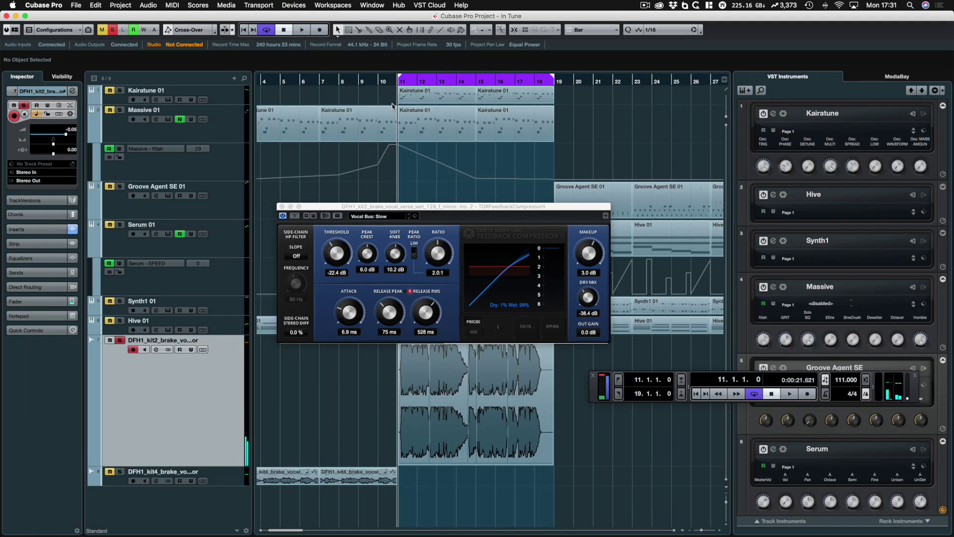
key(space)
key(space)
click(112, 30)
key(space)
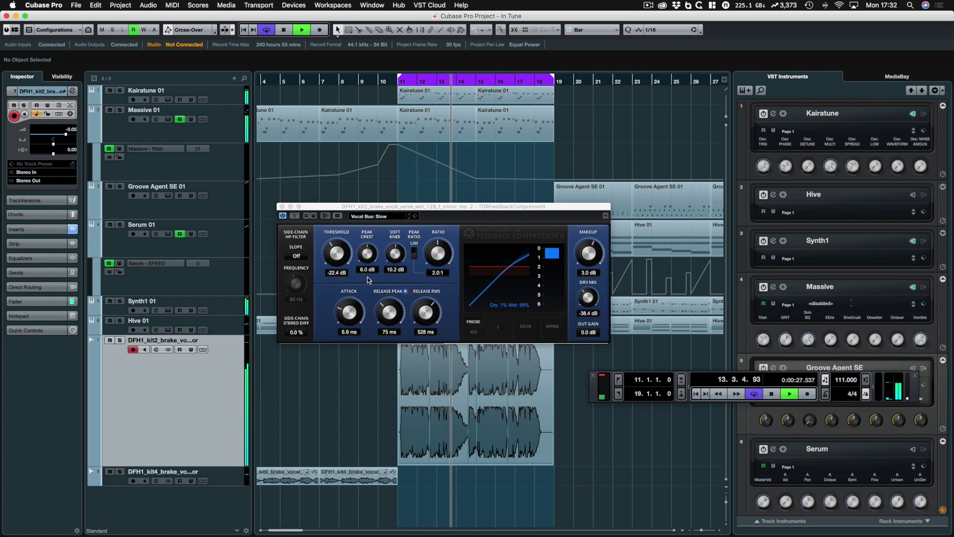
Open the MixConsole, bypass all inserts on the vocal verse channel and play the mix with the unprocessed vocal.
key(F3)
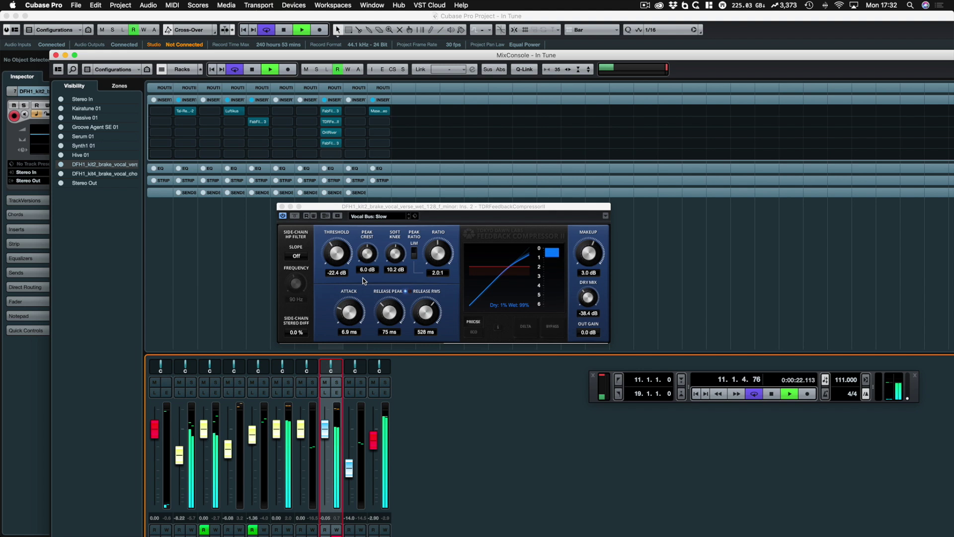
key(space)
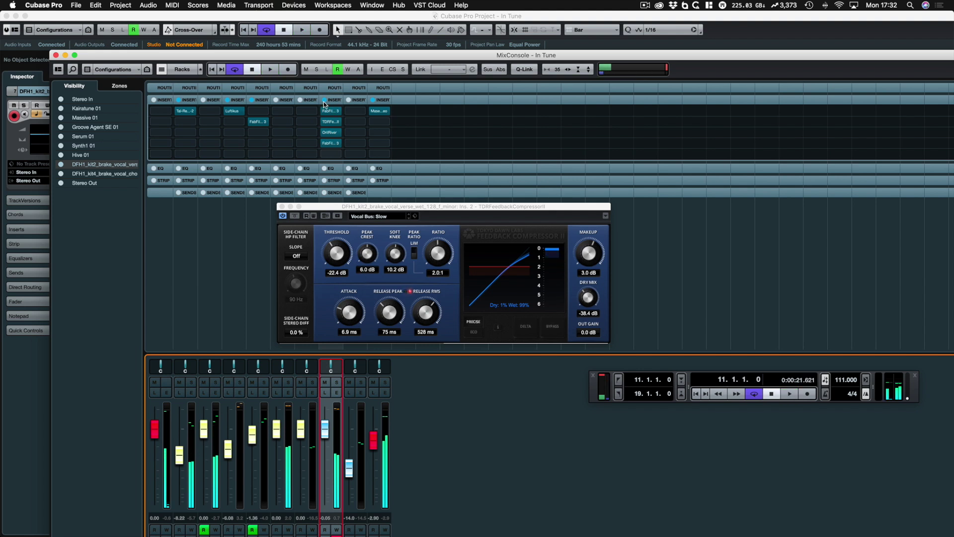
click(324, 101)
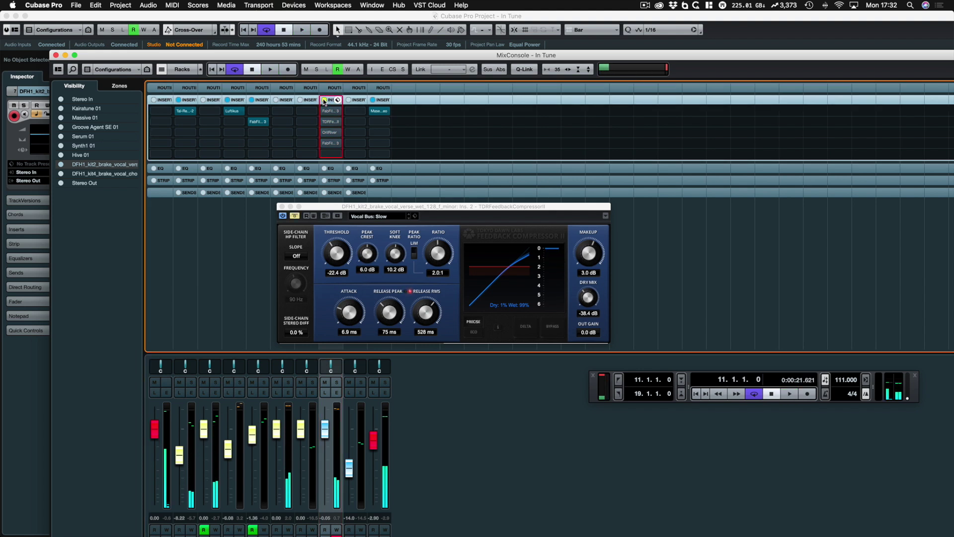
key(space)
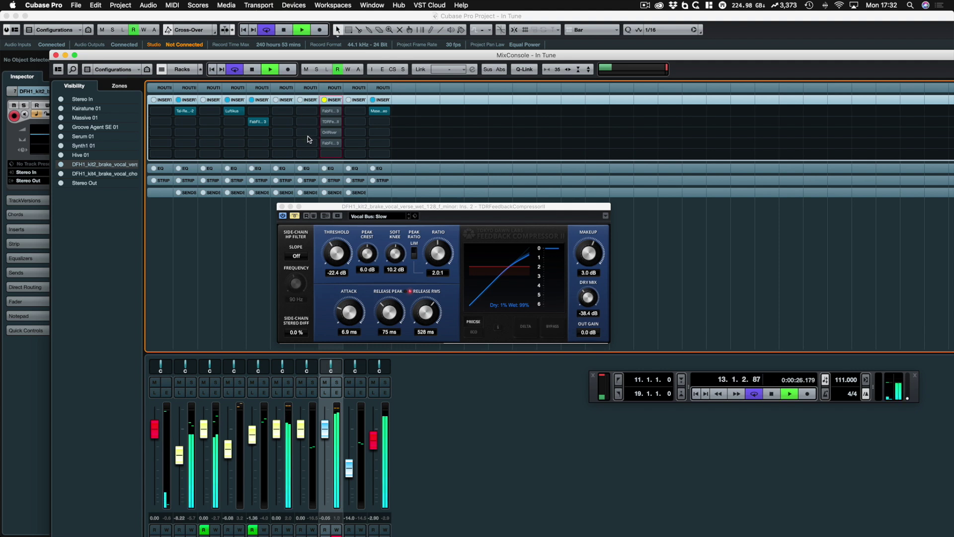
key(space)
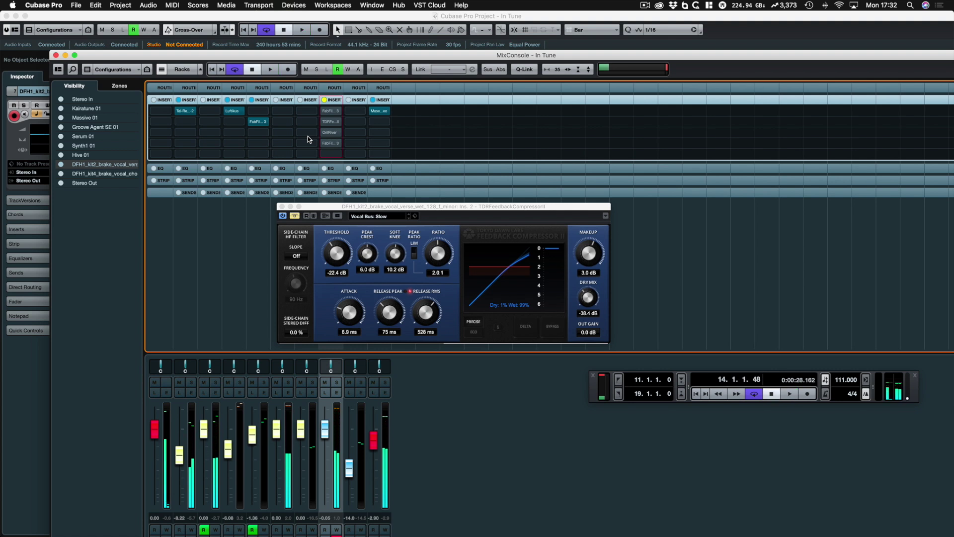
key(space)
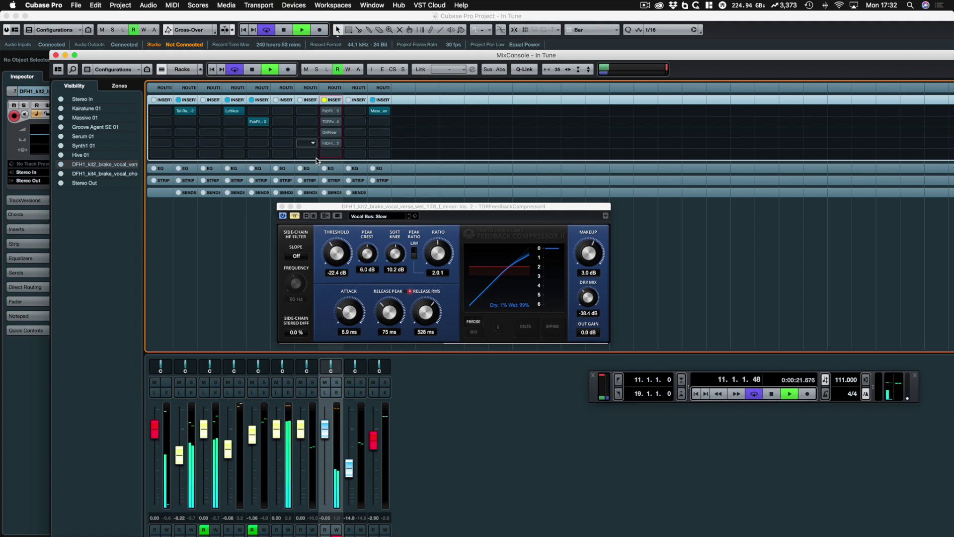
Reactivate the vocal's compressor, first Pro-Q 3, OrilRiver and second Pro-Q 3 one by one during playback to compare.
click(295, 216)
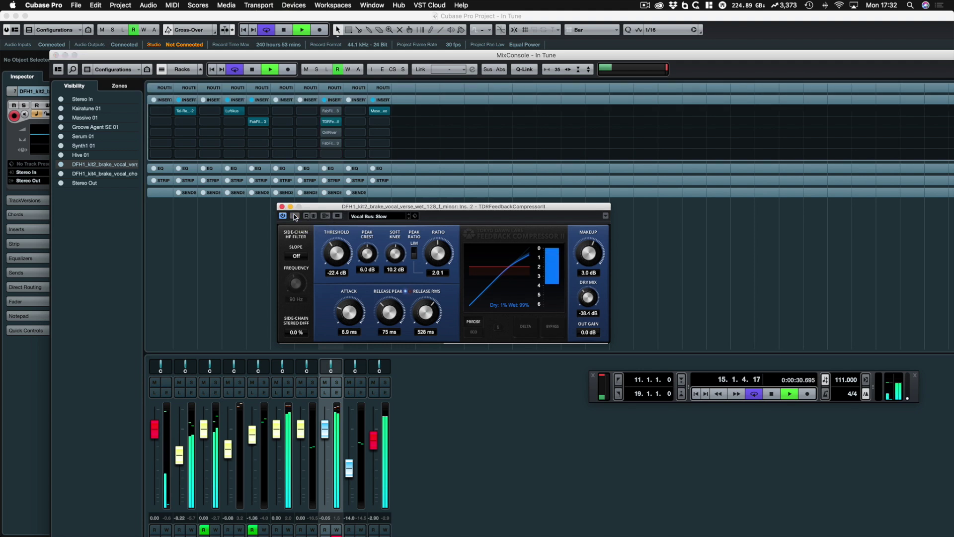
click(324, 111)
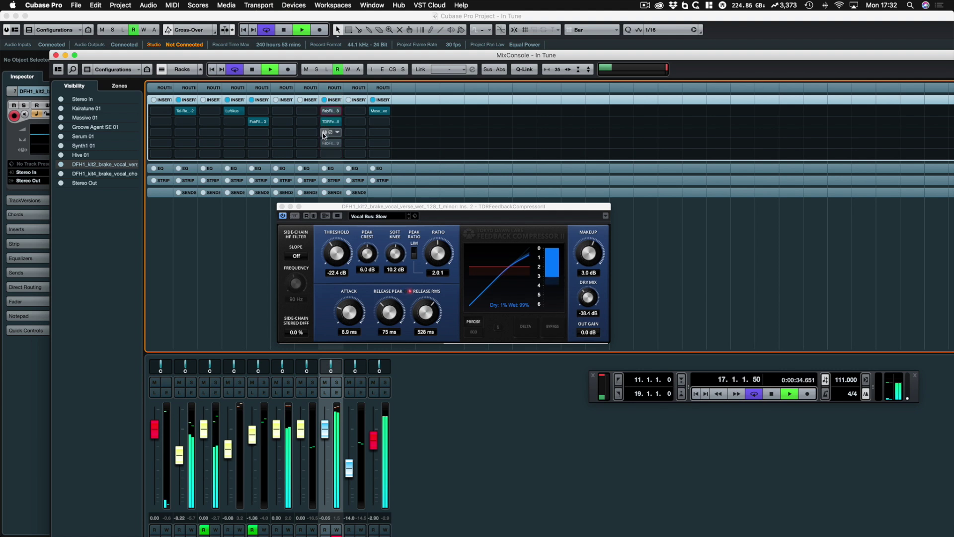
click(324, 144)
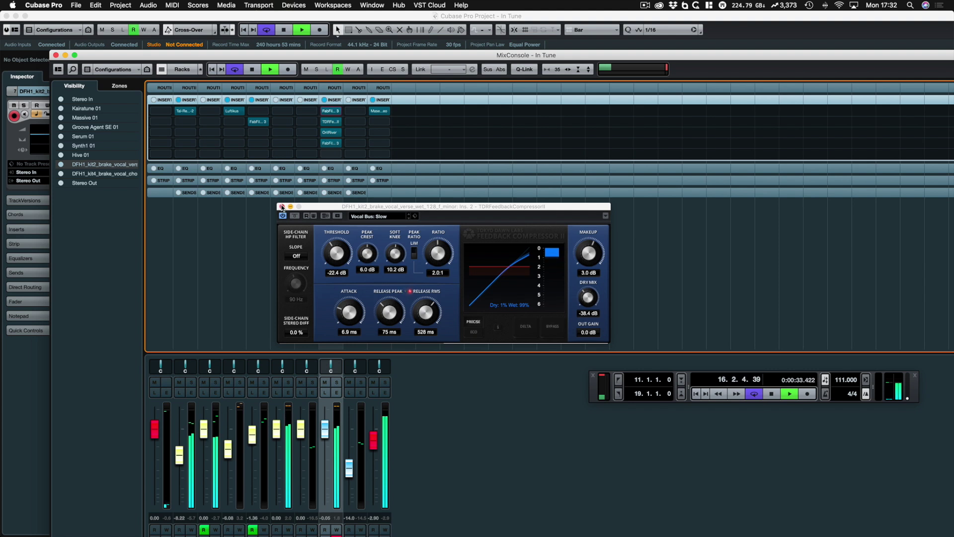
key(space)
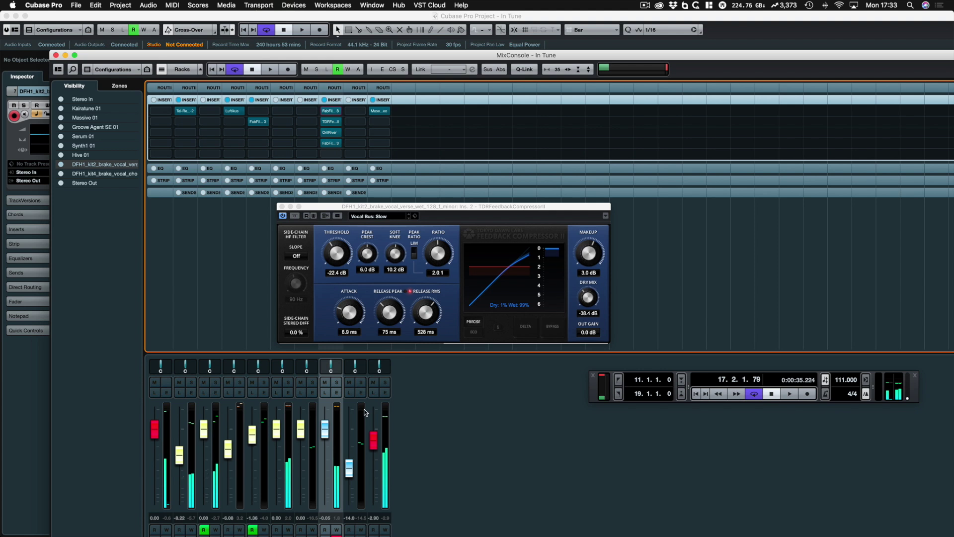
Raise the output level of the vocal's fourth-slot Pro-Q 3 to +3.2 dB during playback and close the plug-in.
click(327, 430)
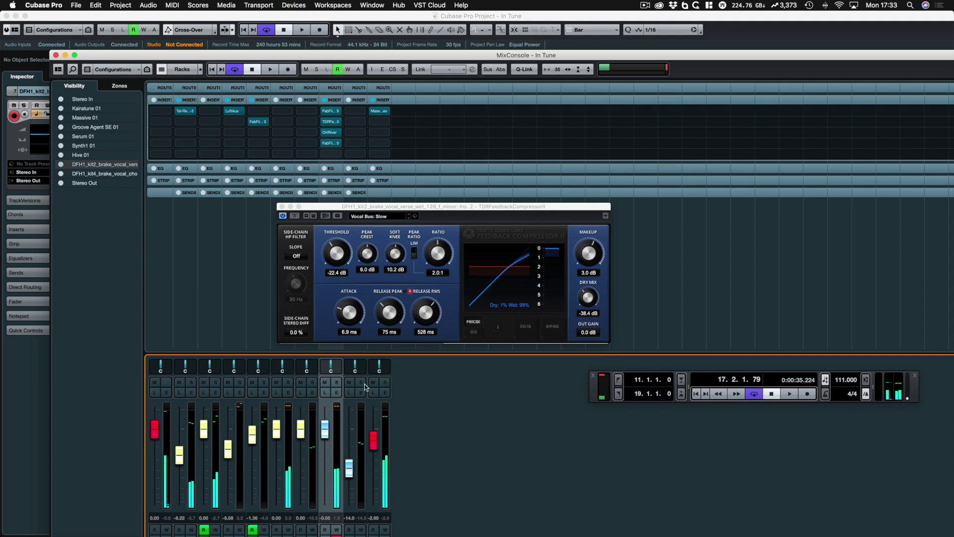
click(330, 143)
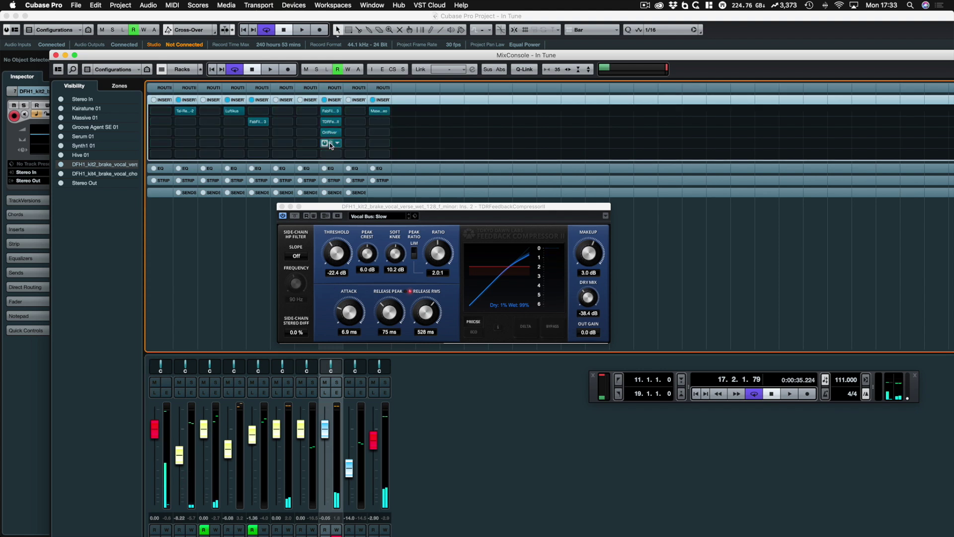
click(330, 142)
key(space)
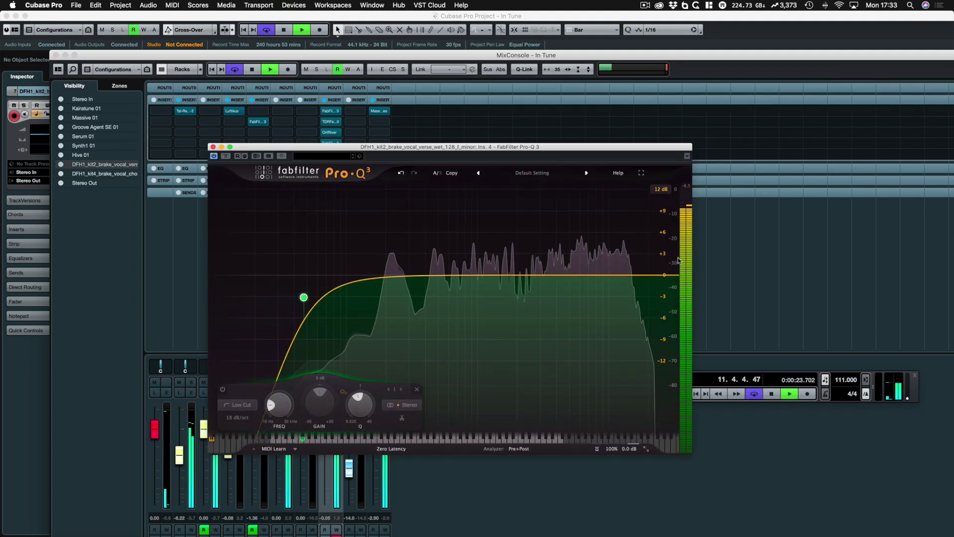
mouse_move(631, 448)
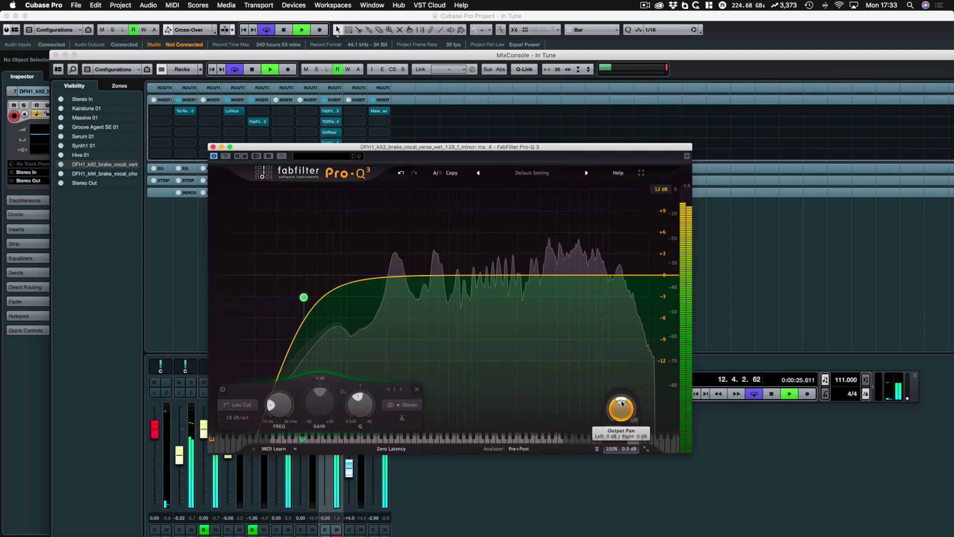
drag(622, 403, 619, 384)
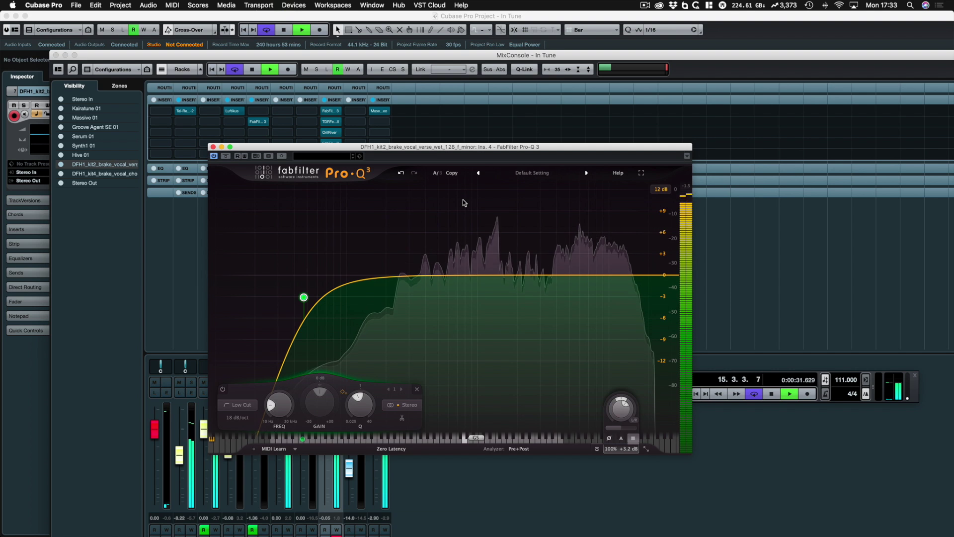
key(super+w)
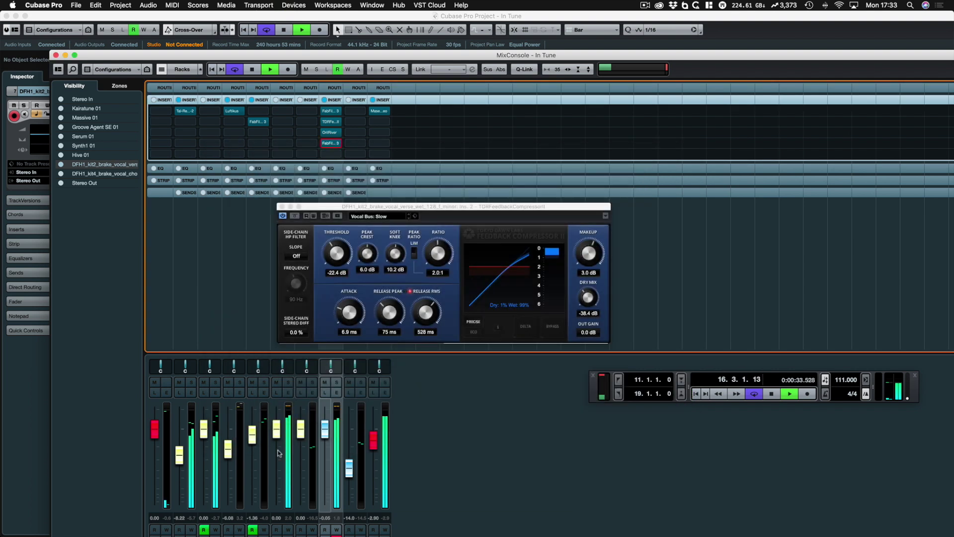
Solo the Synth1 01 channel, lower its fader to -3.18 dB and release the solo.
click(287, 382)
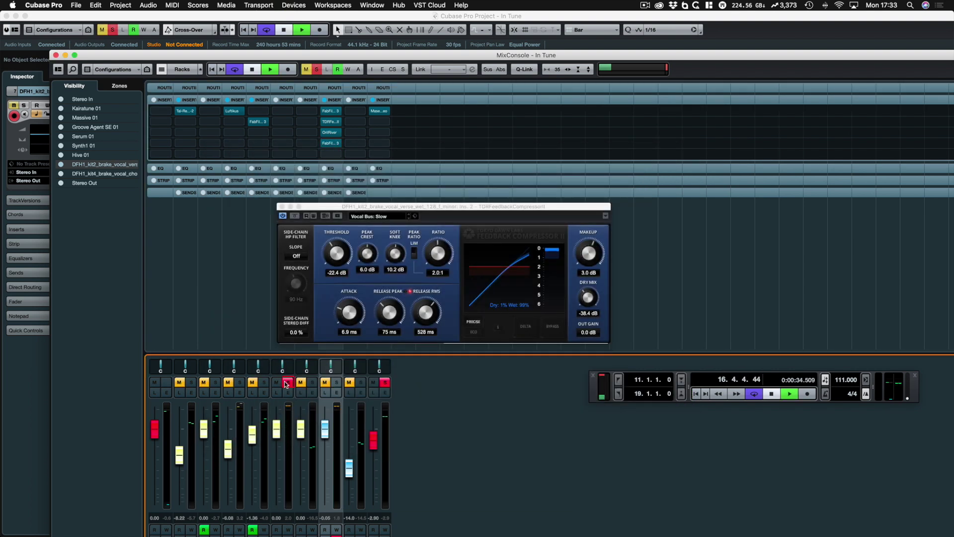
drag(277, 428, 276, 441)
click(265, 210)
key(space)
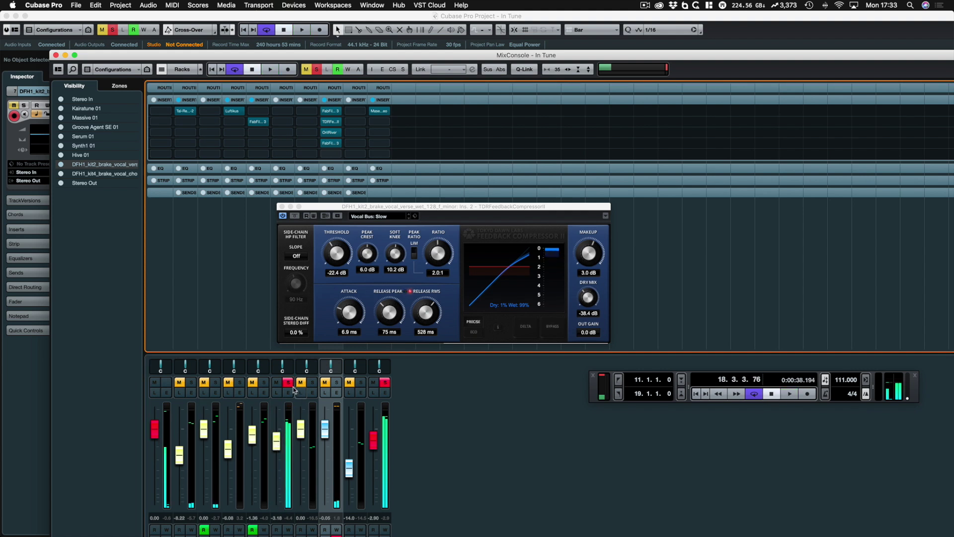
click(288, 382)
Mute the vocal verse and lower the Massive 01 fader to -1.09 dB, soloing that channel during playback.
click(325, 382)
key(space)
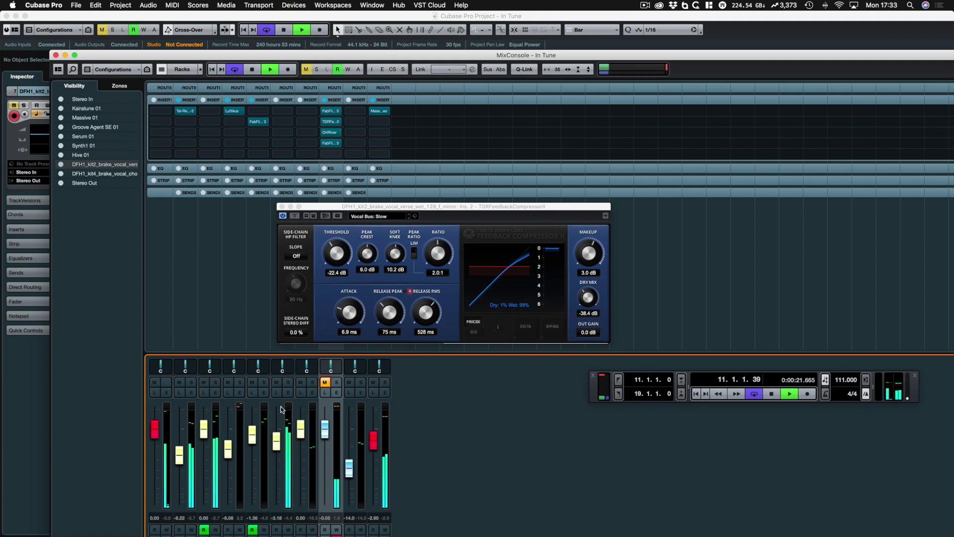
click(202, 437)
key(s)
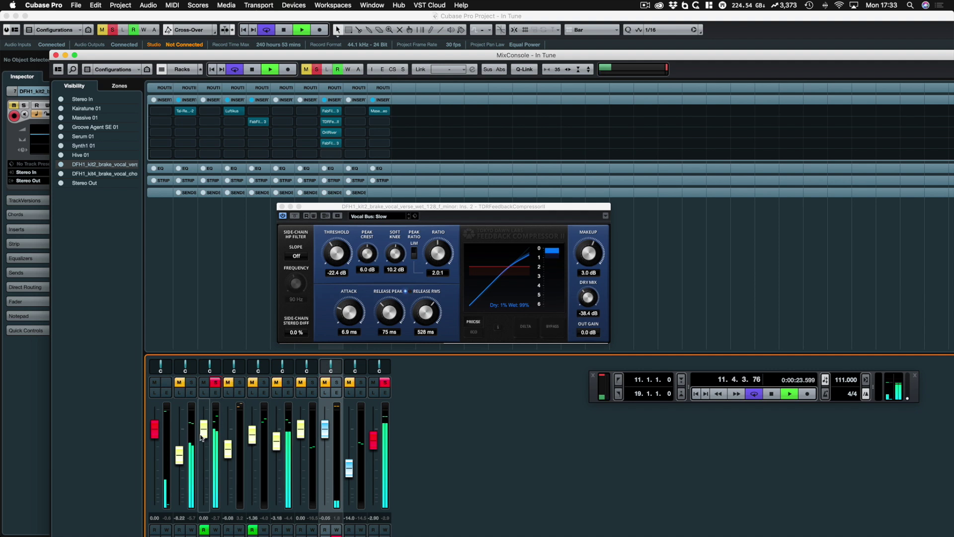
drag(201, 438, 202, 444)
click(215, 382)
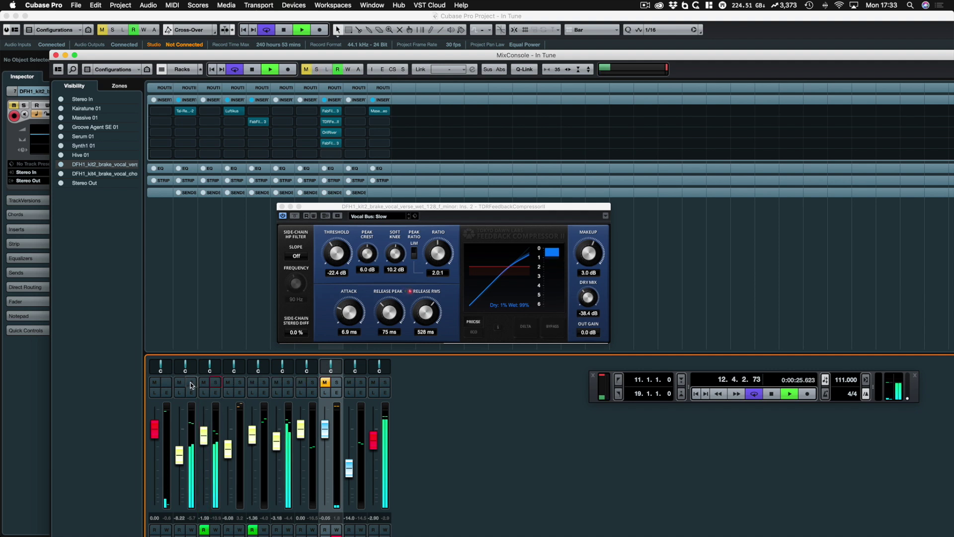
Toggle the Kairatune 01 channel's solo during playback and lower its fader to -6.57 dB.
click(191, 382)
click(191, 382)
click(182, 403)
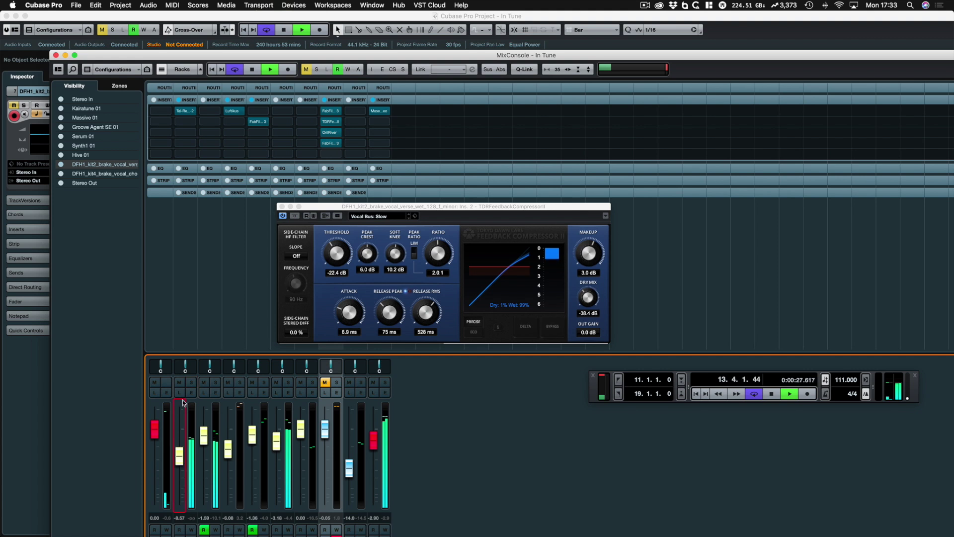
Audition Kairatune 01 and Synth1 01 with their channels soloed during playback, and release both solos.
click(191, 382)
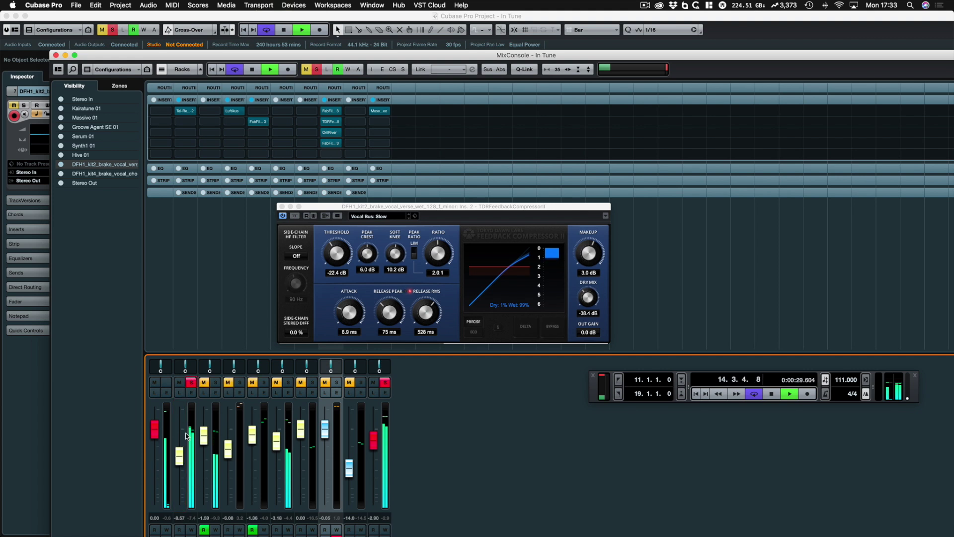
key(space)
click(288, 382)
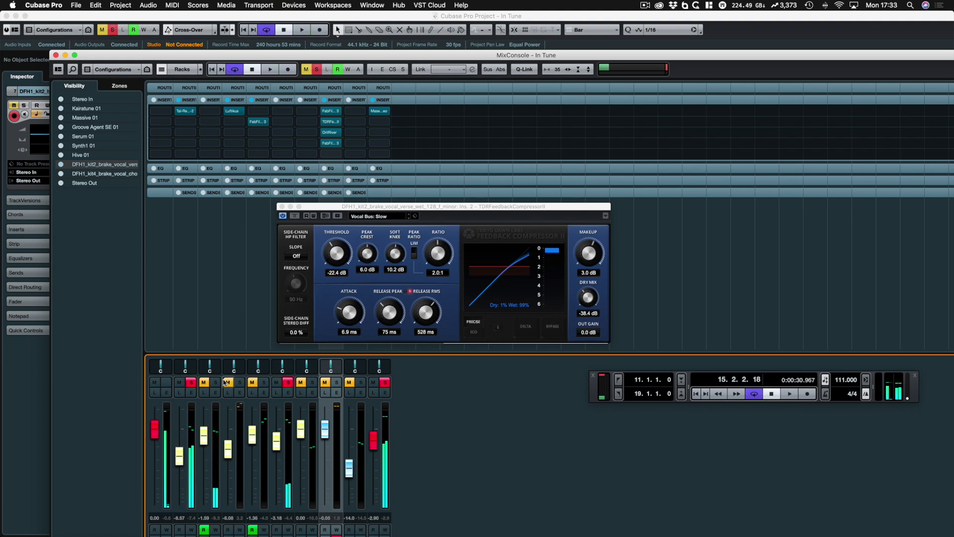
click(191, 382)
key(space)
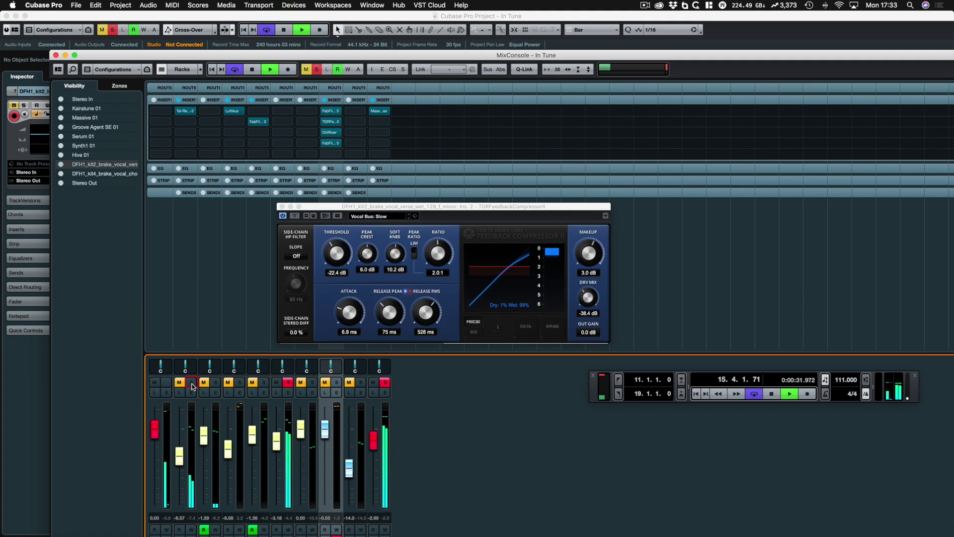
key(space)
click(288, 383)
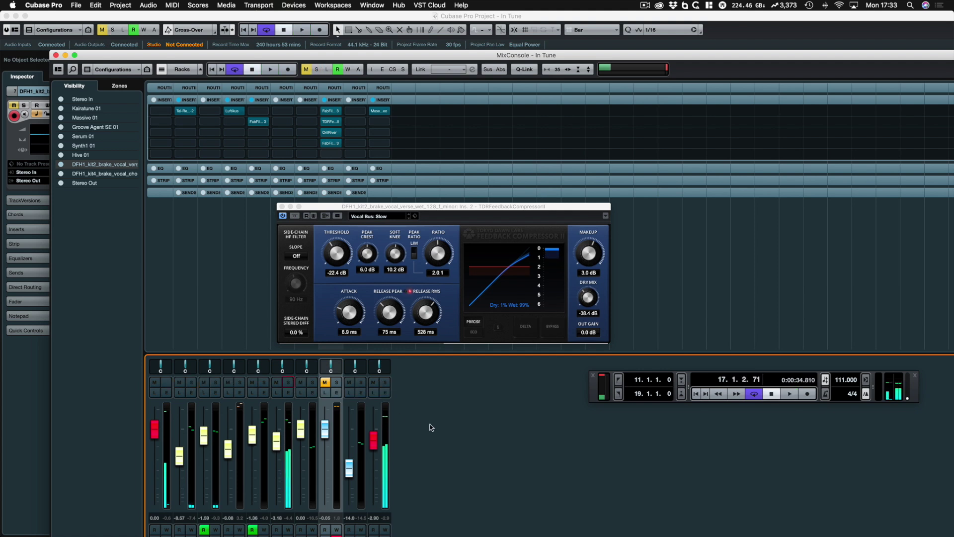
Unmute the vocal verse, lower its fader to -1.84 dB during playback and close the compressor window.
click(325, 382)
key(space)
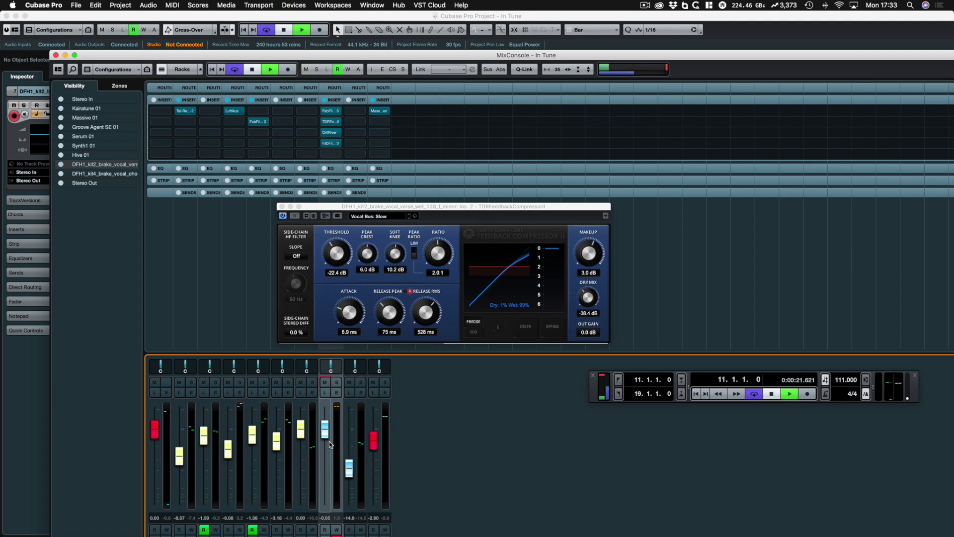
drag(324, 435, 324, 437)
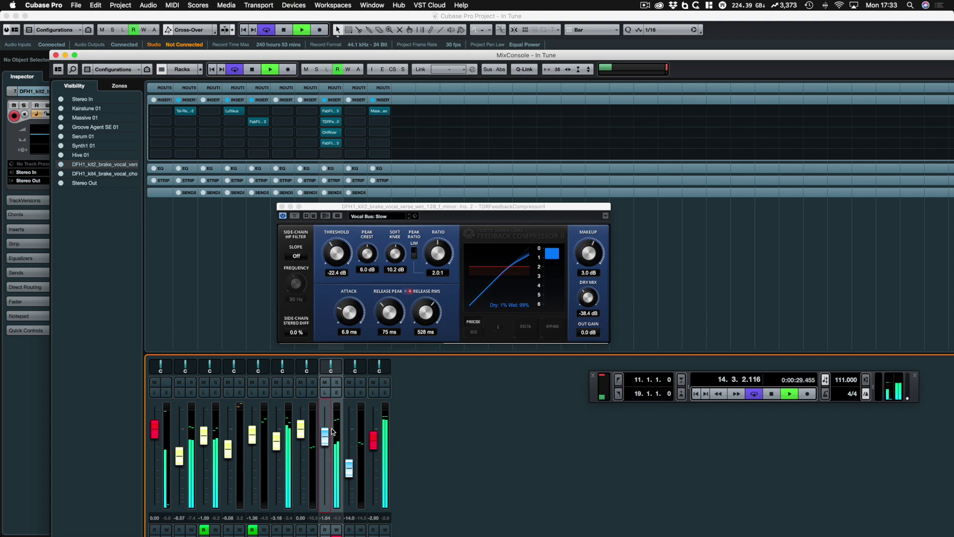
click(281, 206)
key(space)
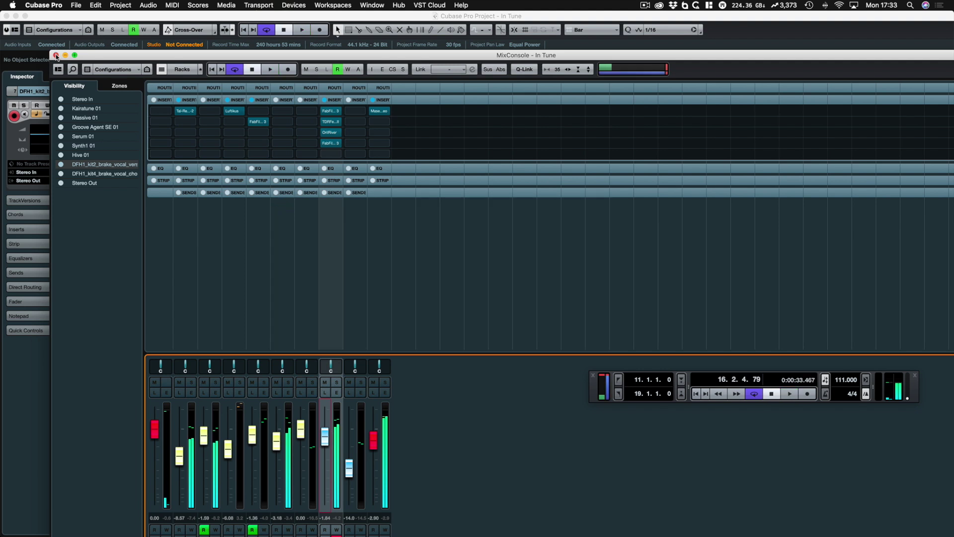
In the project window, solo Kairatune 01 and Massive 01 from bar 11, switching Massive's solo off and on during playback to compare.
click(56, 54)
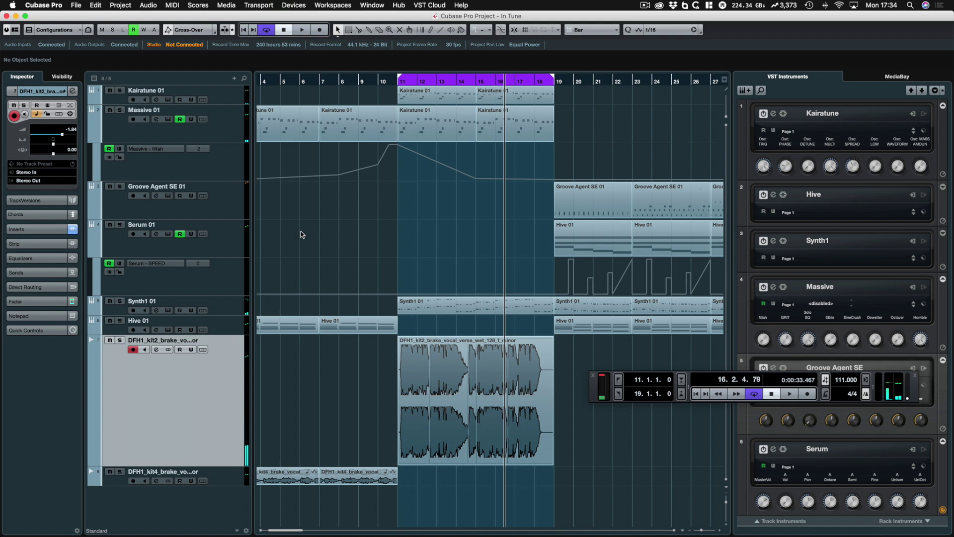
key(g)
key(g)
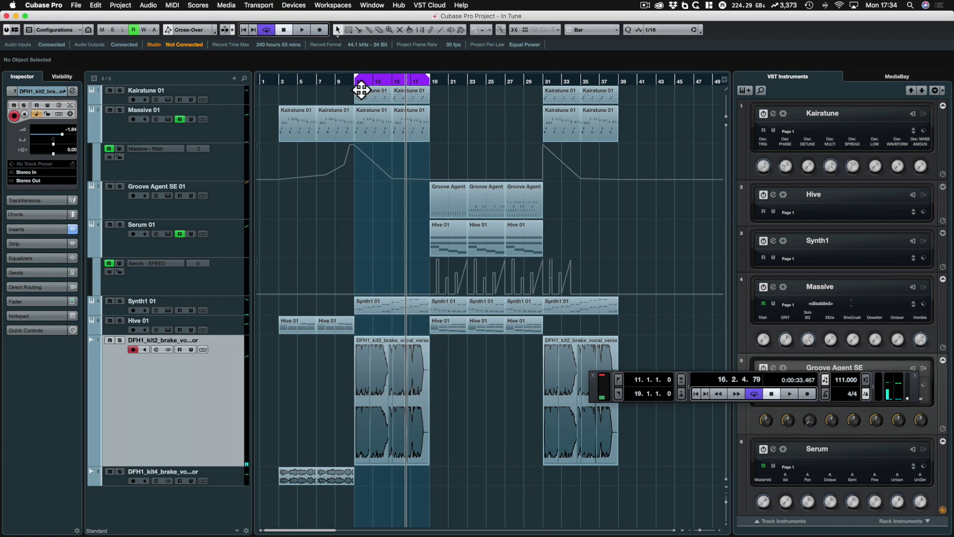
click(361, 82)
click(119, 110)
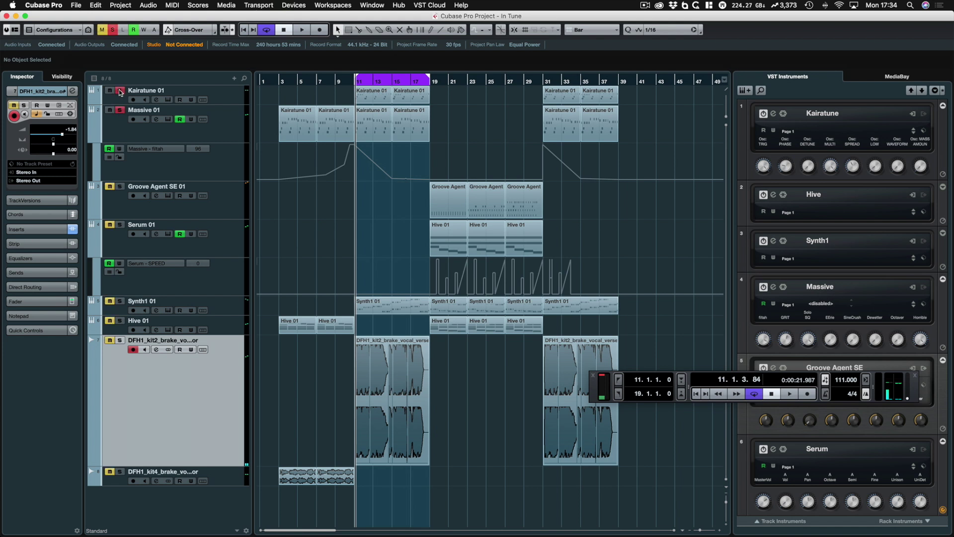
key(space)
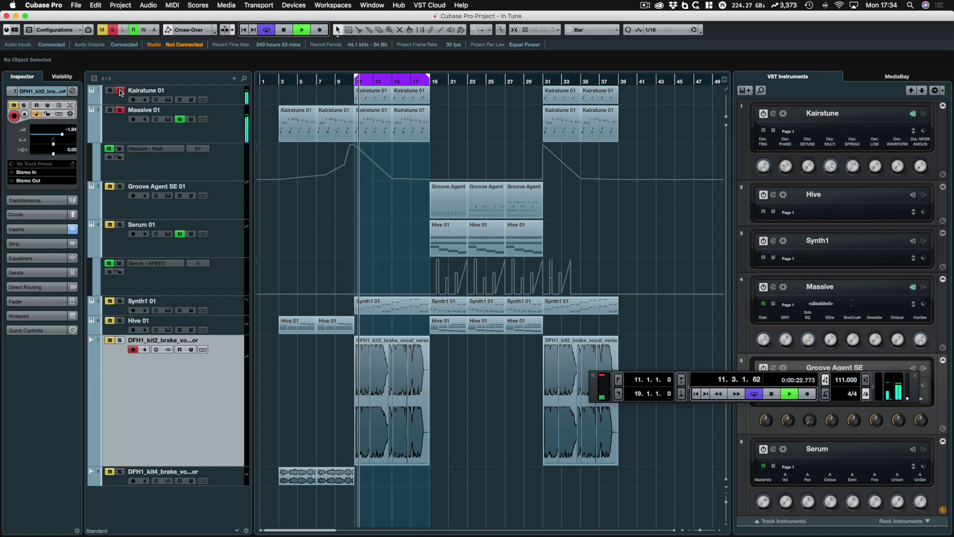
click(120, 110)
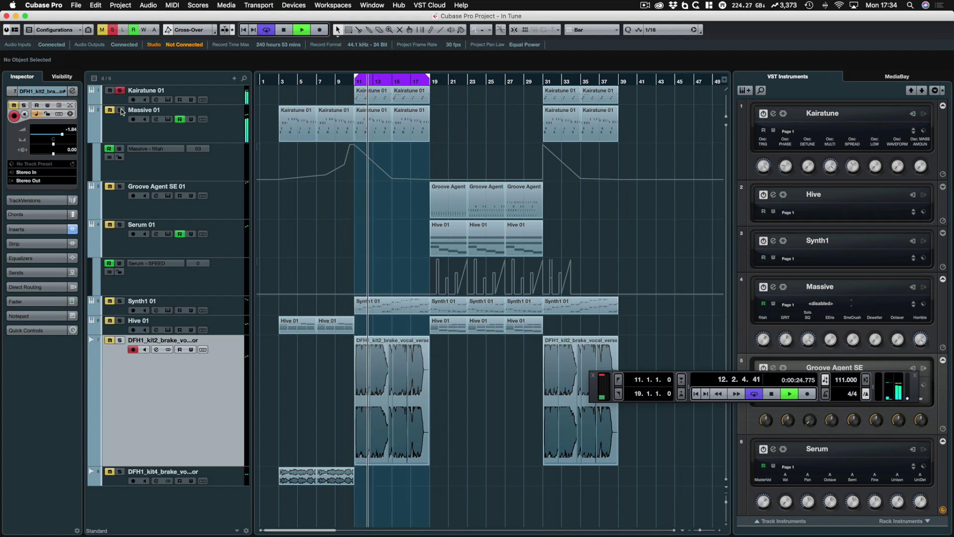
click(121, 110)
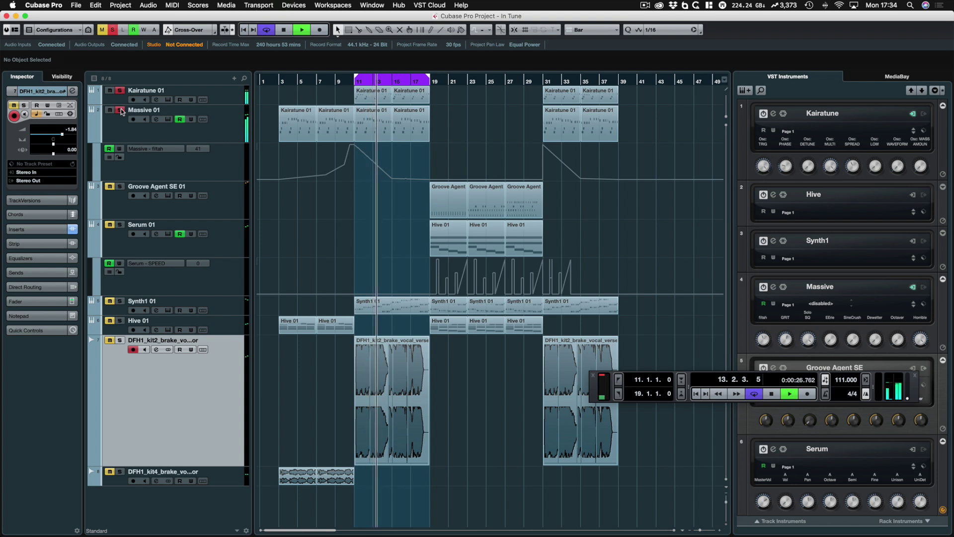
key(space)
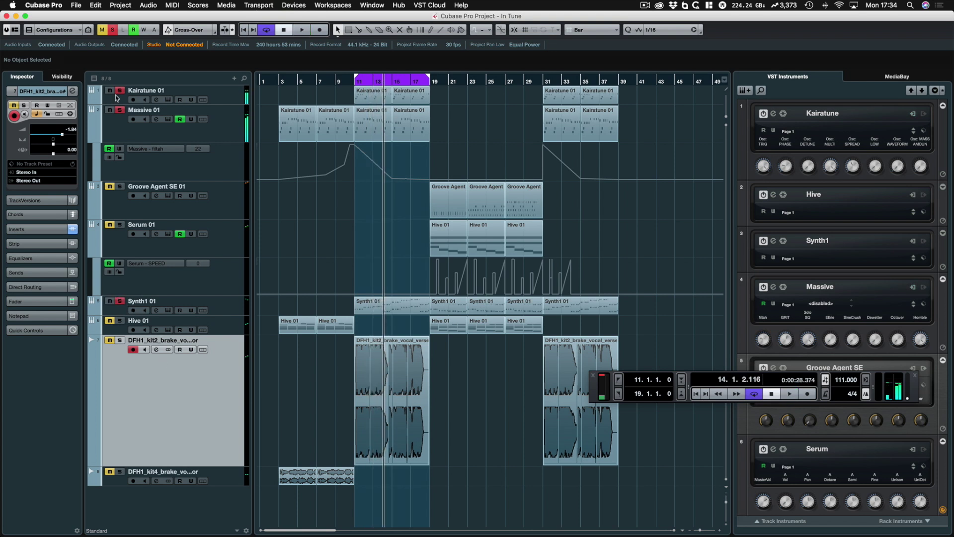
Solo only the Synth1 01 track and play it briefly from the loop start.
key(KP_1)
key(space)
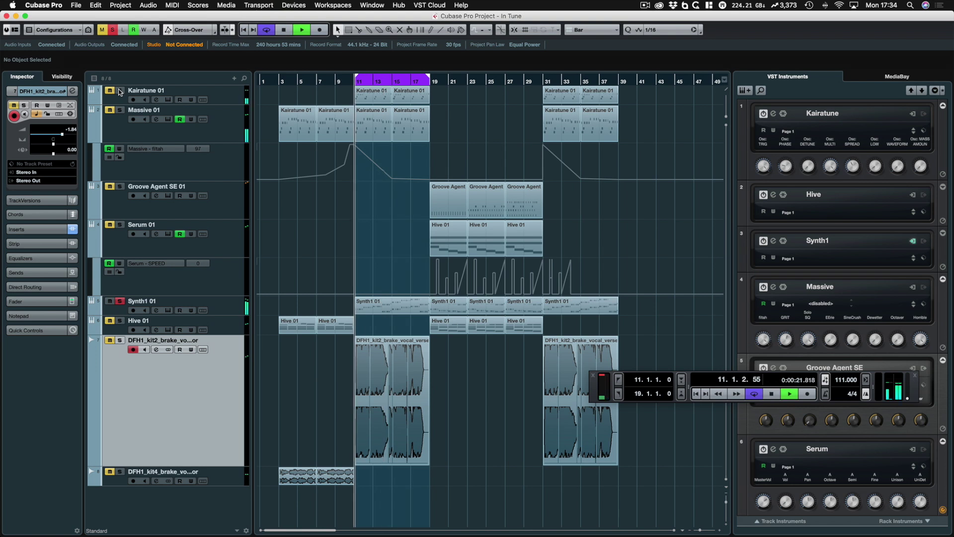
key(space)
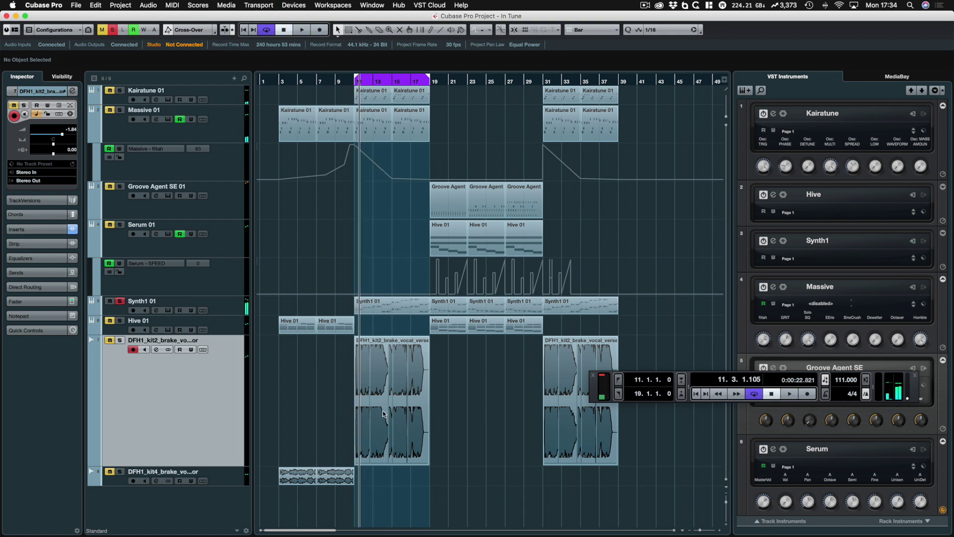
In the MixConsole, solo Kairatune 01 in place of Synth1 01 and bypass and reactivate its first insert during playback.
key(F3)
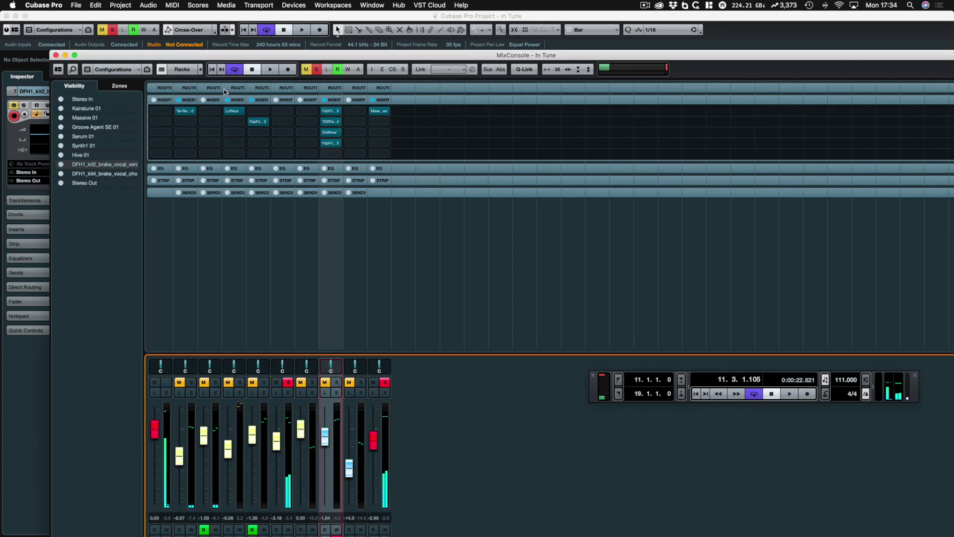
click(191, 383)
key(space)
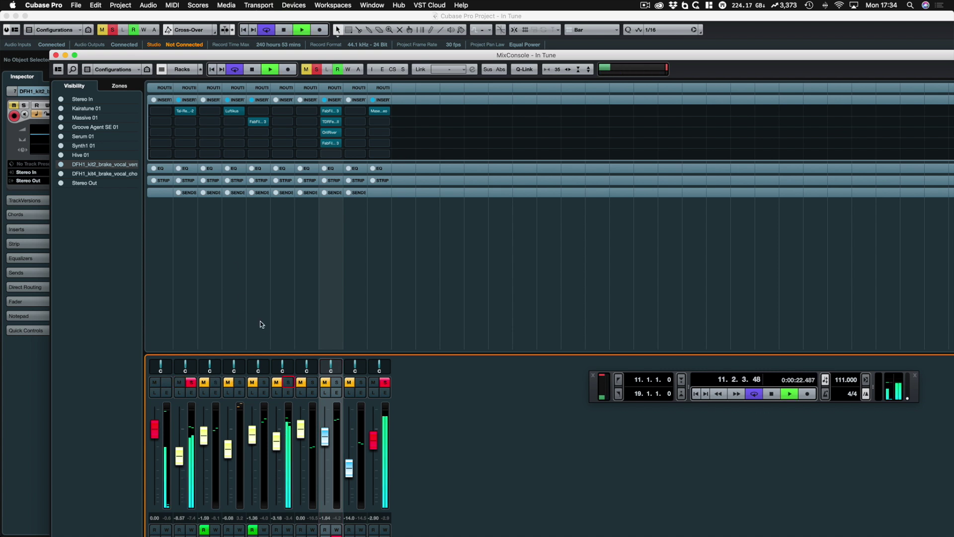
click(179, 111)
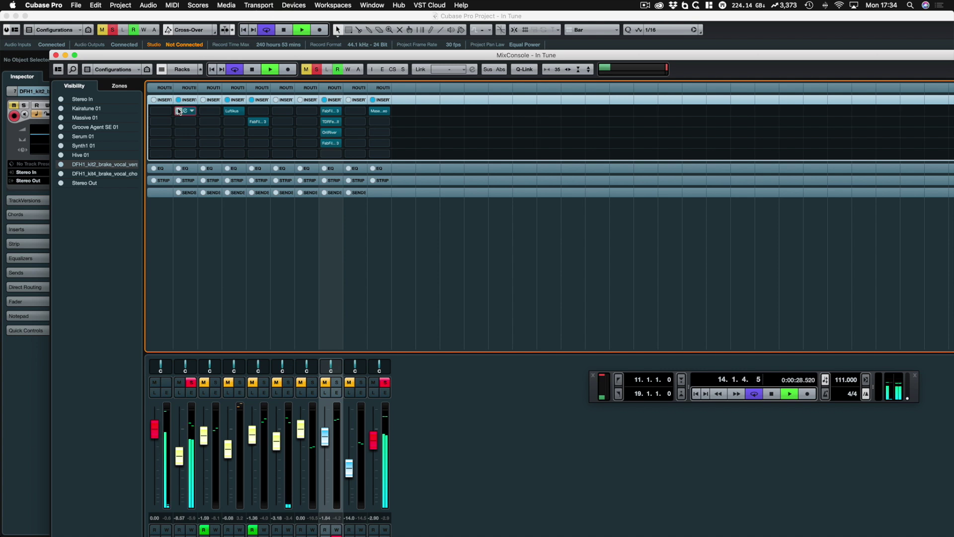
click(178, 111)
key(space)
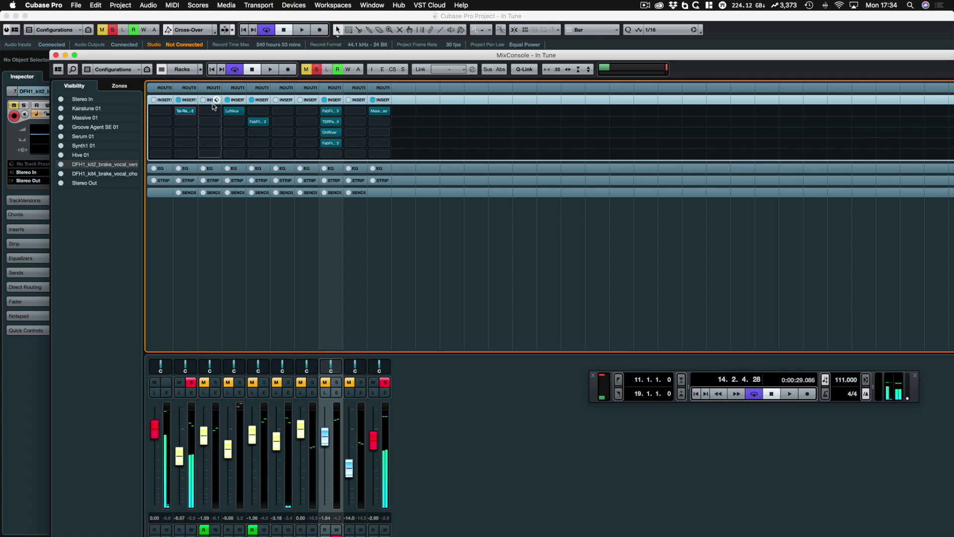
Solo the Groove Agent SE 01 channel alongside Kairatune 01 and play the loop briefly.
click(240, 382)
key(space)
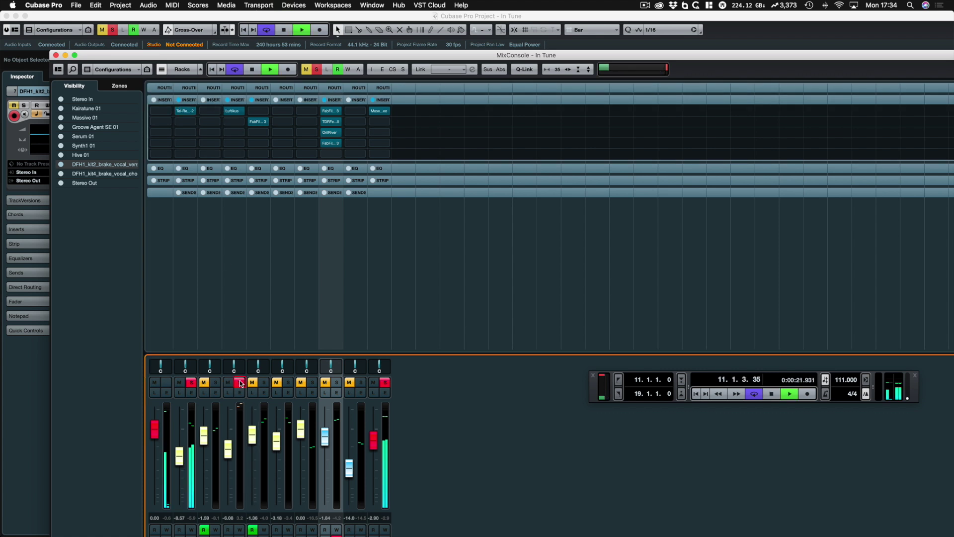
key(space)
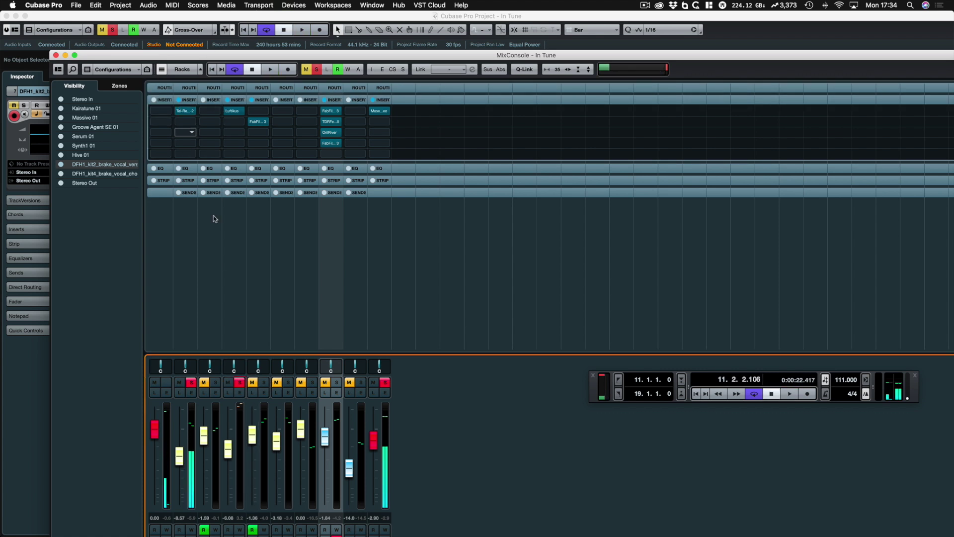
Play the loop with only Synth1 01 soloed, and release the solo to hear the full mix.
click(381, 382)
key(space)
click(288, 381)
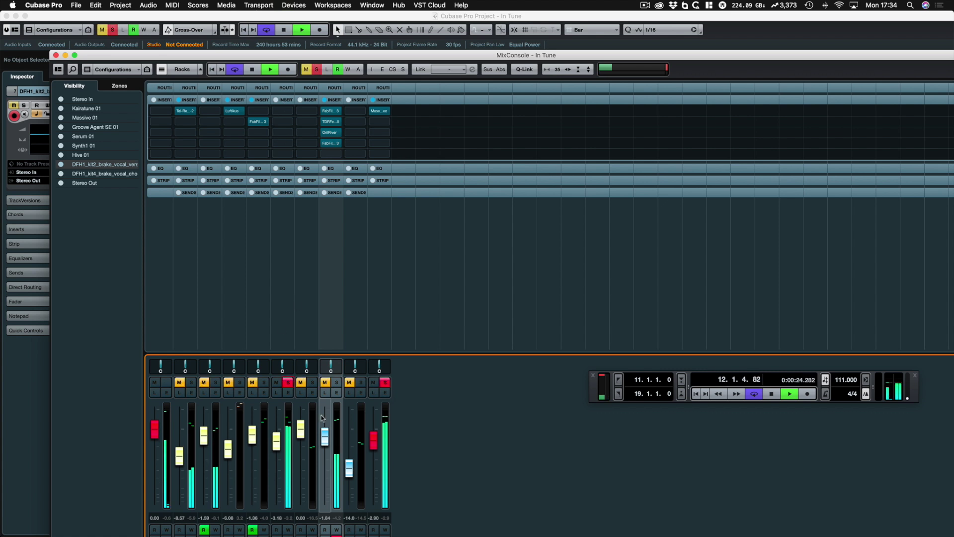
click(288, 382)
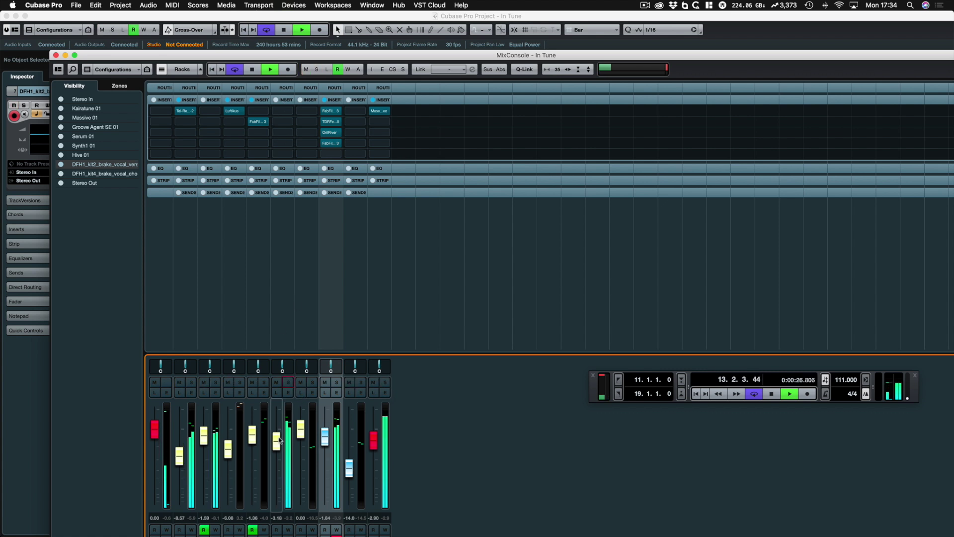
Bypass and reactivate all of the vocal verse's inserts during playback to compare the dry and processed sound.
click(56, 55)
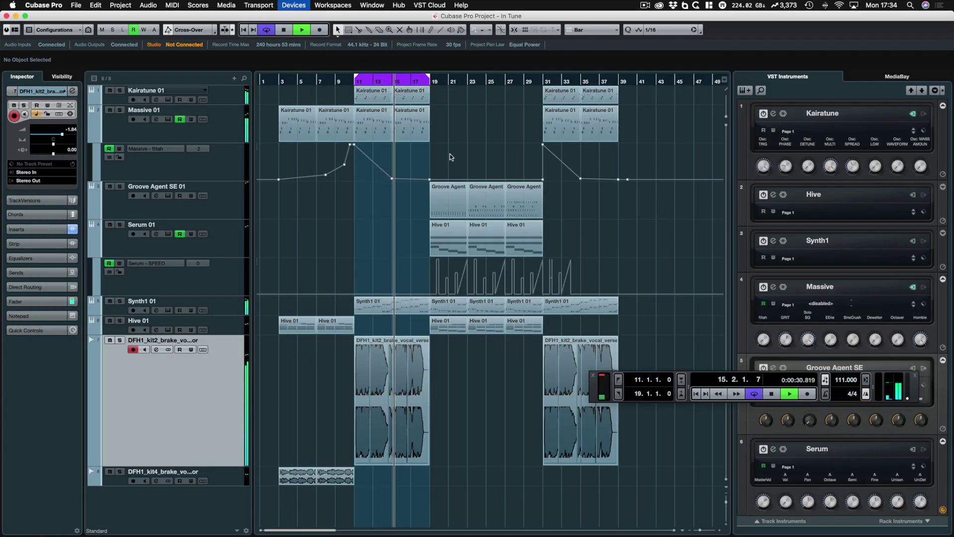
key(F3)
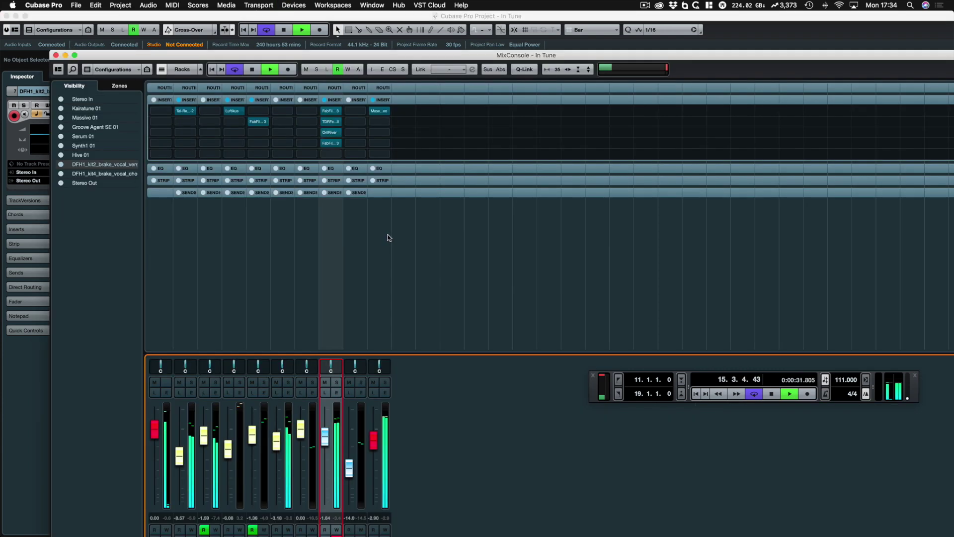
click(325, 100)
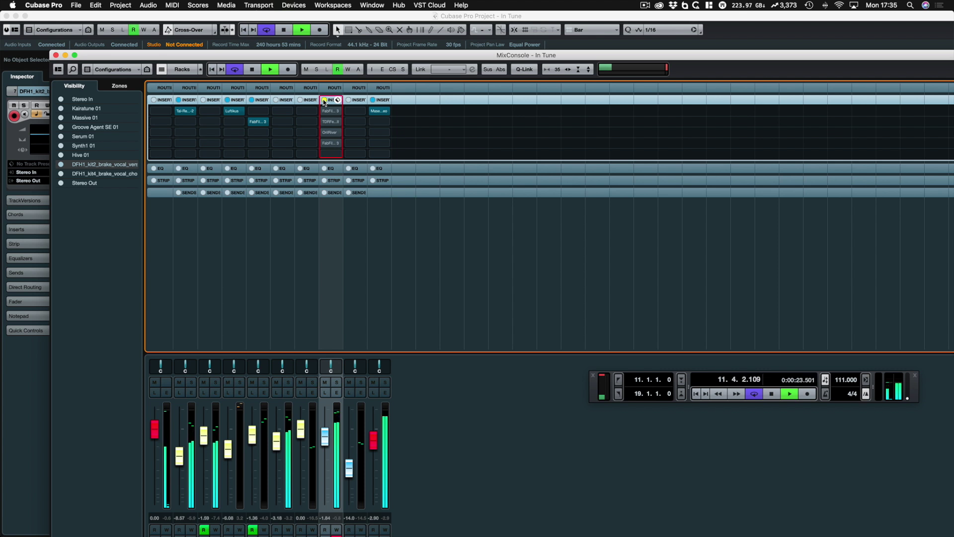
click(323, 100)
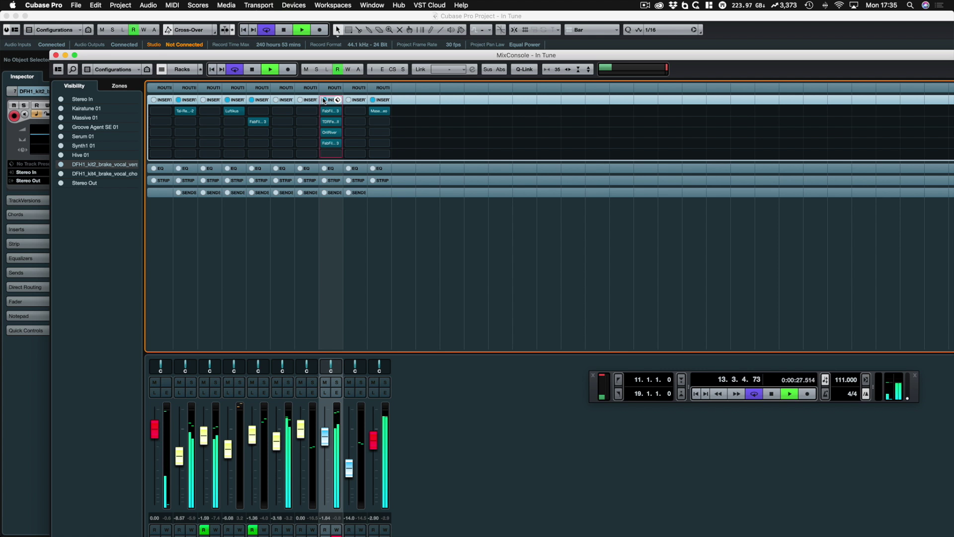
key(space)
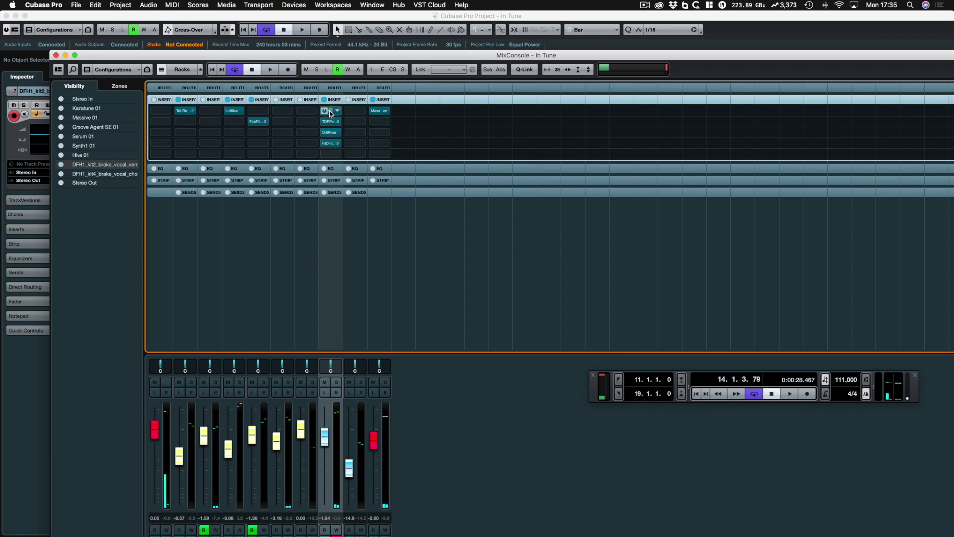
Open the vocal verse's first-slot Pro-Q 3, move its window clear of the vocal's channel strip, and play with the vocal soloed.
click(331, 114)
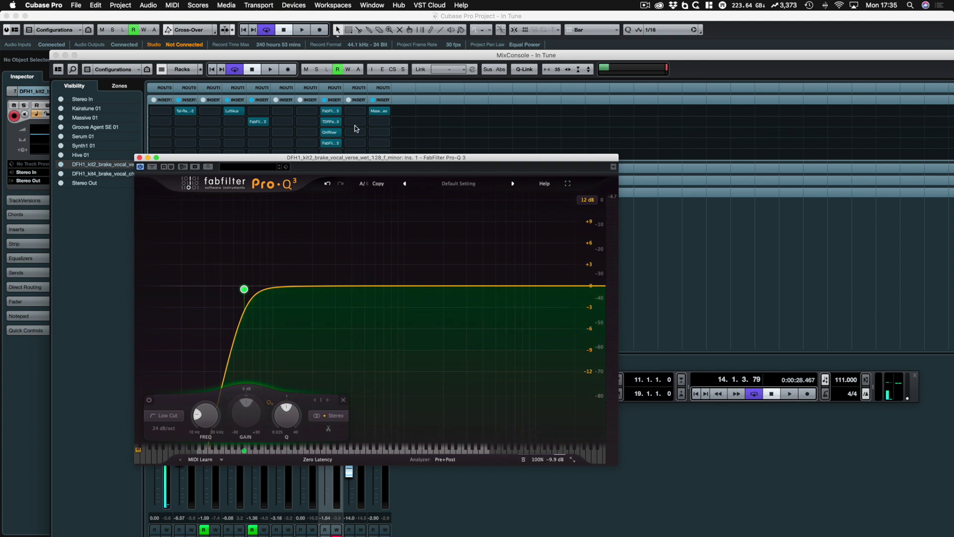
drag(338, 164, 386, 295)
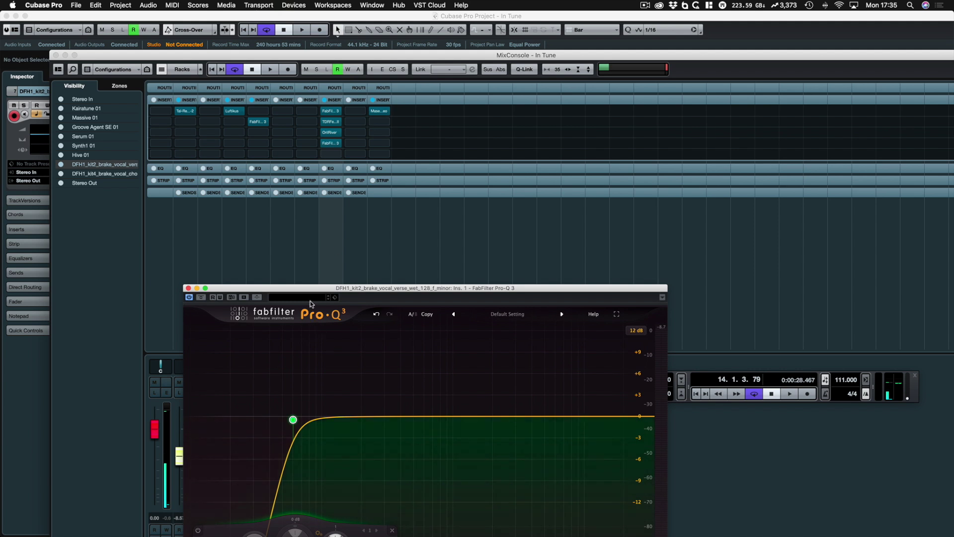
drag(310, 288, 507, 121)
click(337, 383)
key(space)
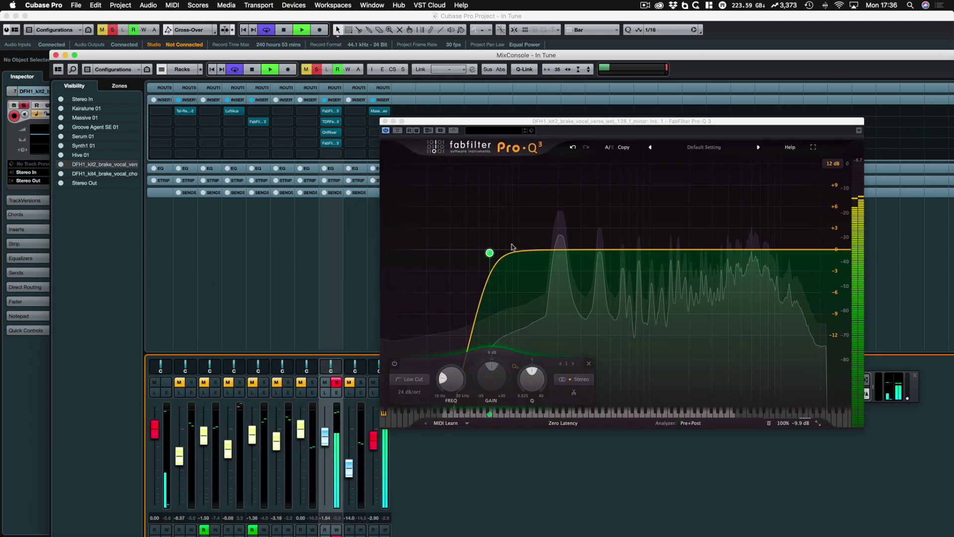
Sweep the Pro-Q 3 low cut up to about 258 Hz, bring it back to about 60 Hz and close the plug-in.
drag(487, 253, 570, 253)
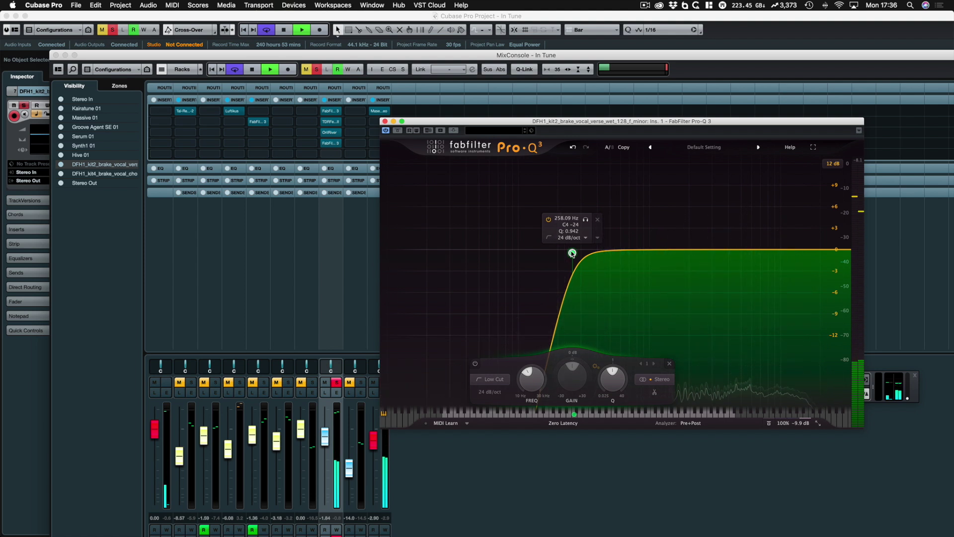
drag(572, 253, 489, 251)
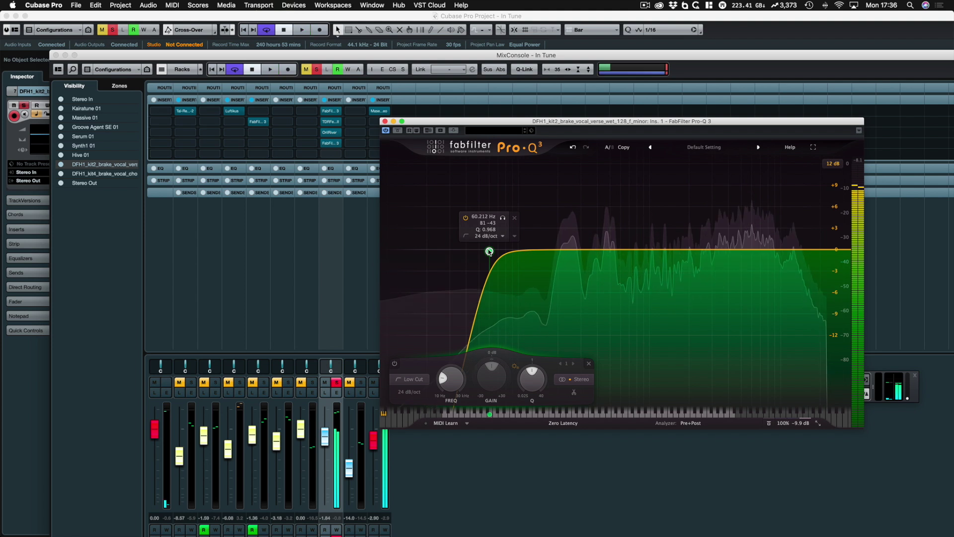
key(space)
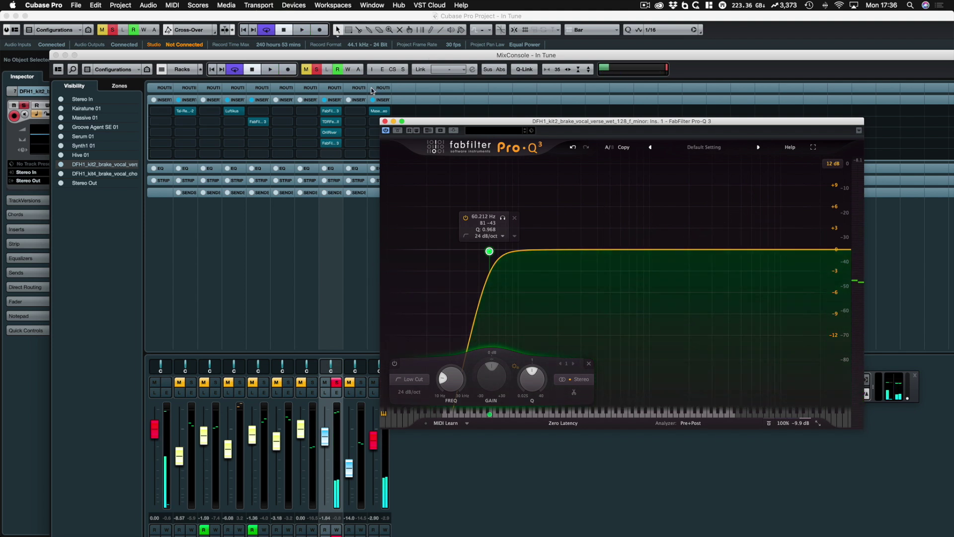
click(384, 121)
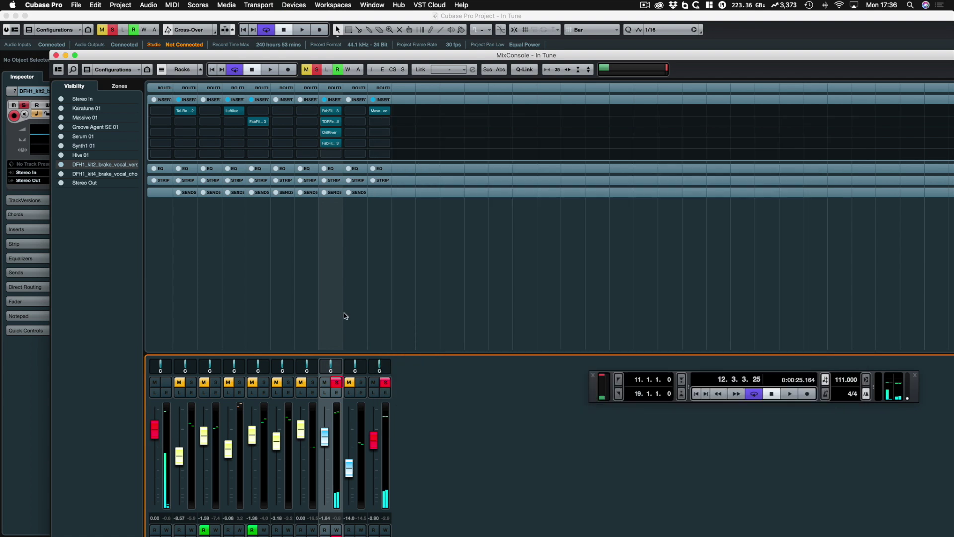
Open the vocal verse's OrilRiver reverb to review its settings, close it and release the vocal's solo.
mouse_move(332, 124)
click(332, 135)
click(331, 134)
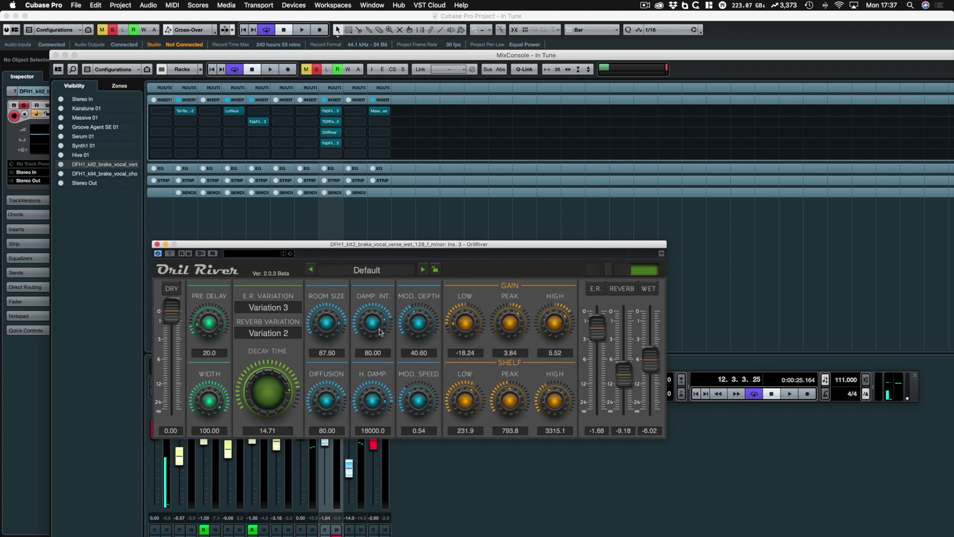
click(156, 244)
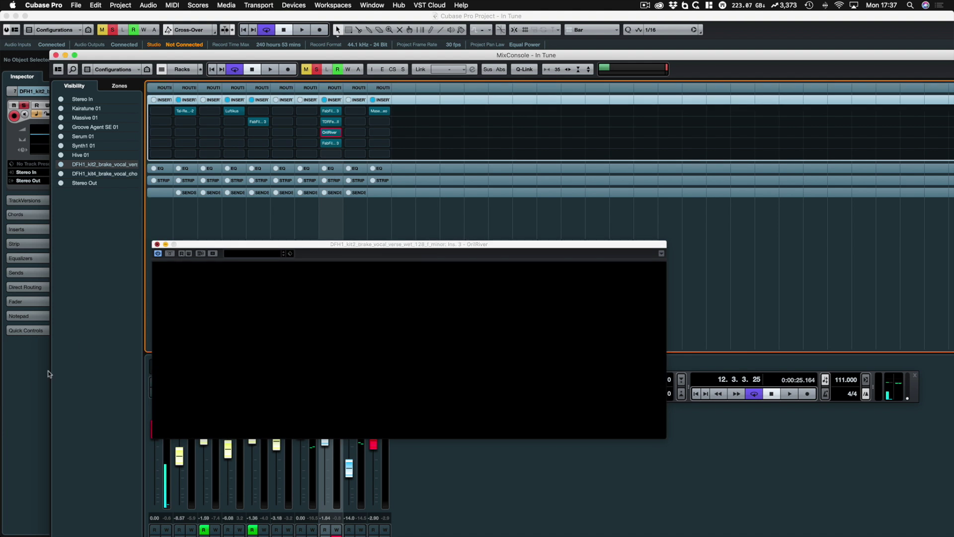
click(336, 382)
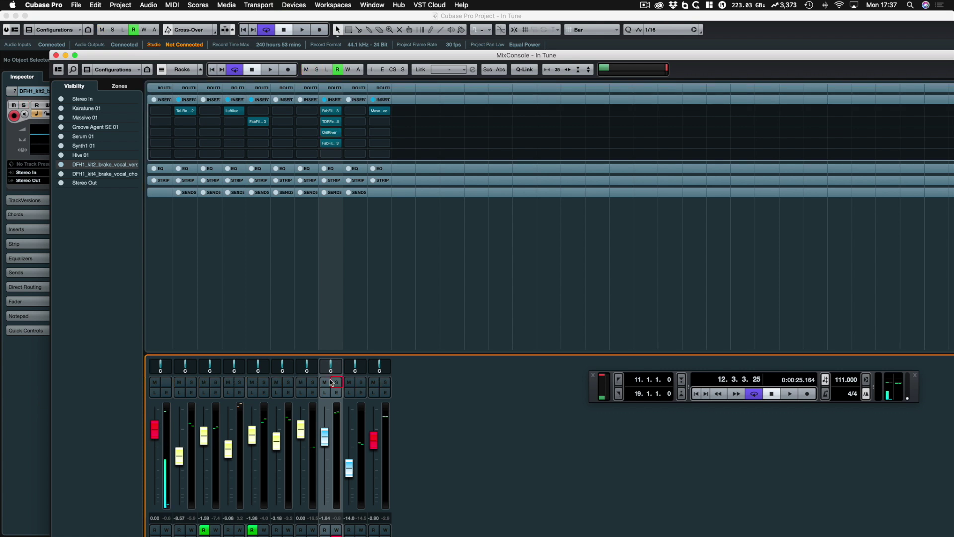